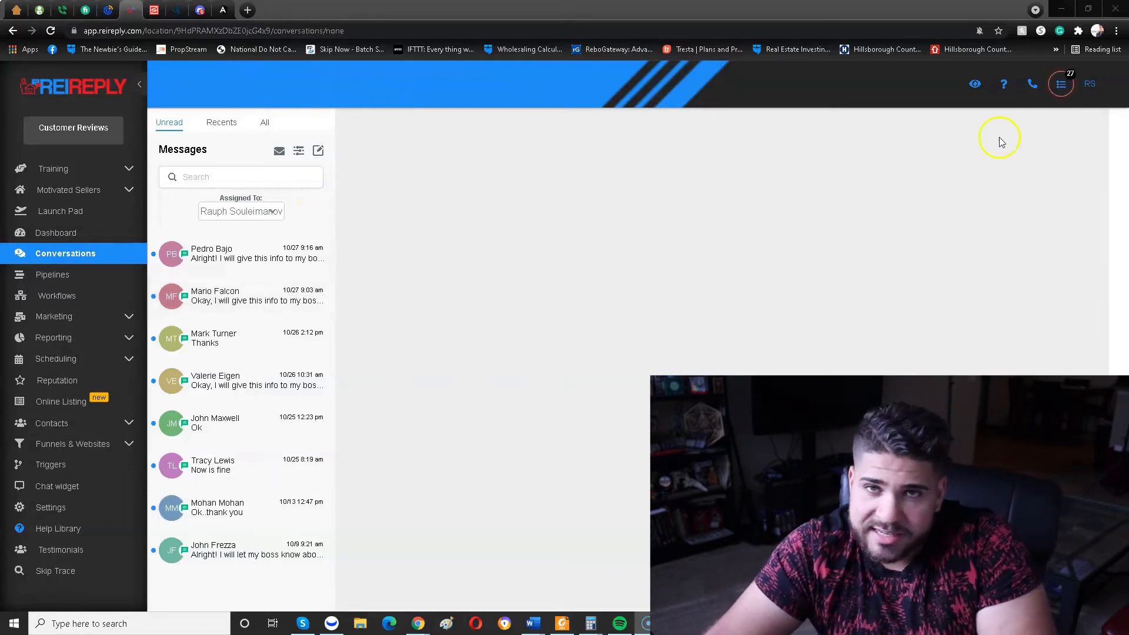
# Open the phone dialer and look through its call-from numbers and full contact list.
pyautogui.click(1031, 86)
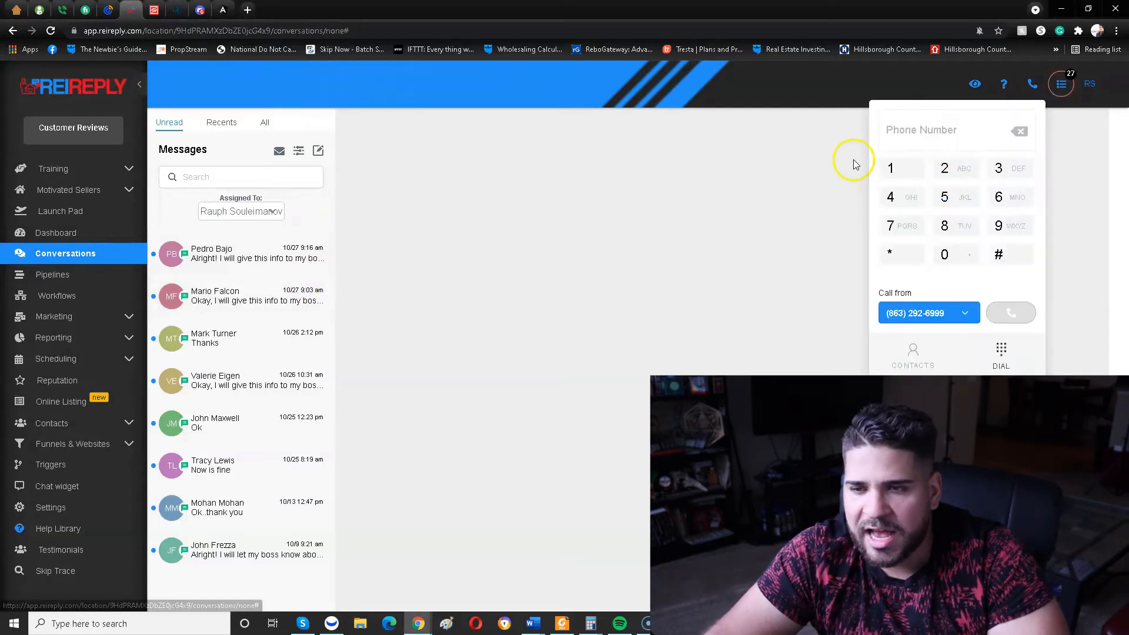
pyautogui.click(916, 358)
pyautogui.click(958, 312)
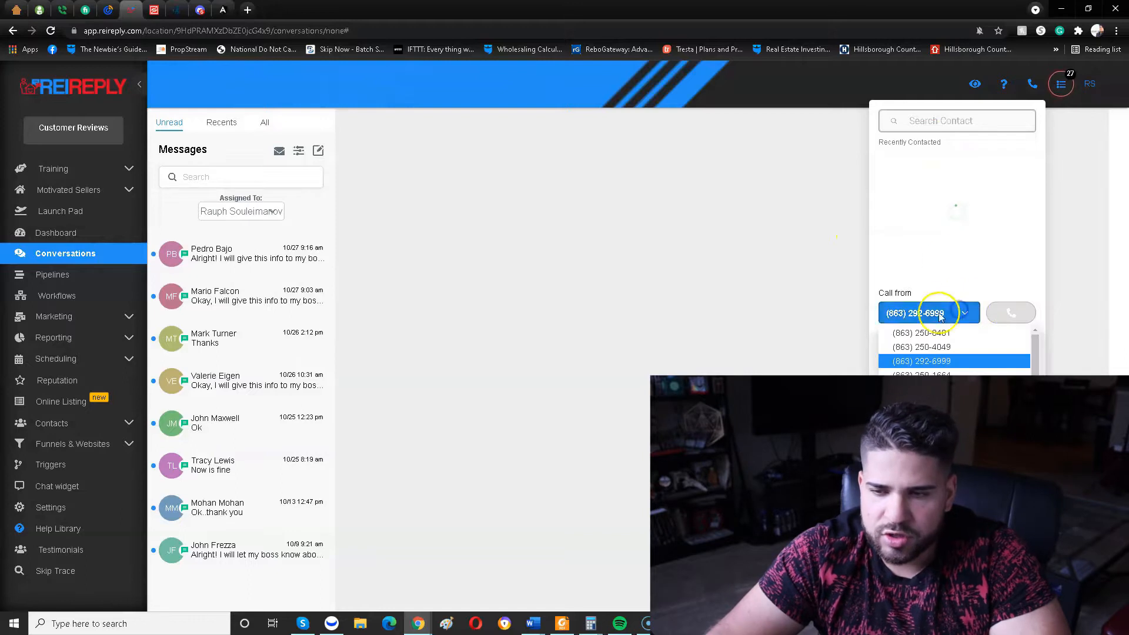
pyautogui.click(967, 315)
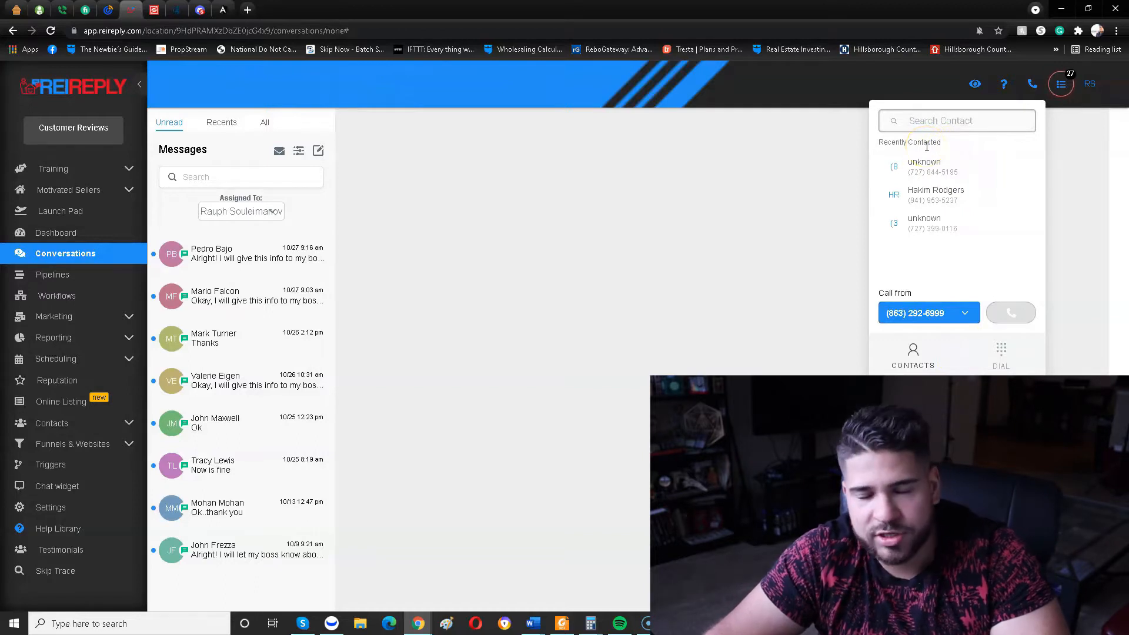
pyautogui.click(930, 120)
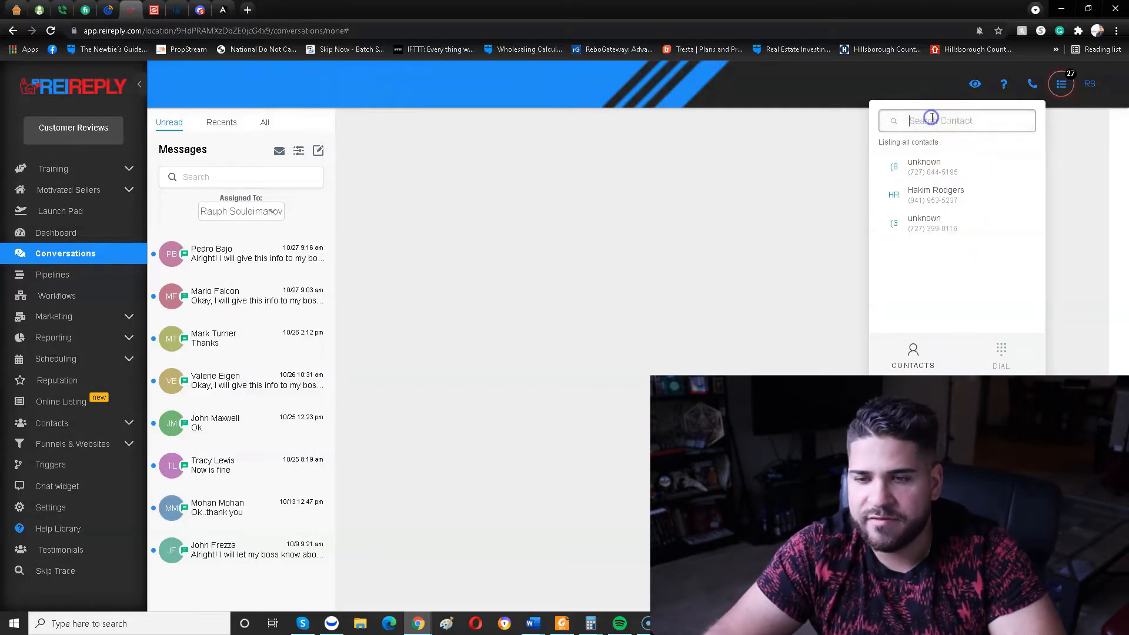
pyautogui.scroll(-3, 962, 236)
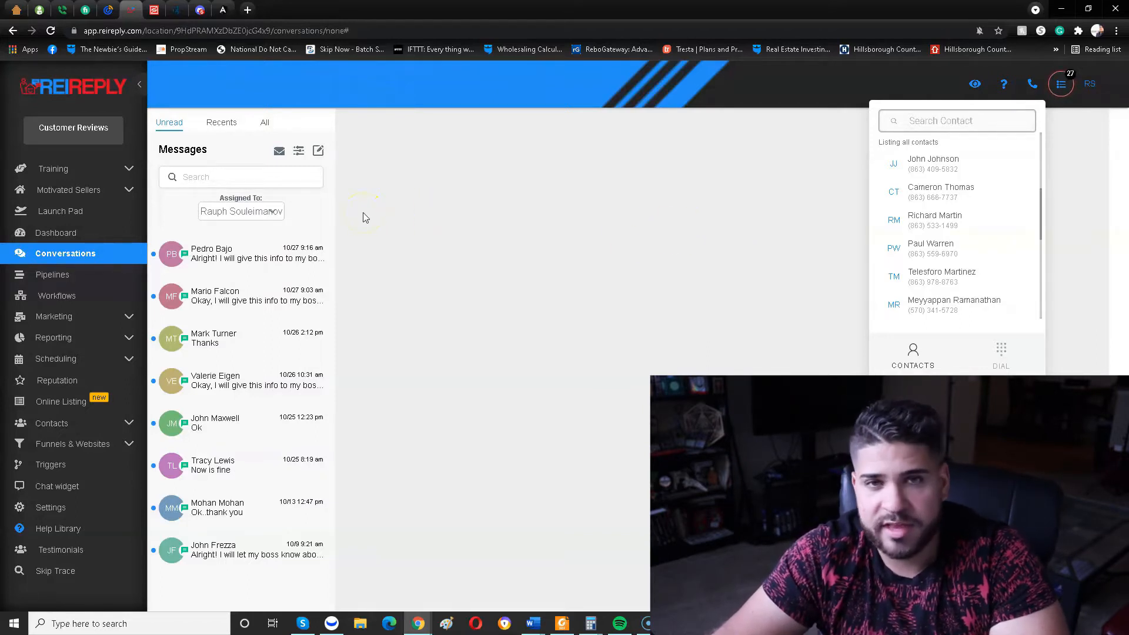
pyautogui.click(275, 213)
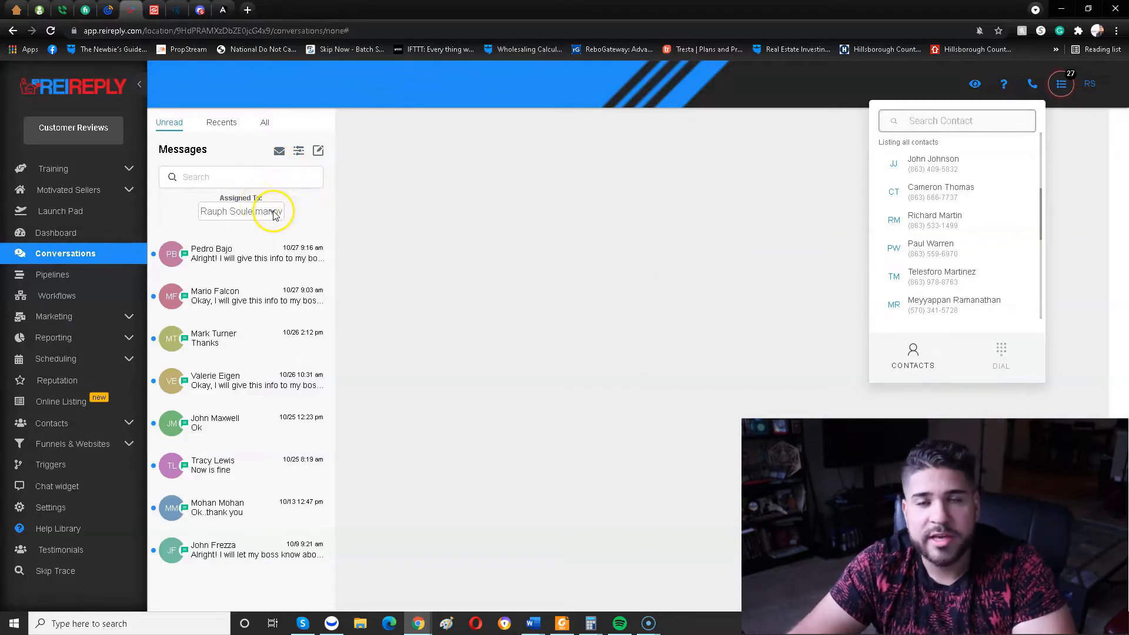
# Show the marketing campaigns list with the phone dialer closed and the Vacant land campaigns folder collapsed.
pyautogui.click(130, 316)
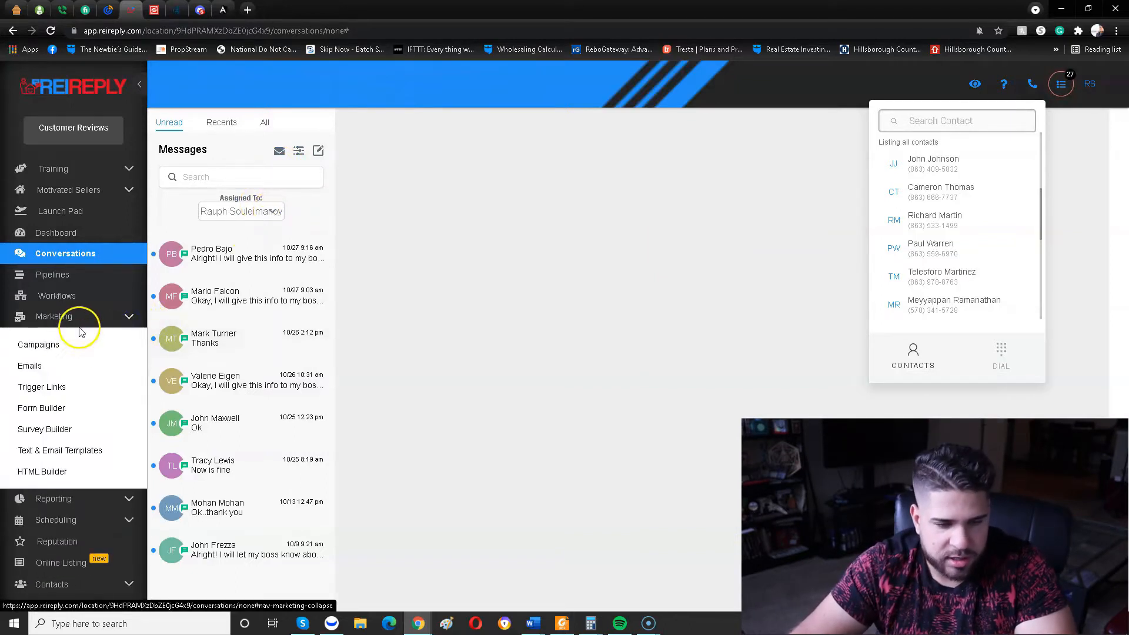
pyautogui.click(38, 345)
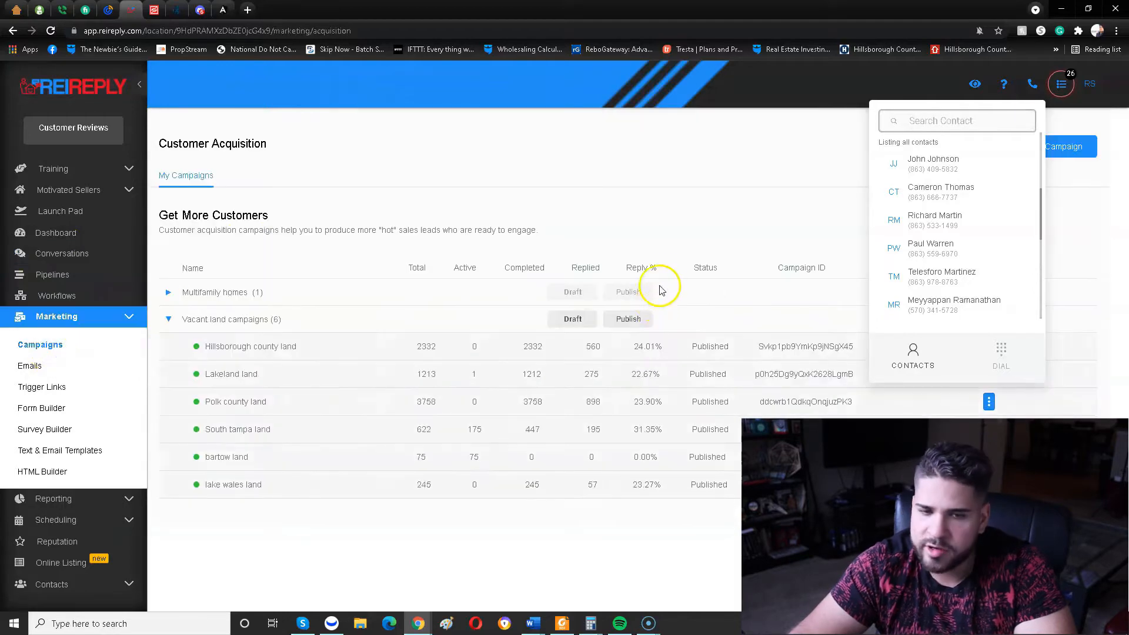
pyautogui.click(1062, 83)
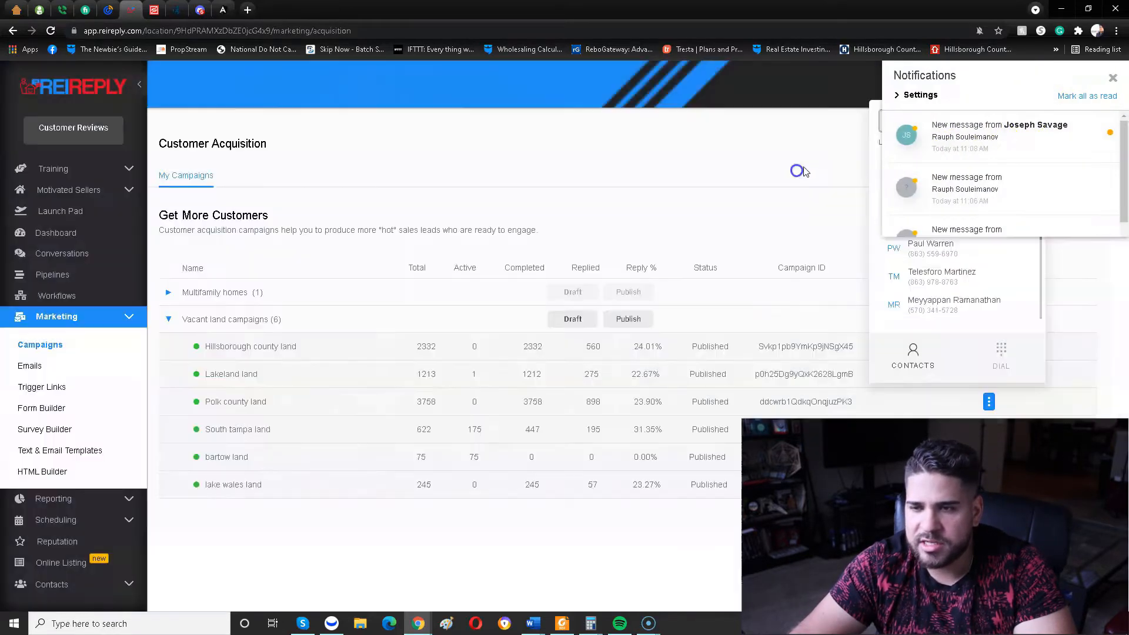
pyautogui.click(1009, 108)
pyautogui.click(1031, 85)
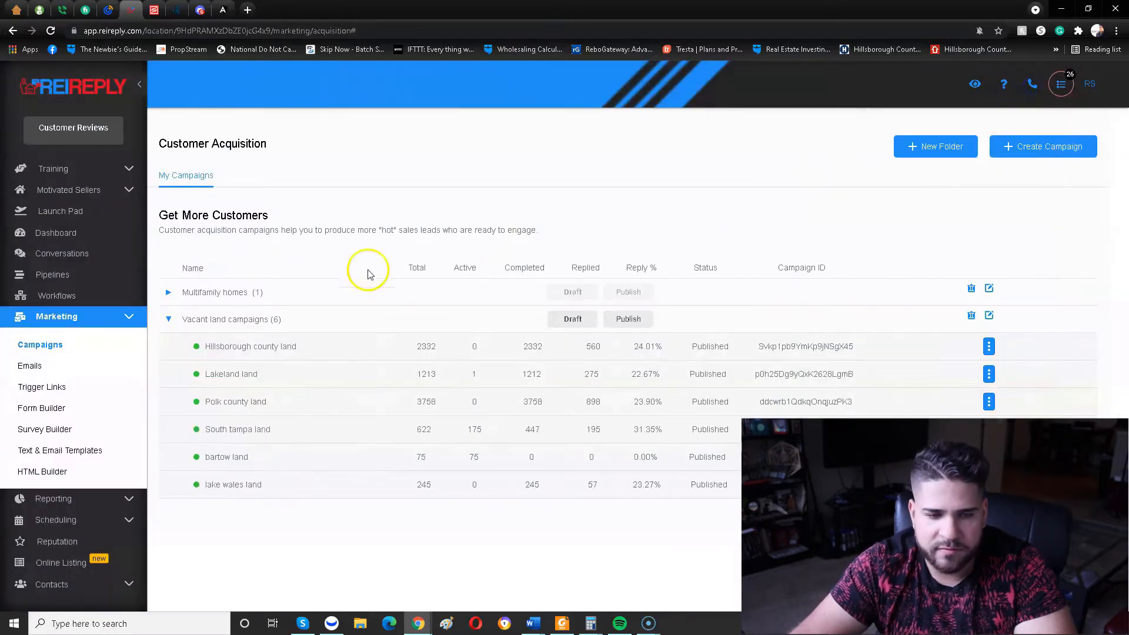
pyautogui.click(170, 320)
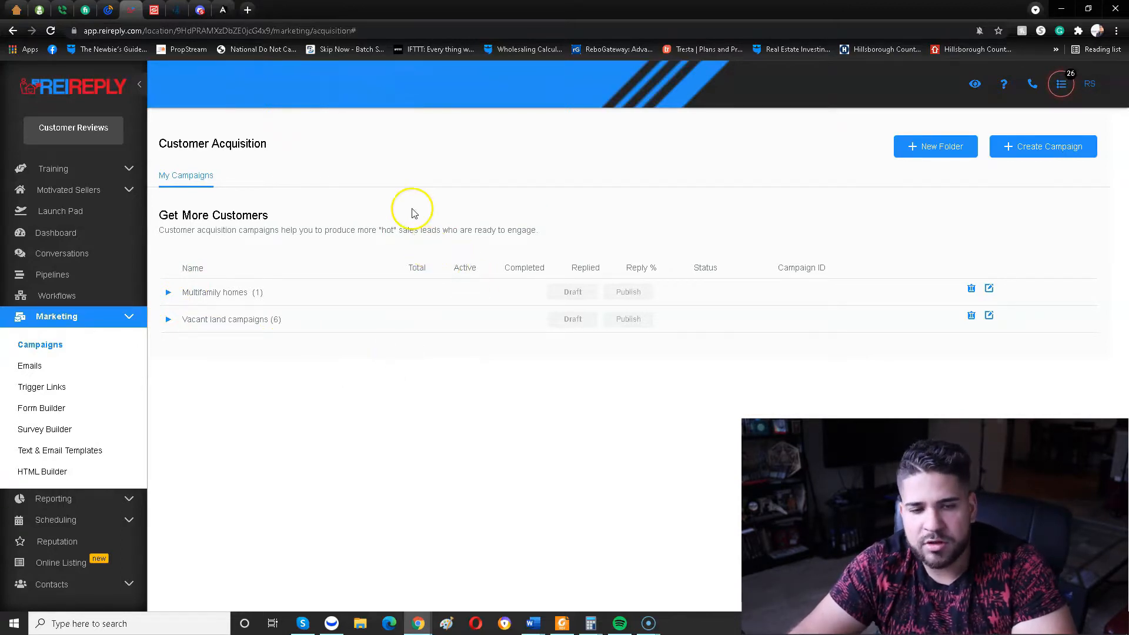
# Create a campaign named TEST in the Multifamily homes folder and save it.
pyautogui.click(1011, 148)
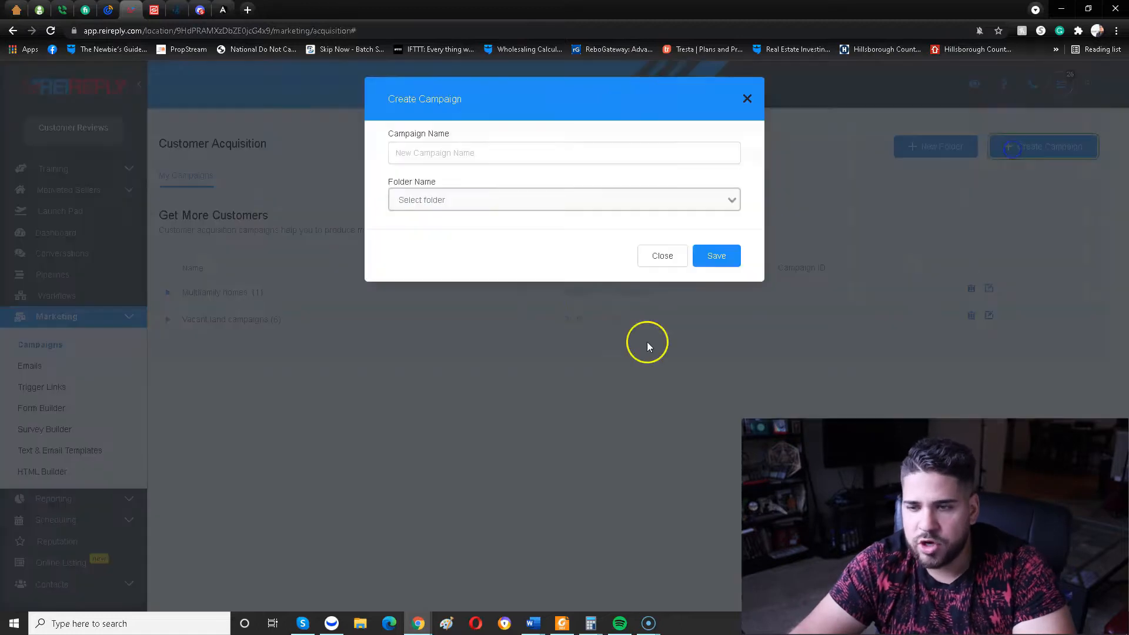
pyautogui.click(434, 157)
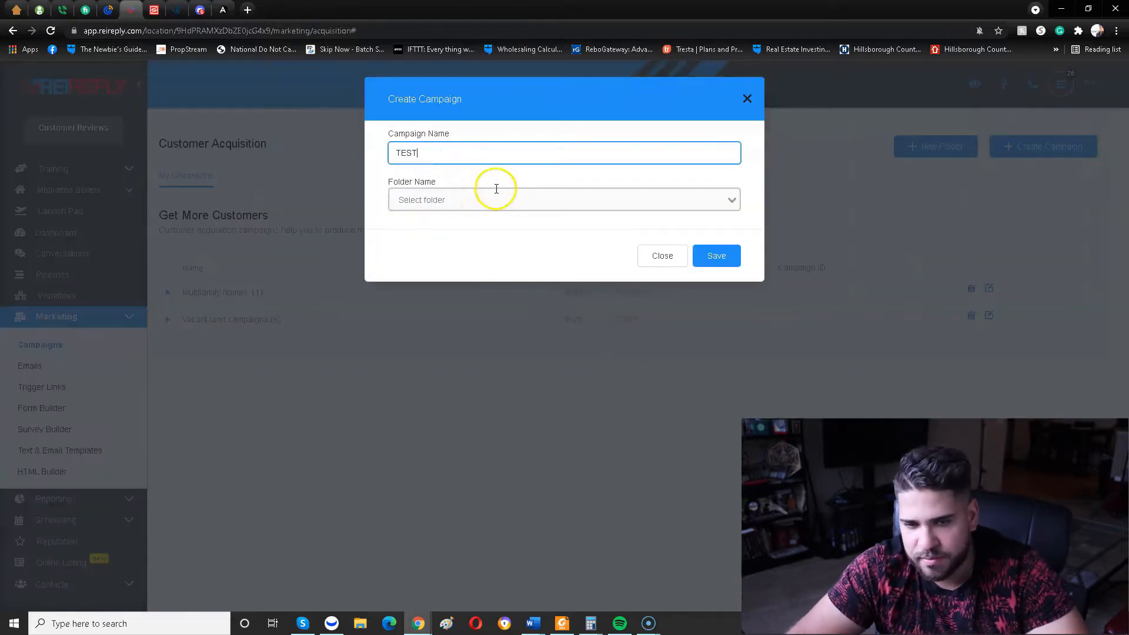
pyautogui.click(597, 206)
pyautogui.click(504, 203)
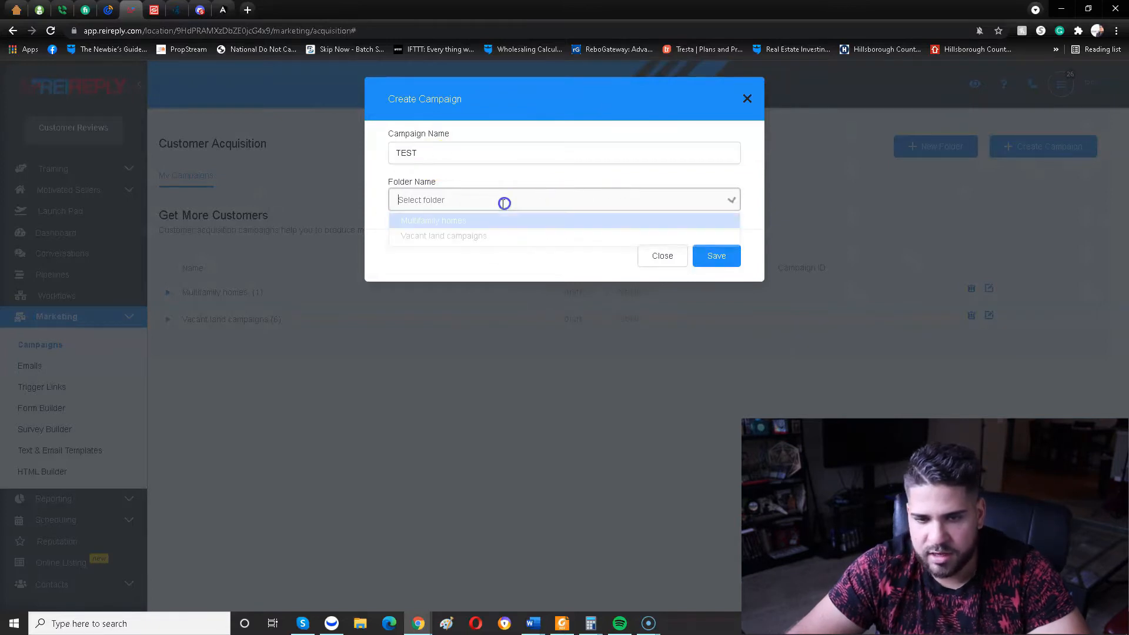
pyautogui.click(471, 221)
pyautogui.click(718, 259)
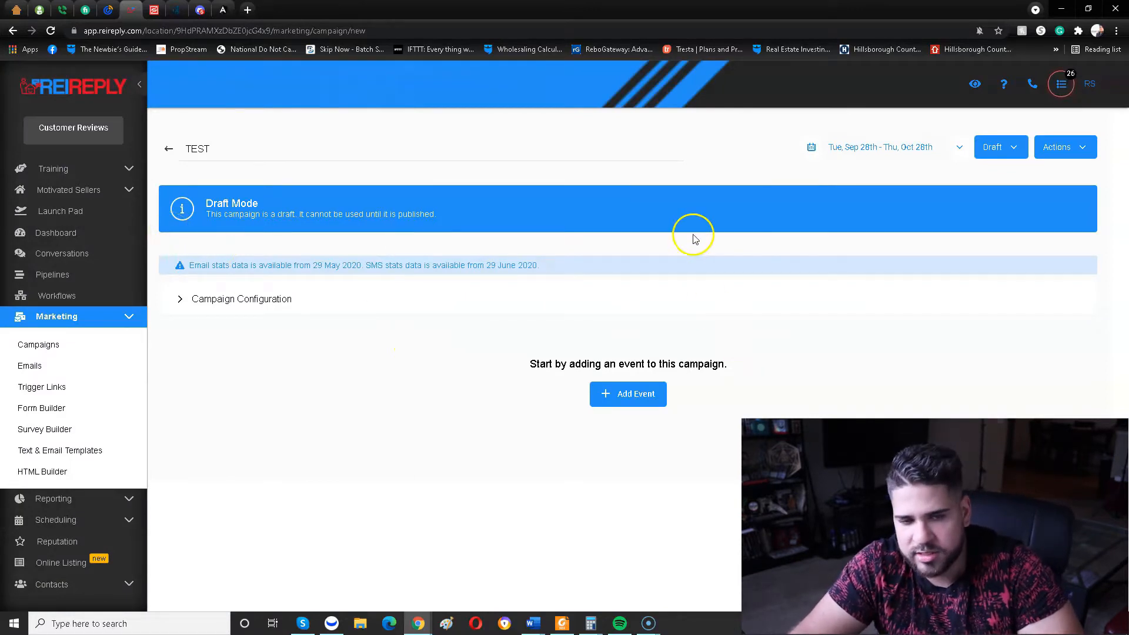
# Add an SMS event to the TEST campaign and look over the available message templates without picking one.
pyautogui.click(609, 403)
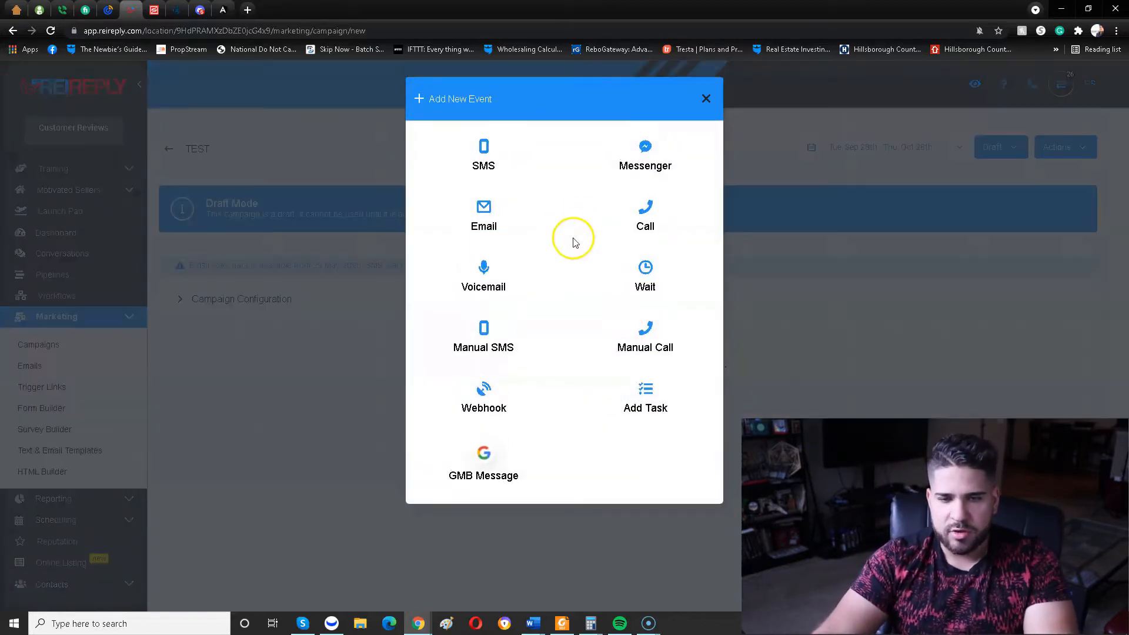
pyautogui.click(493, 152)
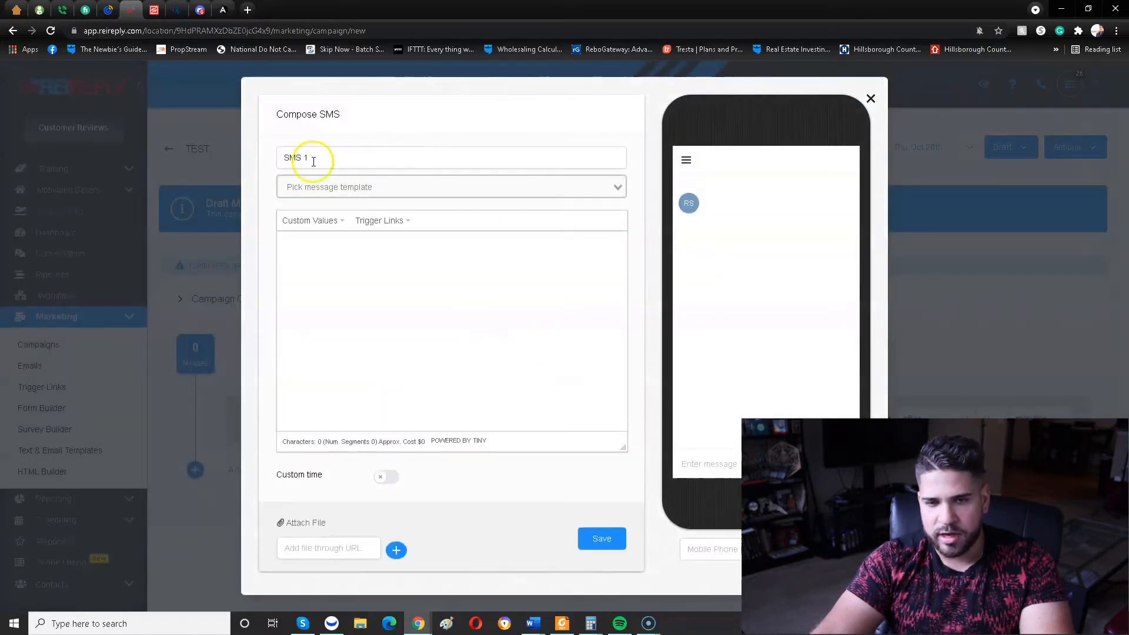
pyautogui.click(315, 155)
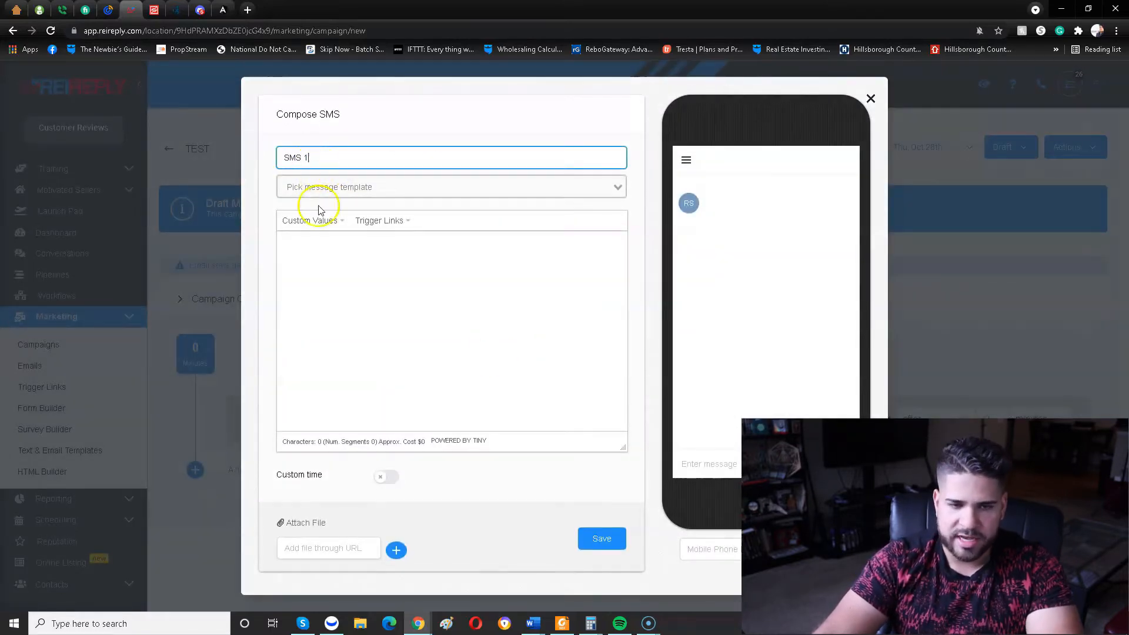
pyautogui.click(327, 181)
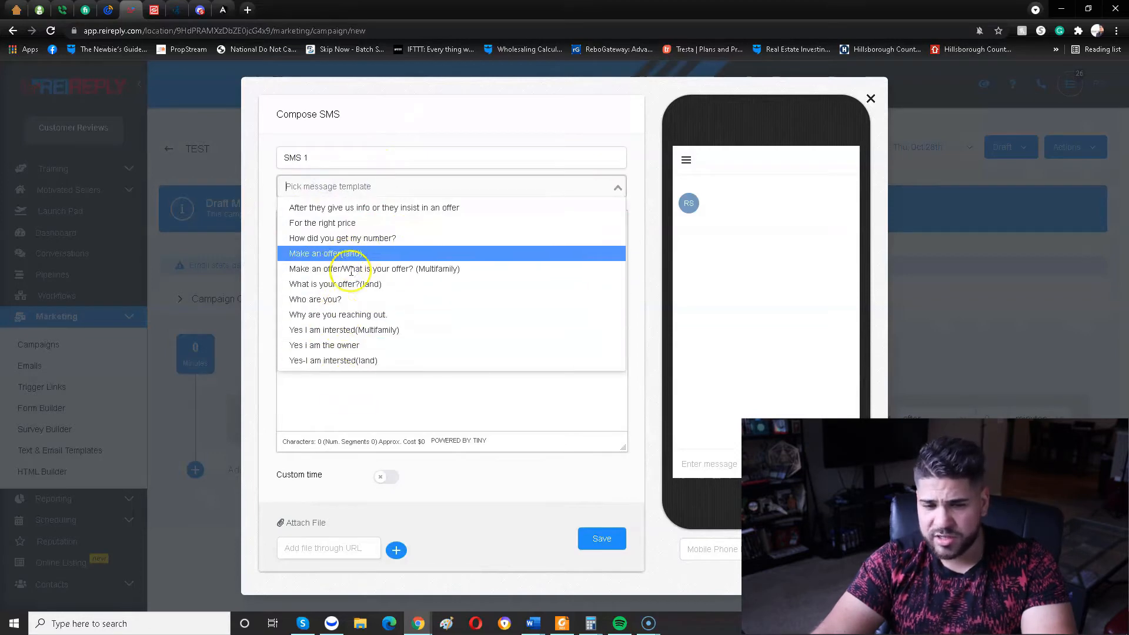
pyautogui.click(391, 408)
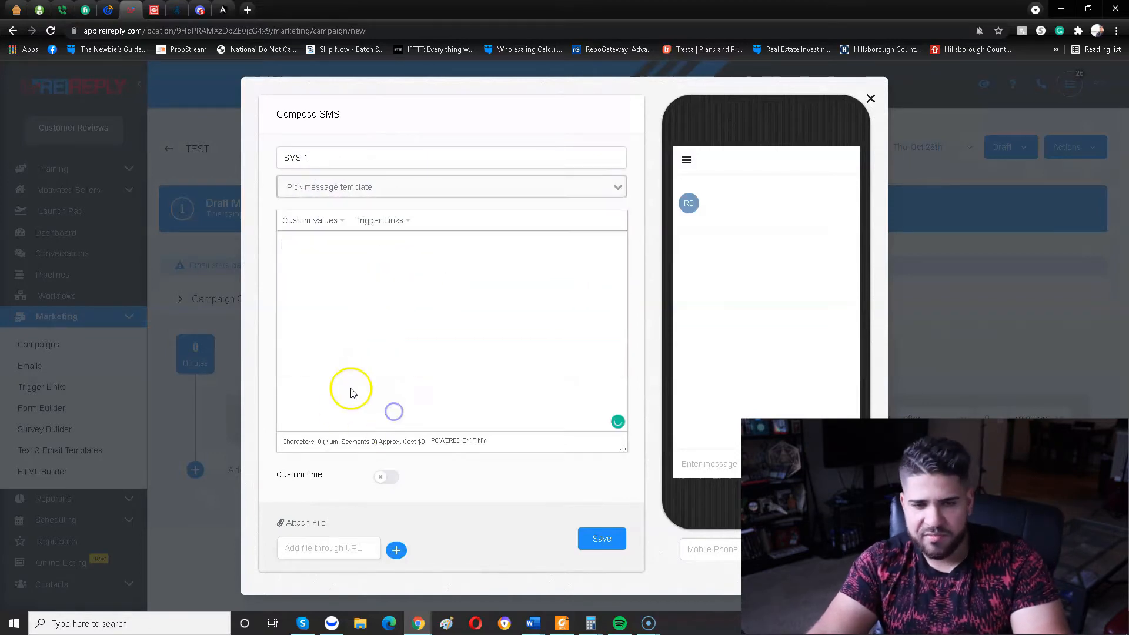
# Begin the SMS message with "Hey" followed by the contact's Full Name custom value.
pyautogui.click(343, 273)
pyautogui.write('Hey')
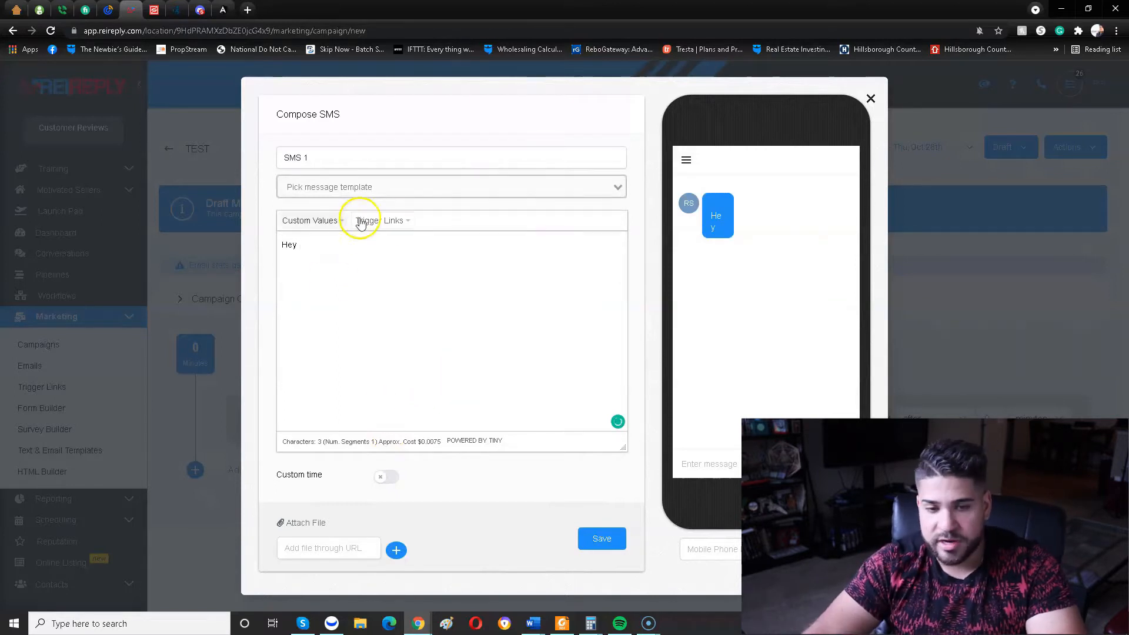
pyautogui.click(324, 227)
pyautogui.moveTo(328, 262)
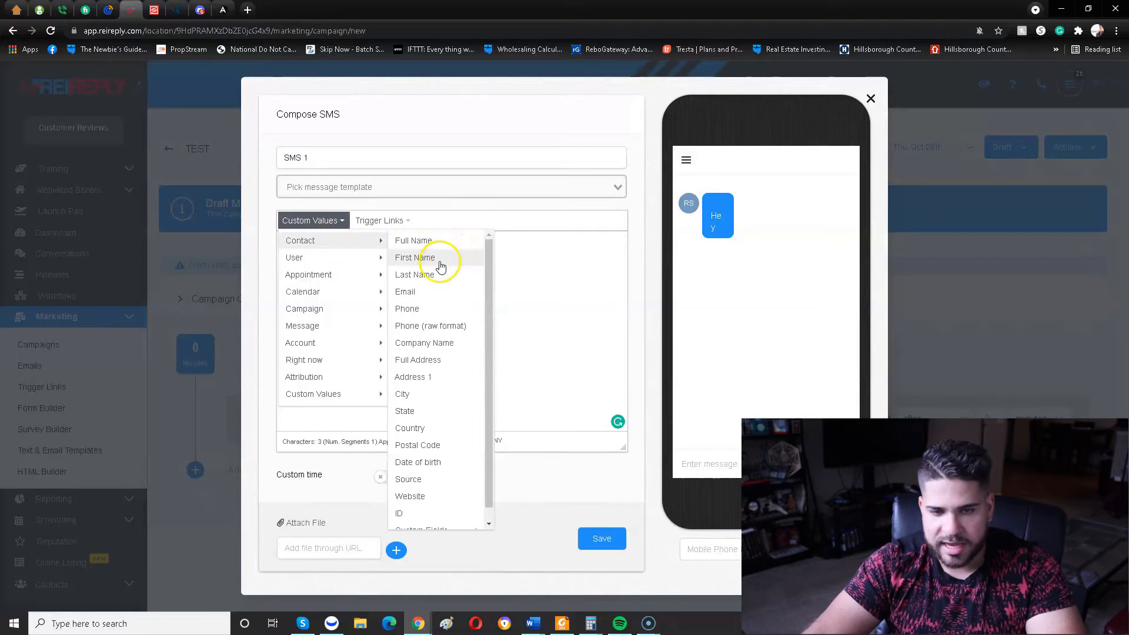
pyautogui.click(434, 244)
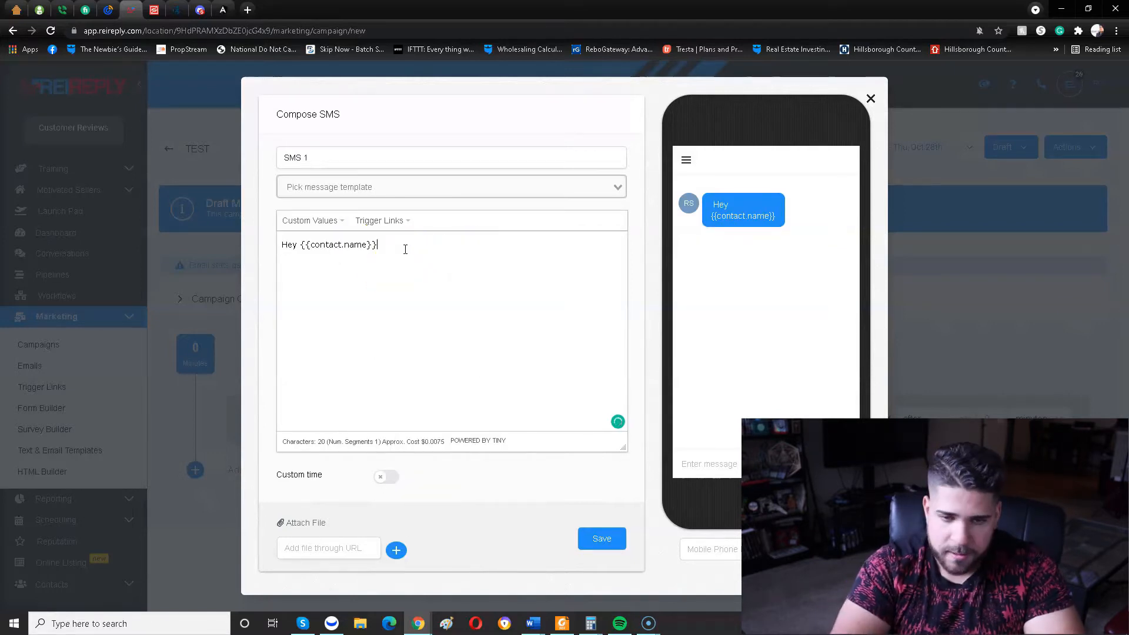
# Continue the message after the name with "! I am reaching out about your house on".
pyautogui.write('! I am')
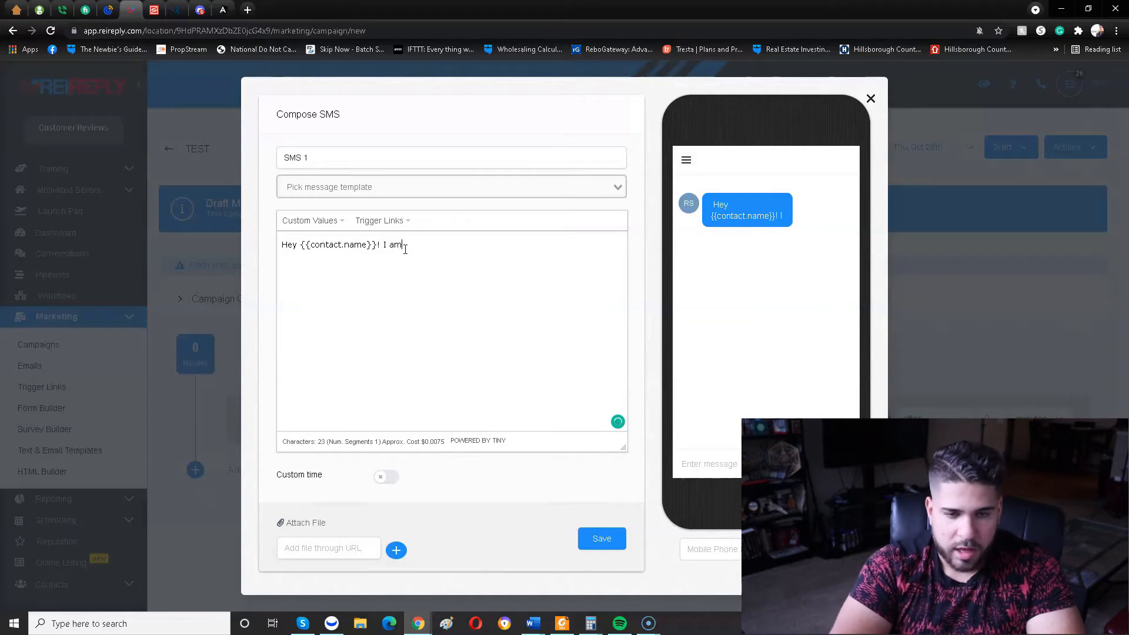
pyautogui.write(' eqq')
pyautogui.press('BackSpace')
pyautogui.press('BackSpace')
pyautogui.write('reachin')
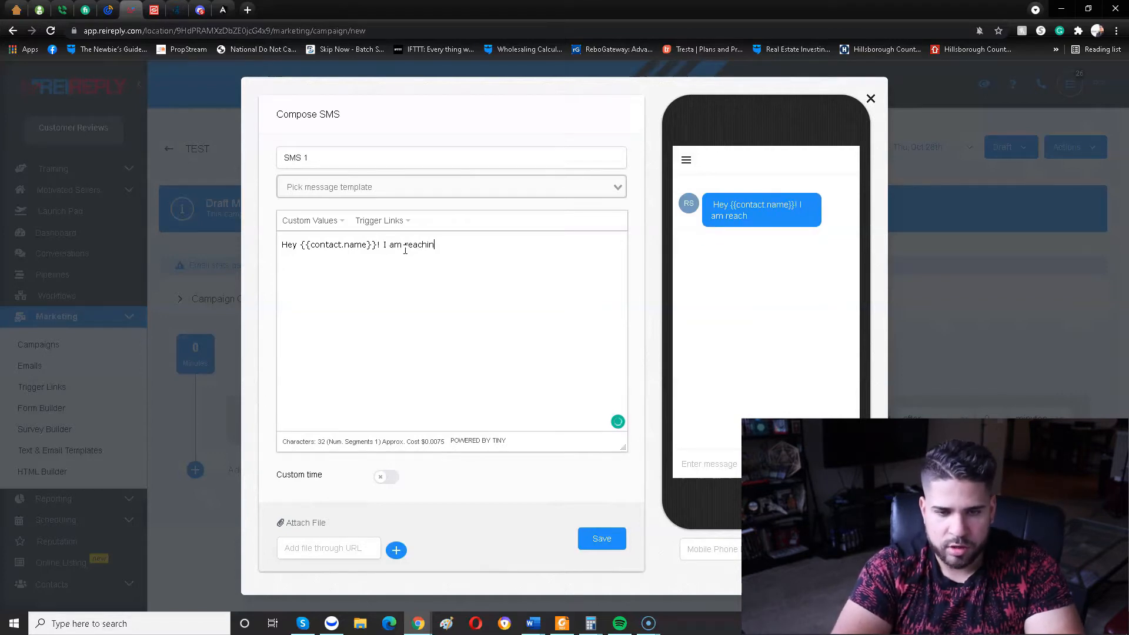
pyautogui.write('g out about ')
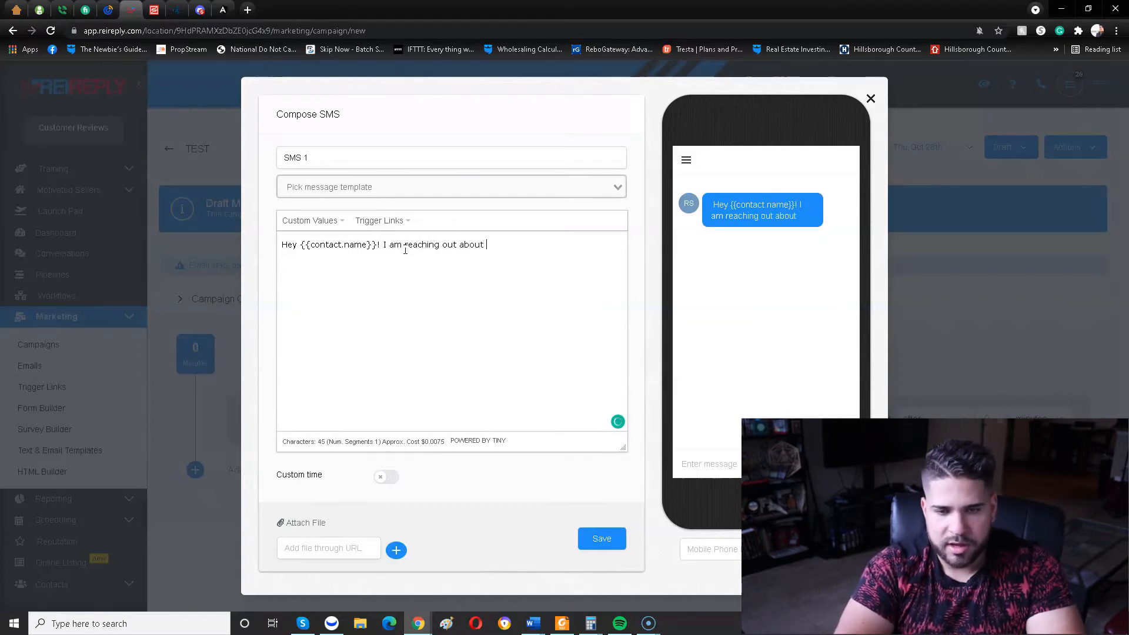
pyautogui.write('your house on')
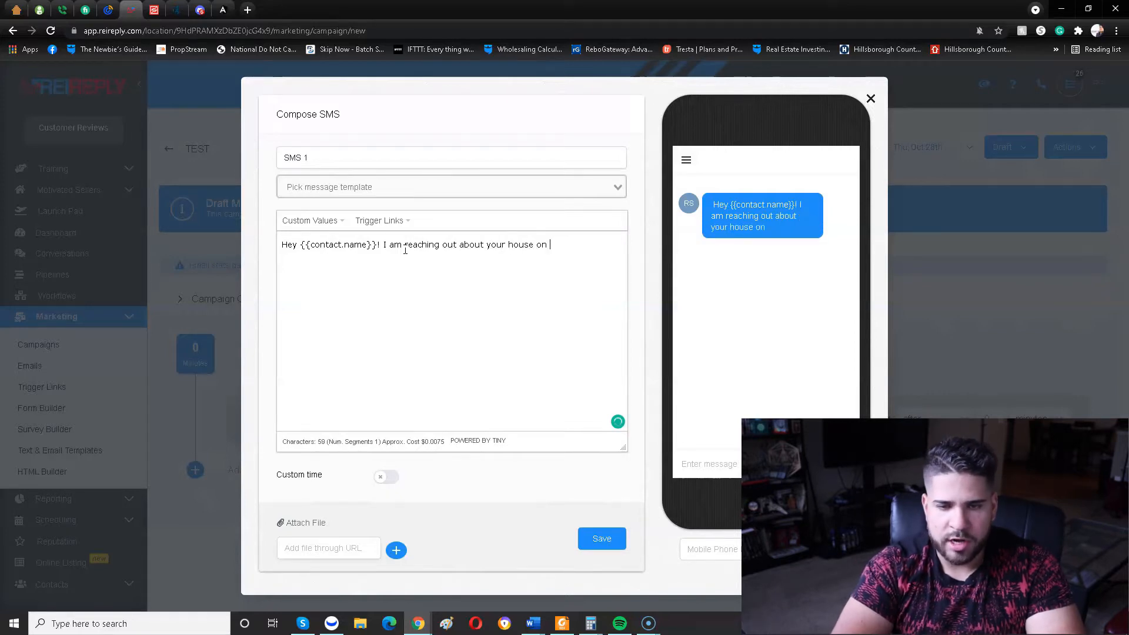
# Insert the contact's Full Address custom value at the end of the message and add a period.
pyautogui.click(310, 221)
pyautogui.moveTo(323, 257)
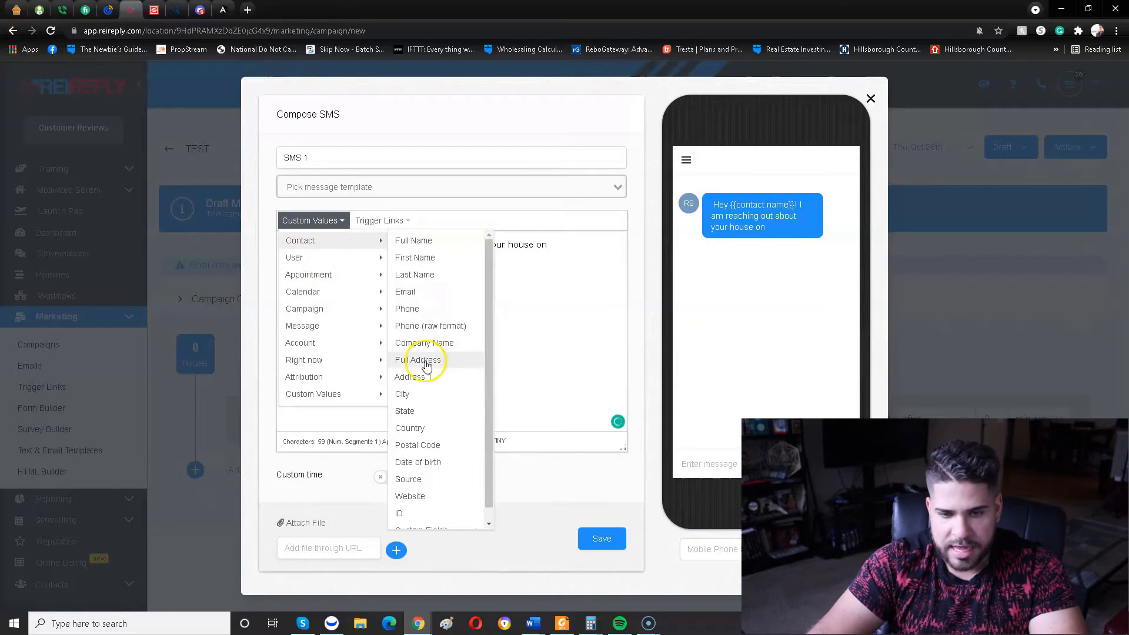
pyautogui.click(419, 360)
pyautogui.write('.full_address}}.')
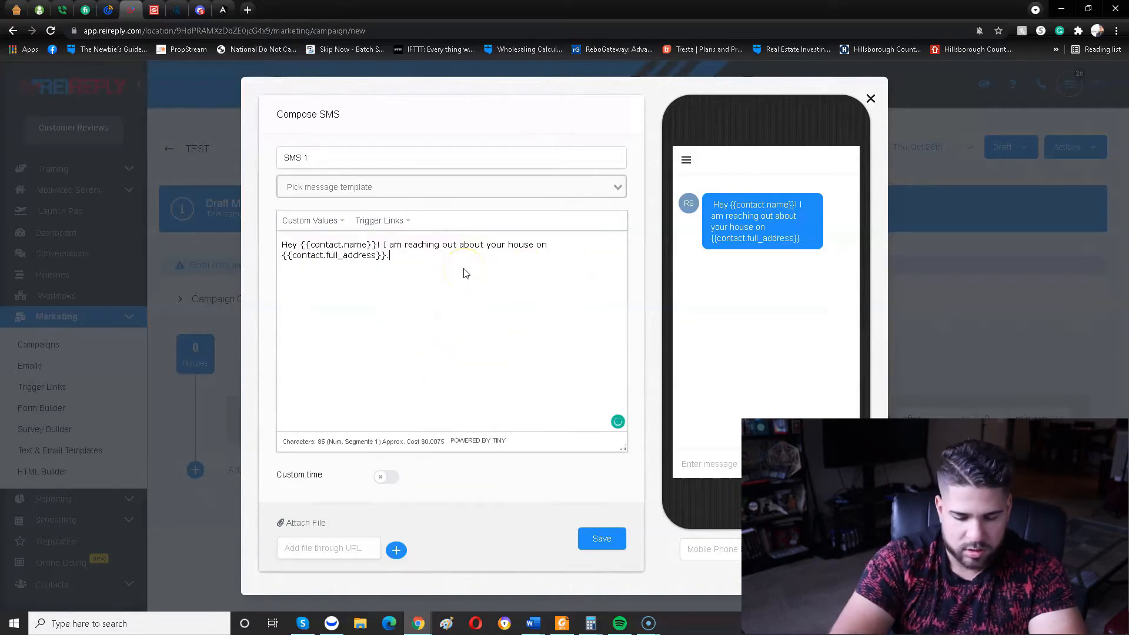
pyautogui.write(' /W')
# Finish the message with the question "Is this the correct phone number?".
pyautogui.press('BackSpace')
pyautogui.write('Woul')
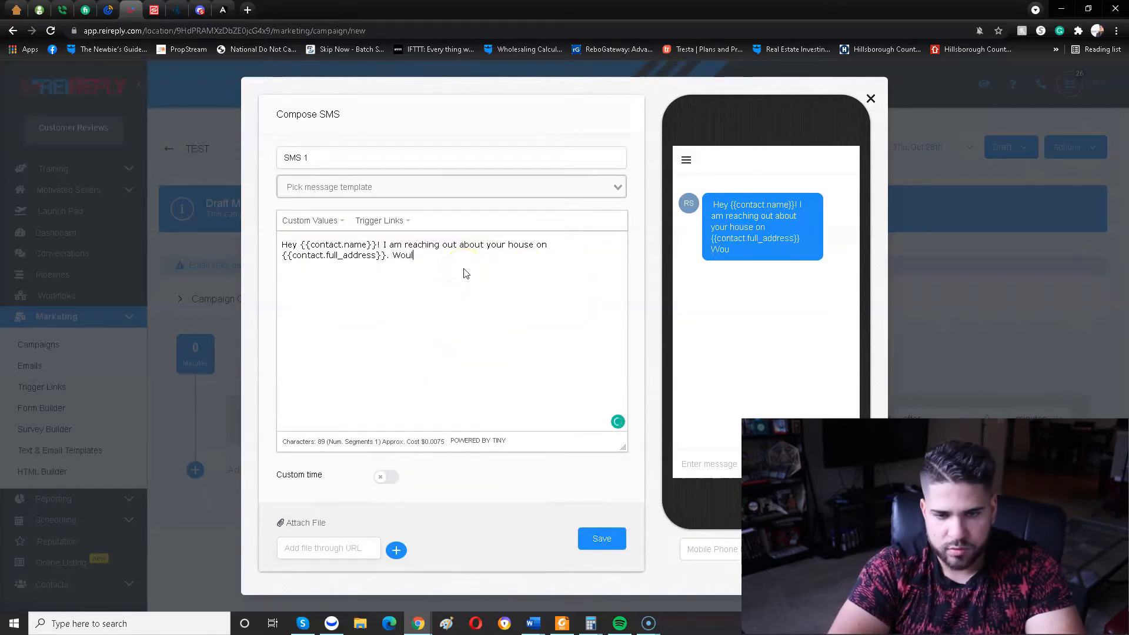
pyautogui.press('BackSpace')
pyautogui.press('BackSpace')
pyautogui.press('BackSpace')
pyautogui.press('BackSpace')
pyautogui.write('Is th')
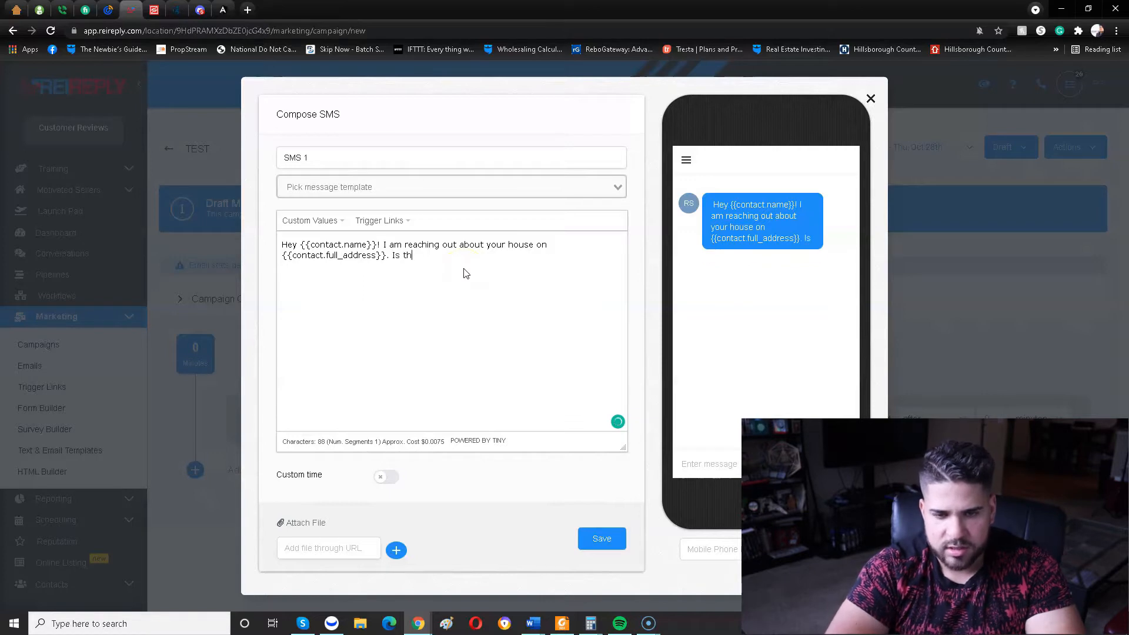
pyautogui.write('is the correct')
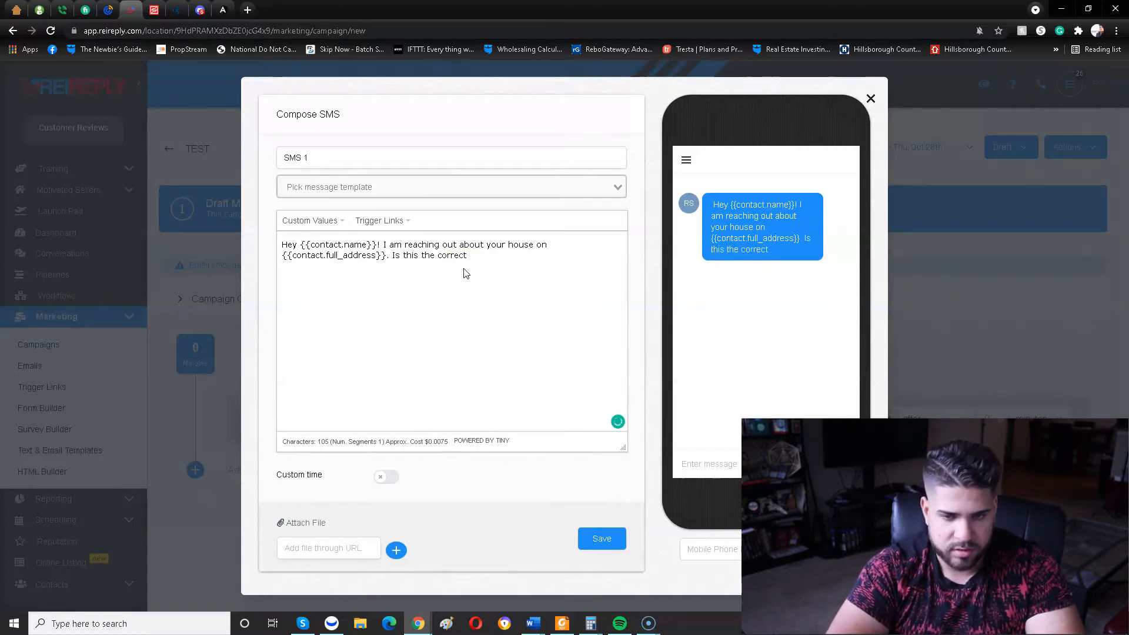
pyautogui.write(' phone number?')
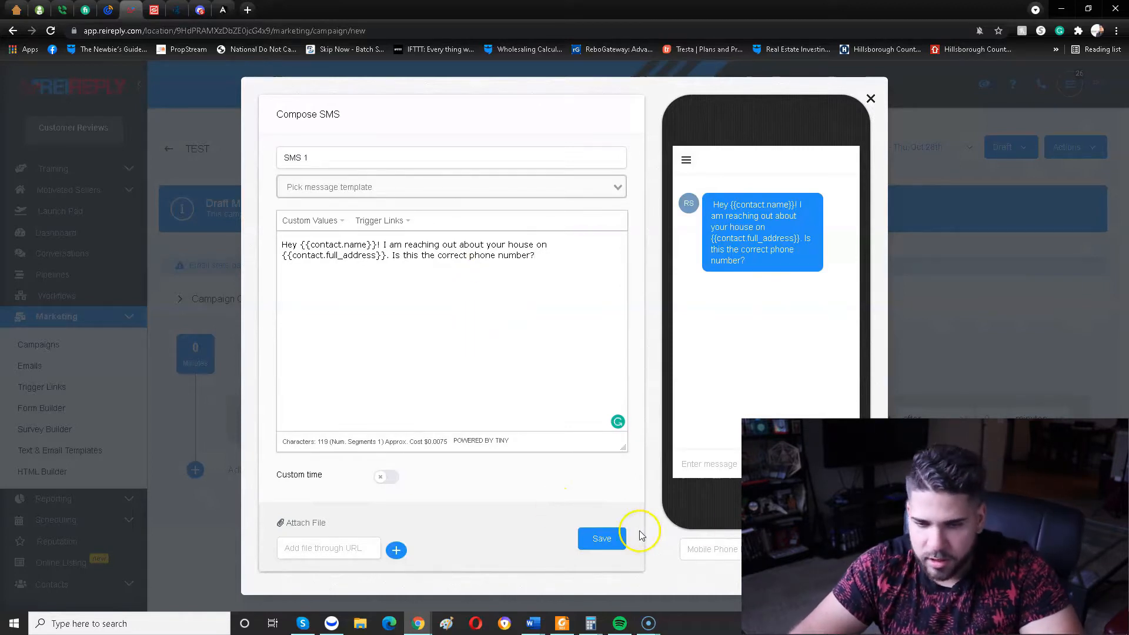
# Turn on custom time for the SMS and review its condition, days, and start and end time settings.
pyautogui.click(370, 480)
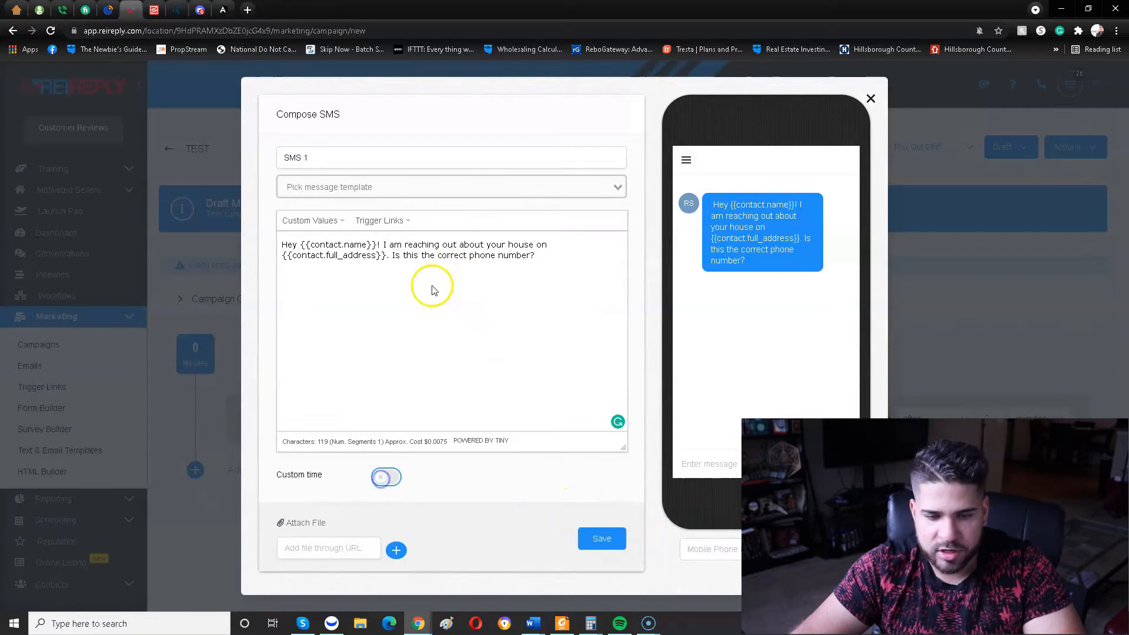
pyautogui.scroll(-3, 433, 398)
pyautogui.scroll(2, 532, 344)
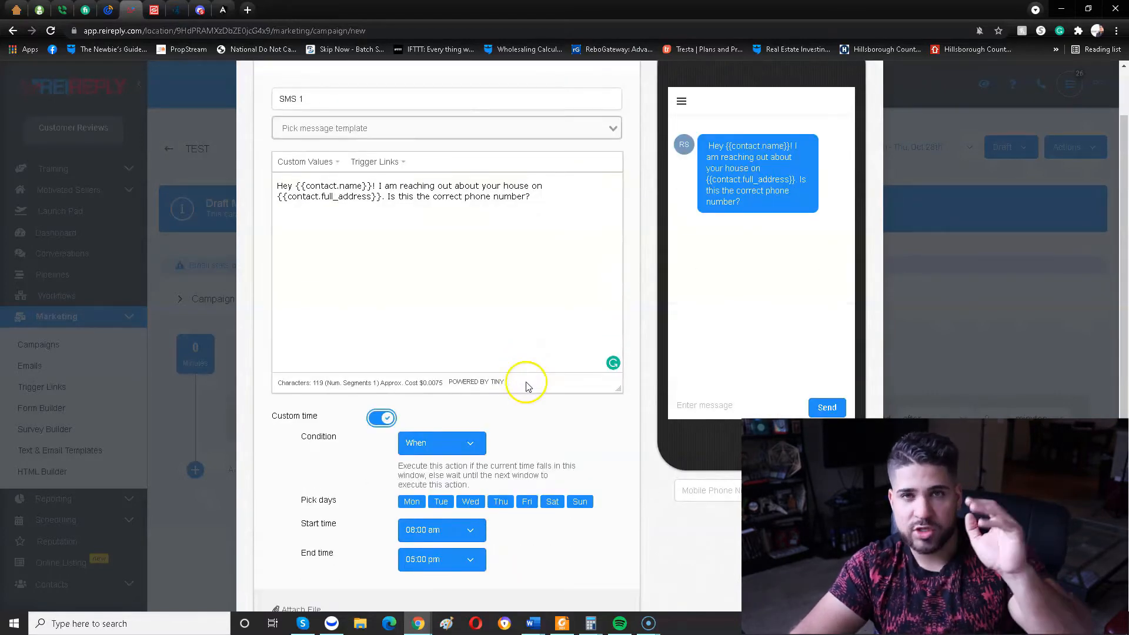
# Check the SMS condition options, keep When, and exclude Monday and Sunday from the sending days.
pyautogui.scroll(-2, 523, 380)
pyautogui.click(460, 353)
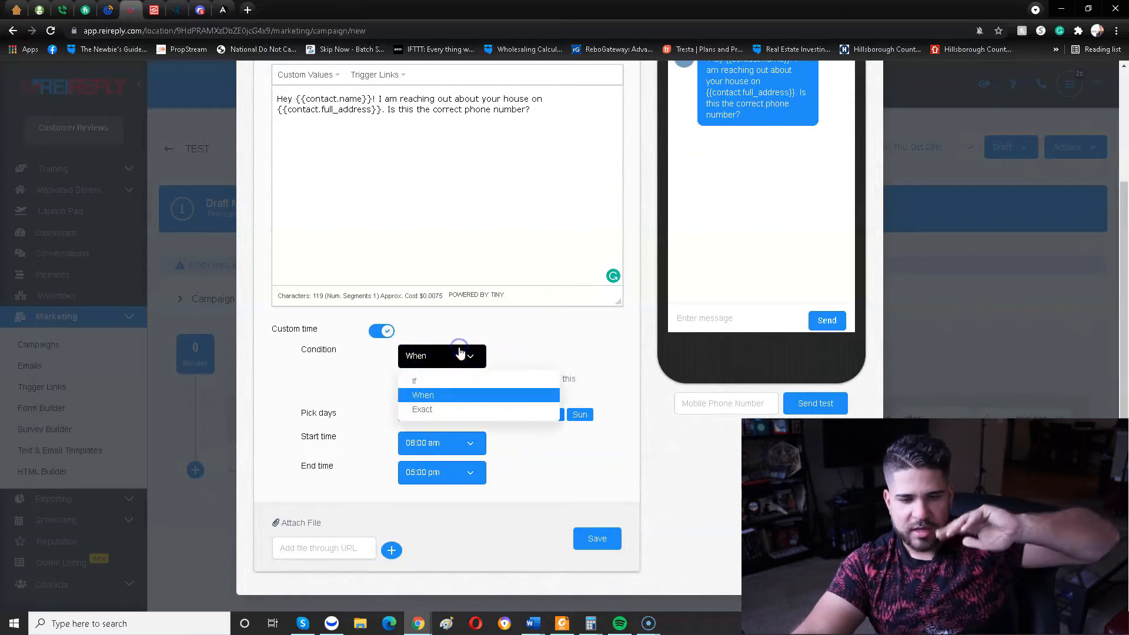
pyautogui.click(460, 354)
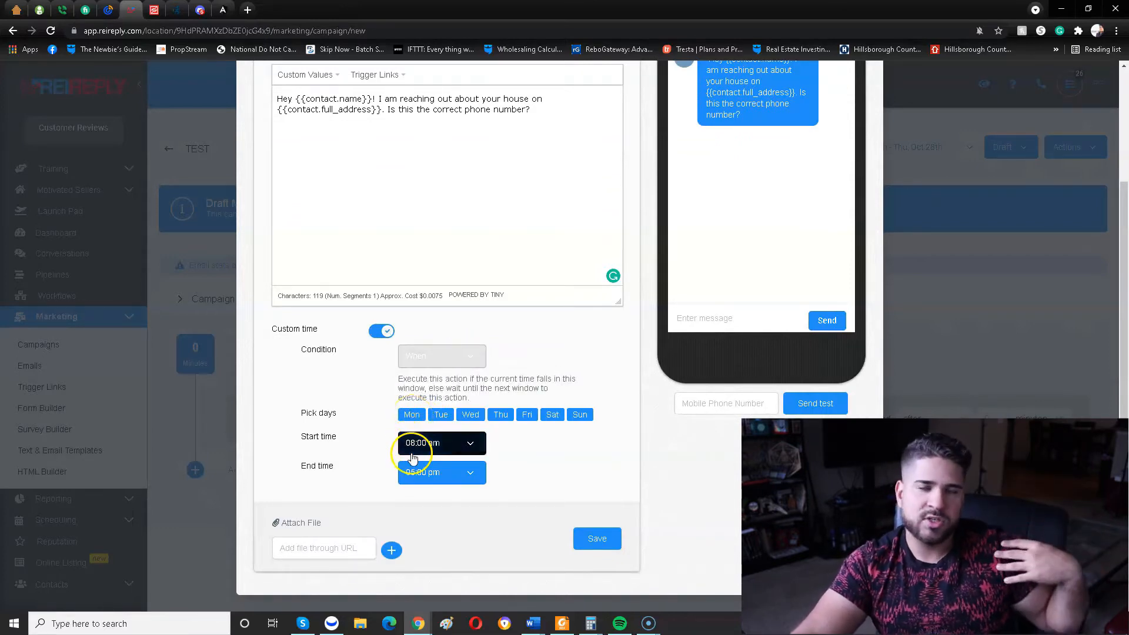
pyautogui.click(410, 414)
pyautogui.click(575, 415)
# Set the first SMS's sending window to start at 10:00 am and end at 06:00 pm.
pyautogui.click(468, 445)
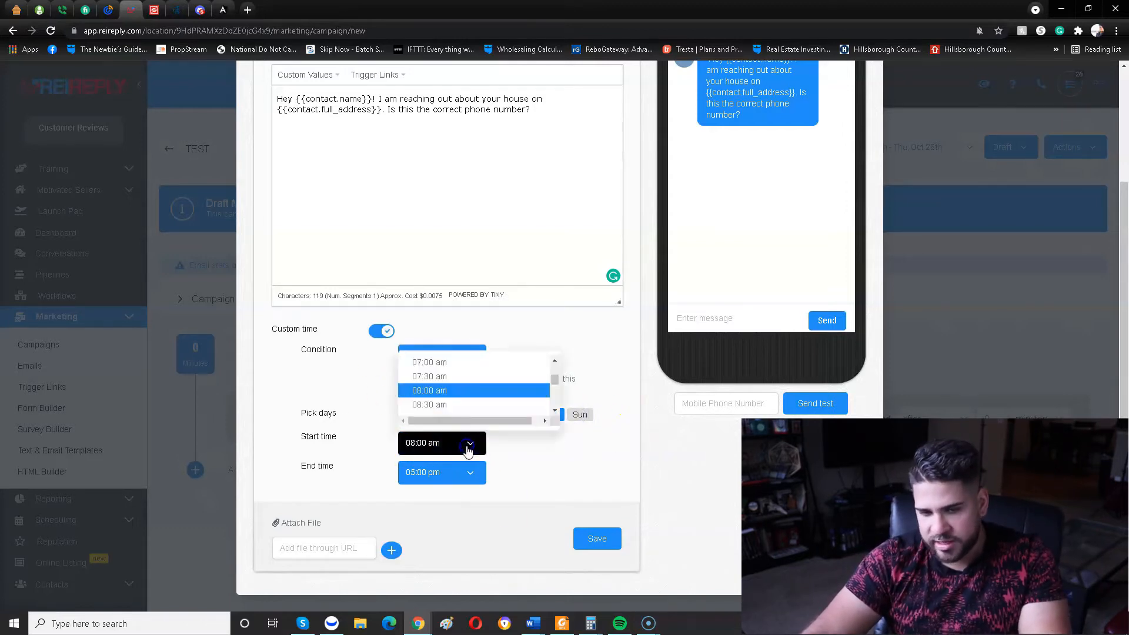
pyautogui.scroll(-3, 442, 400)
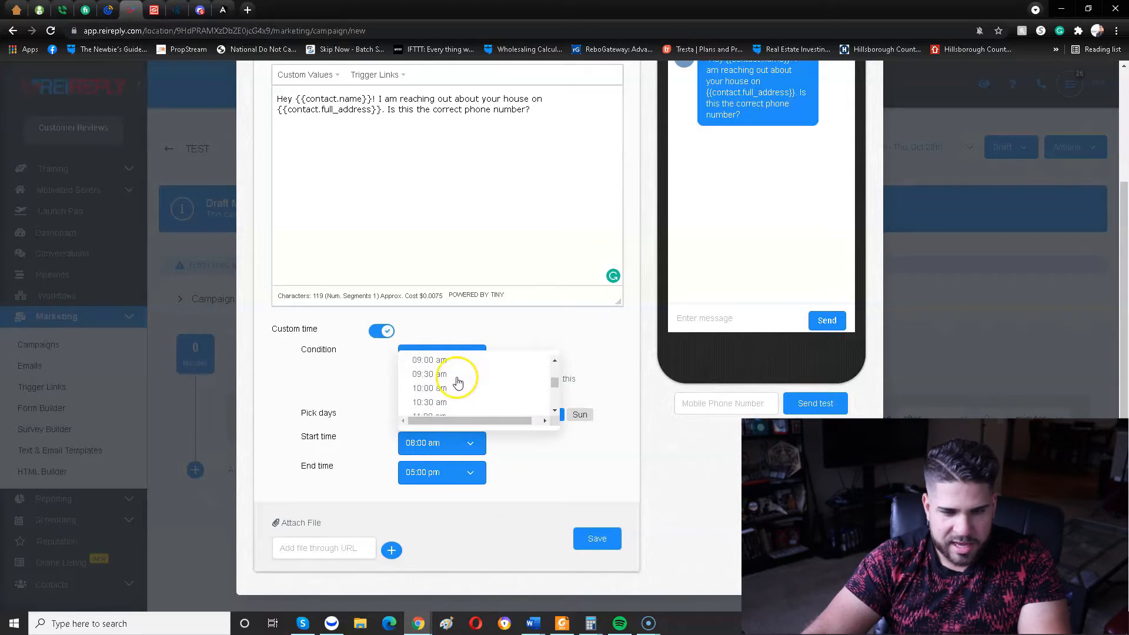
pyautogui.click(452, 390)
pyautogui.click(462, 472)
pyautogui.scroll(-2, 444, 418)
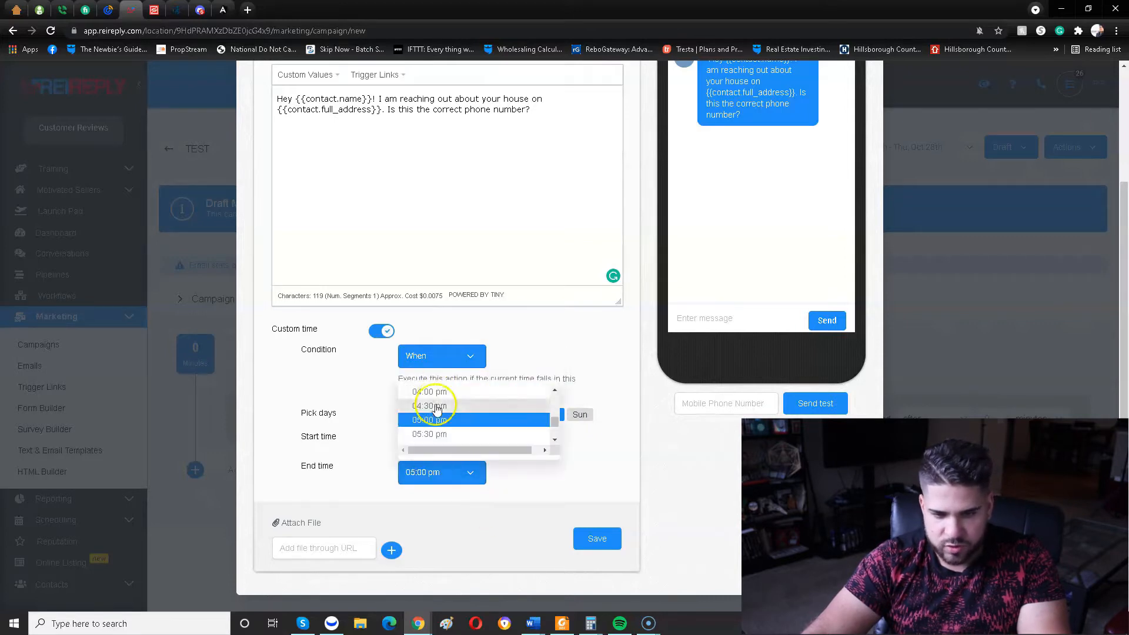
pyautogui.click(447, 392)
# Review the SMS 1 name, message and sending schedule, and save the SMS.
pyautogui.scroll(3, 560, 353)
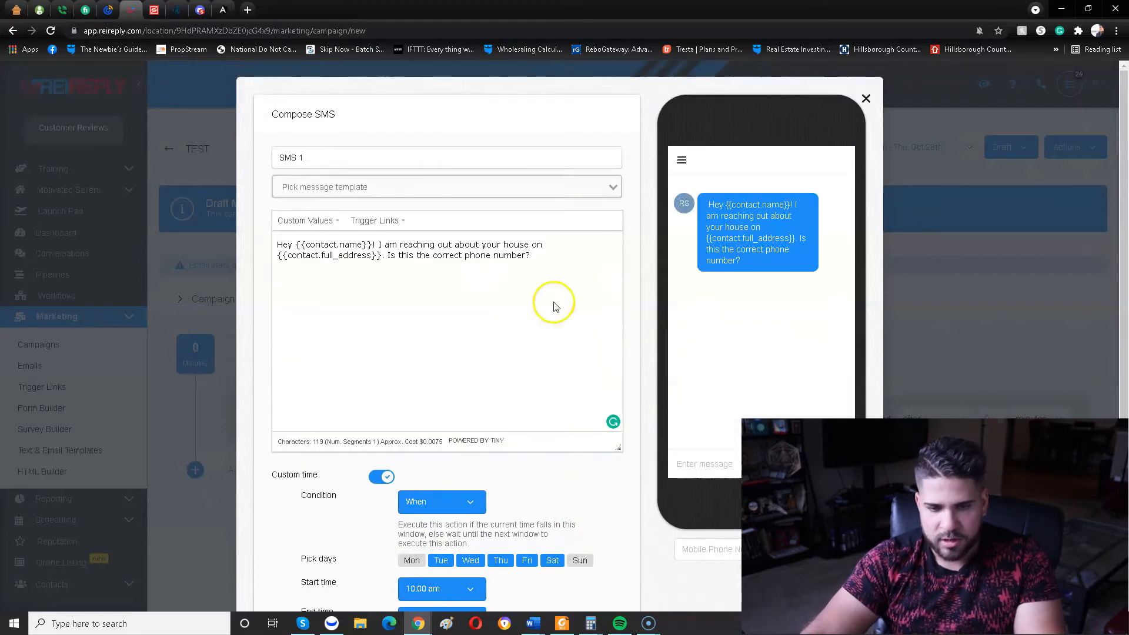
pyautogui.scroll(-1, 377, 282)
pyautogui.click(336, 104)
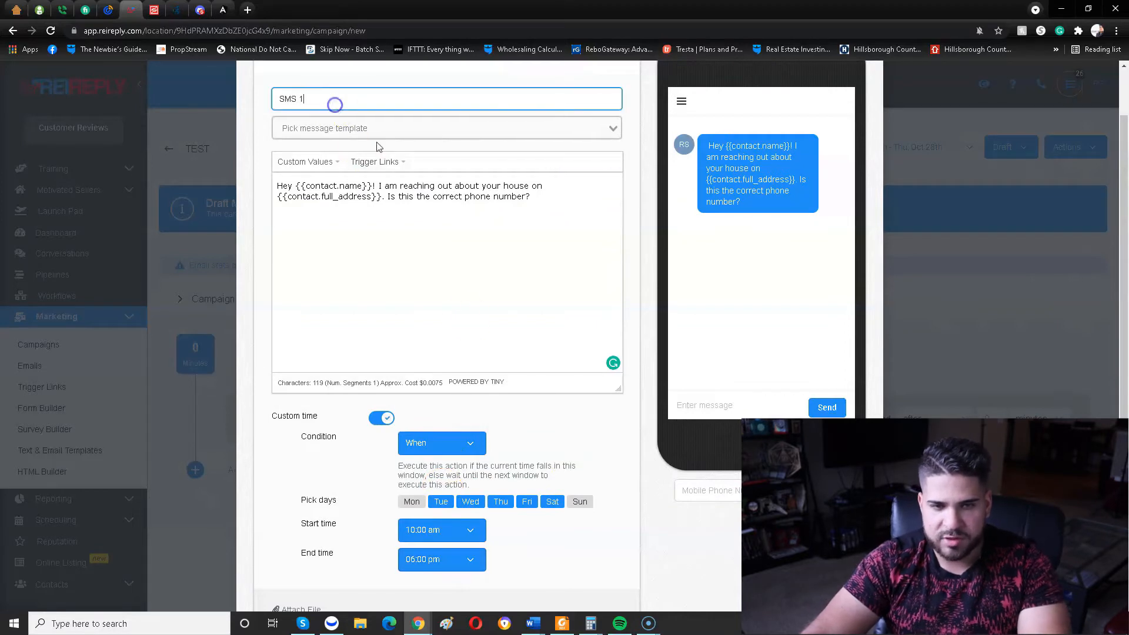
pyautogui.scroll(-2, 477, 331)
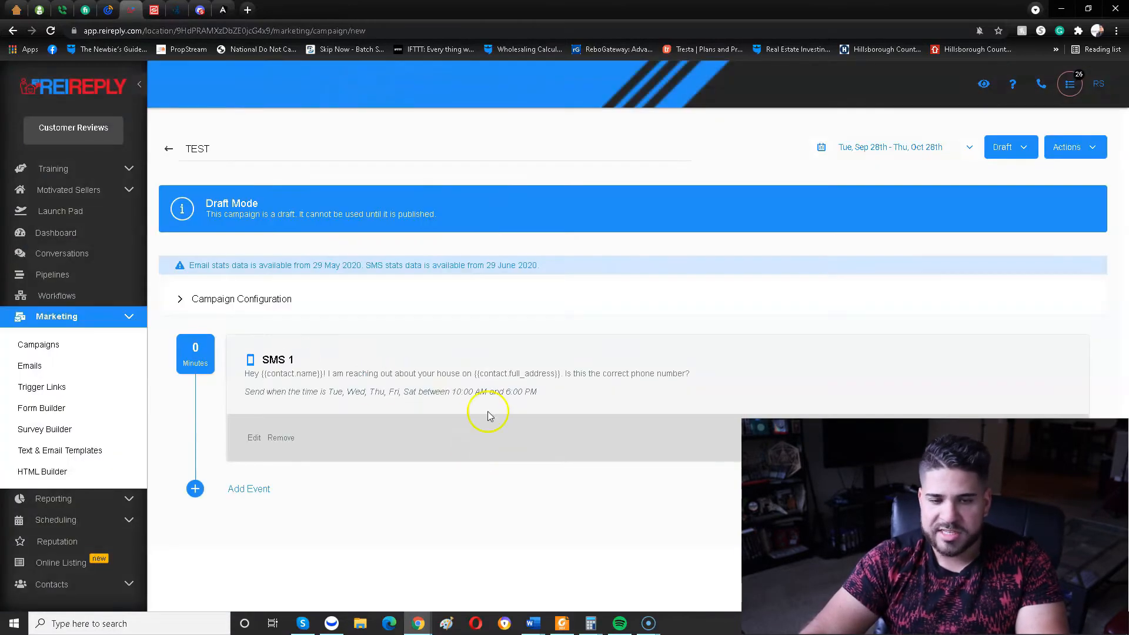
# Add a Voicemail event after SMS 1, turn on its custom time, and exclude Monday and Sunday.
pyautogui.click(196, 489)
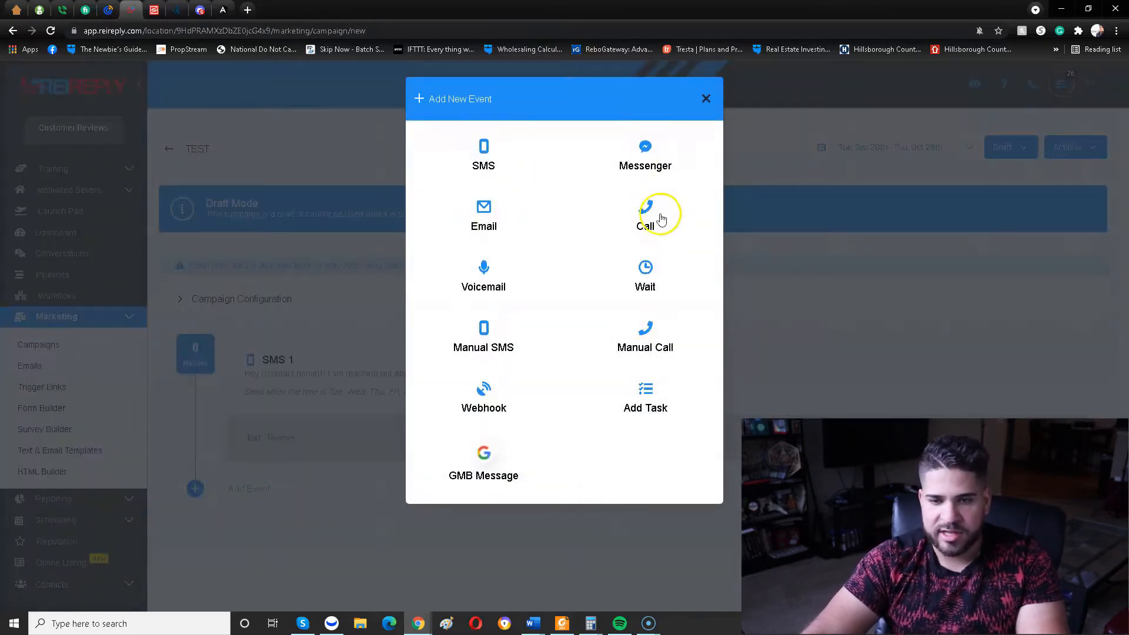
pyautogui.click(487, 268)
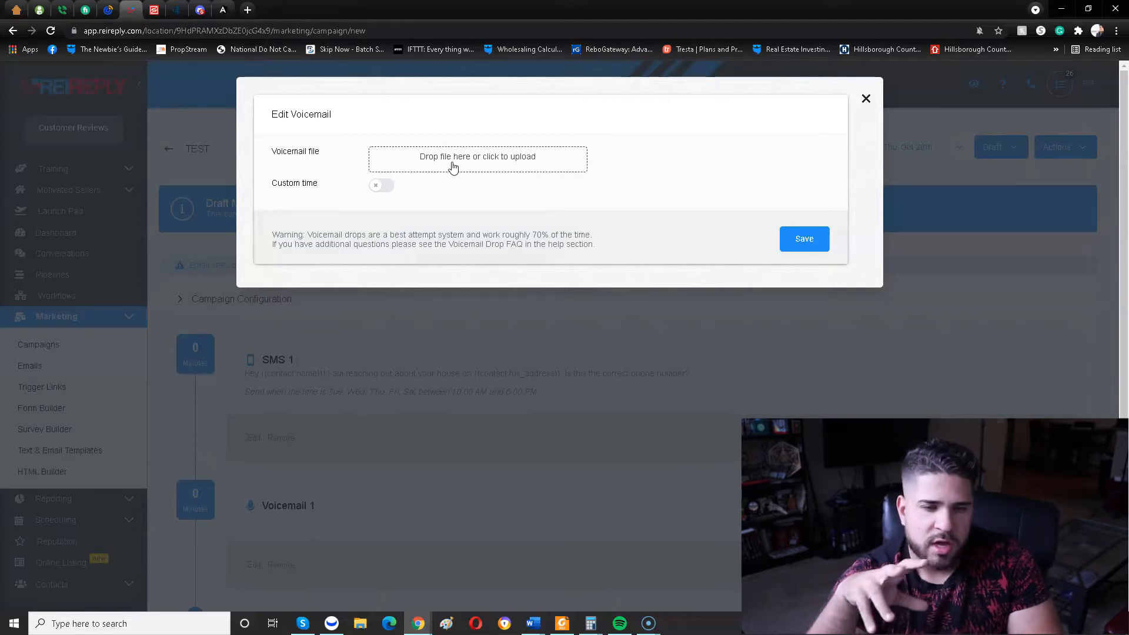
pyautogui.click(382, 185)
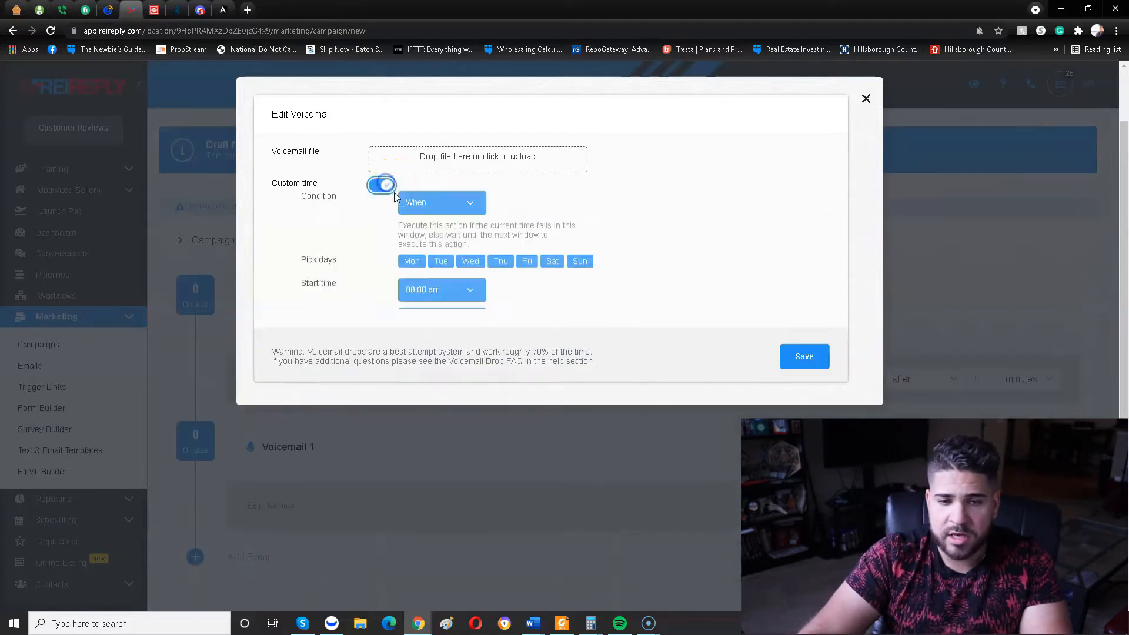
pyautogui.click(580, 269)
# Set the voicemail's sending window from 10:00 am to 06:00 pm and save the voicemail event.
pyautogui.click(435, 297)
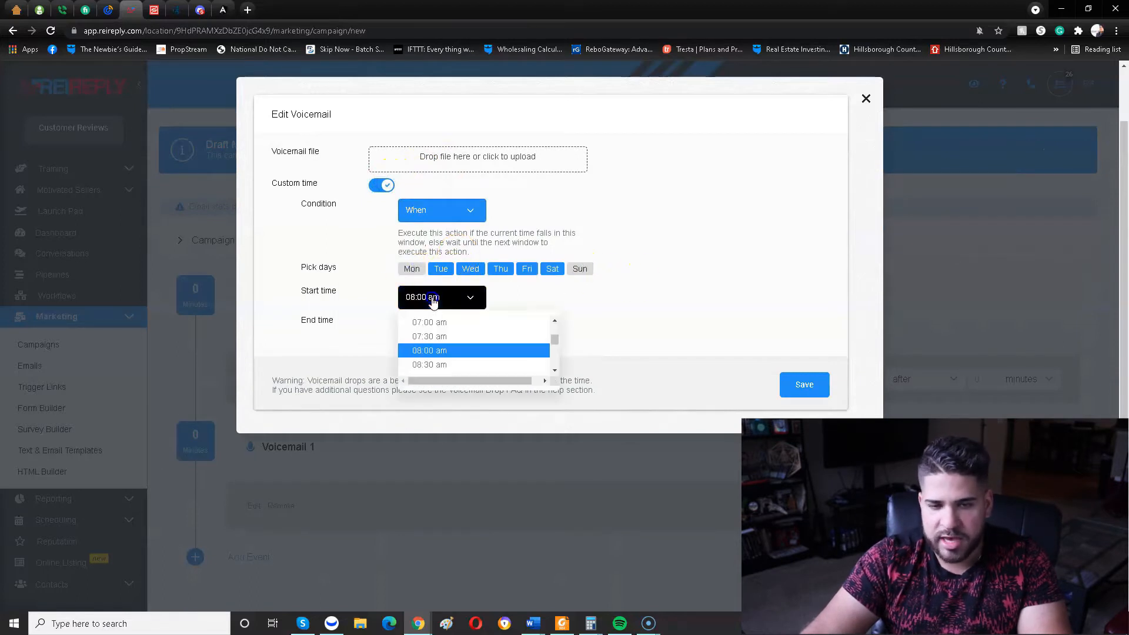
pyautogui.scroll(-1, 440, 343)
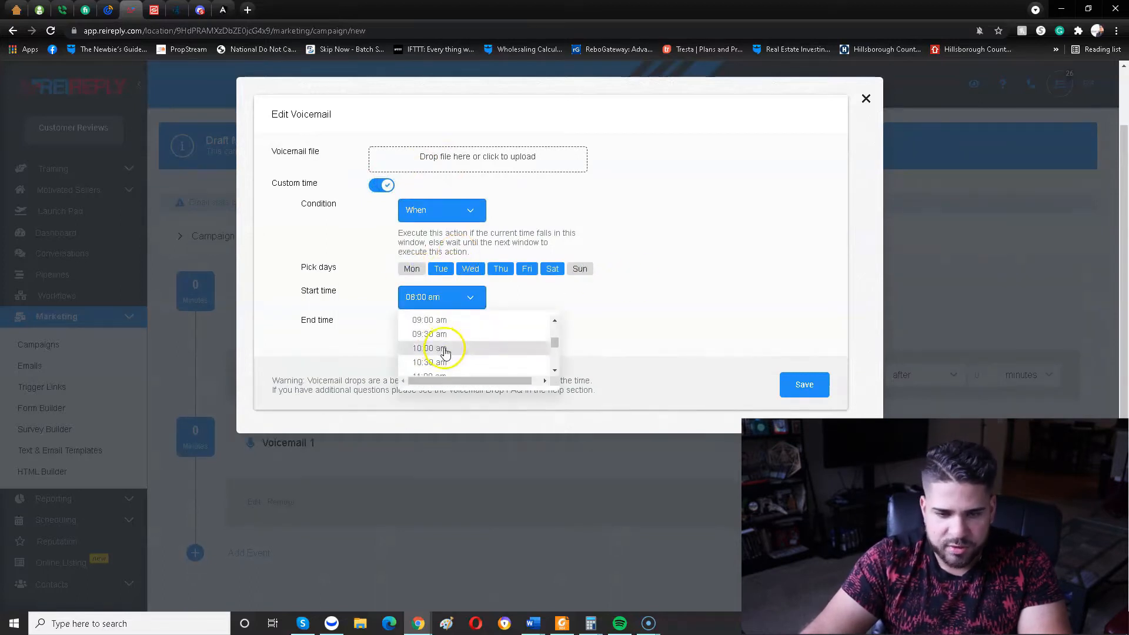
pyautogui.click(450, 347)
pyautogui.click(452, 338)
pyautogui.scroll(-2, 462, 376)
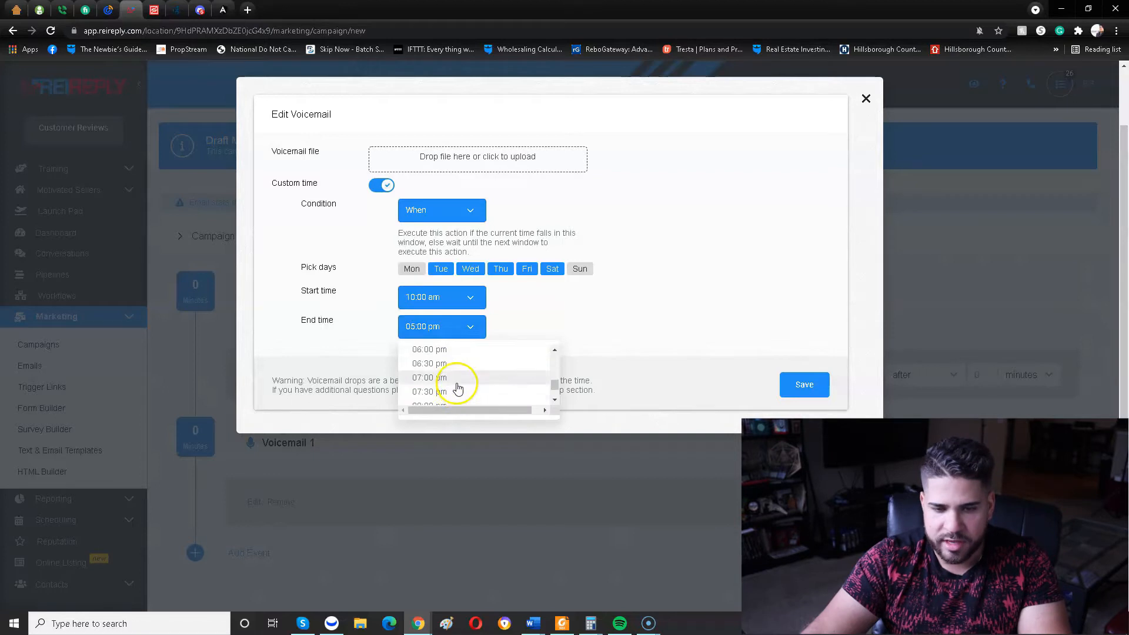
pyautogui.click(464, 353)
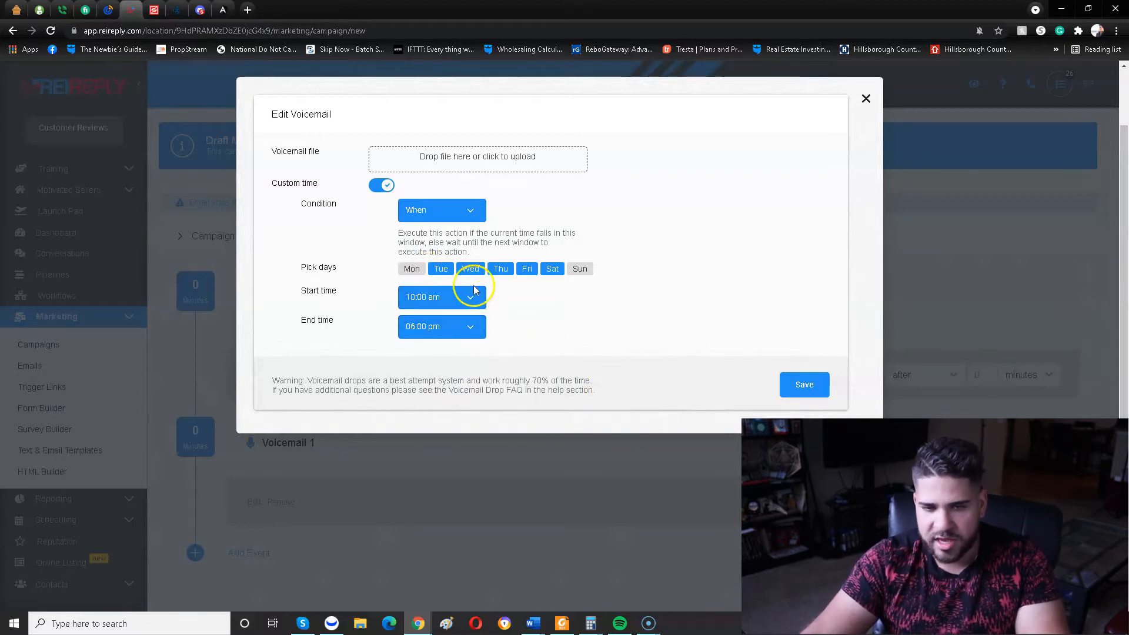
pyautogui.click(805, 384)
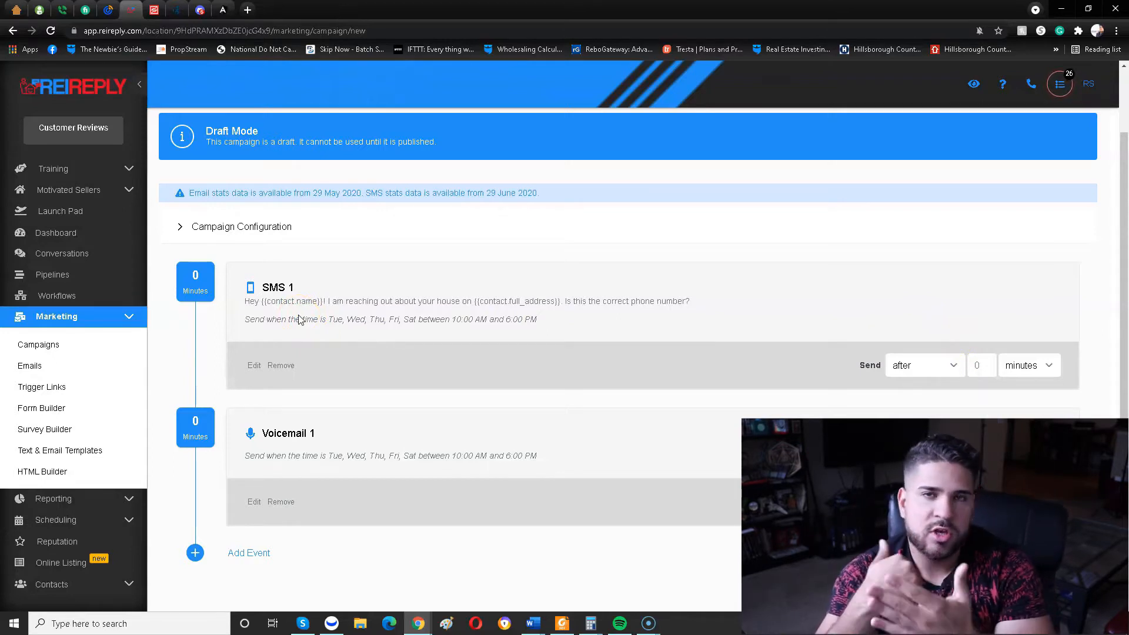
# Set Voicemail 1 to send 30 minutes after the first SMS.
pyautogui.click(260, 313)
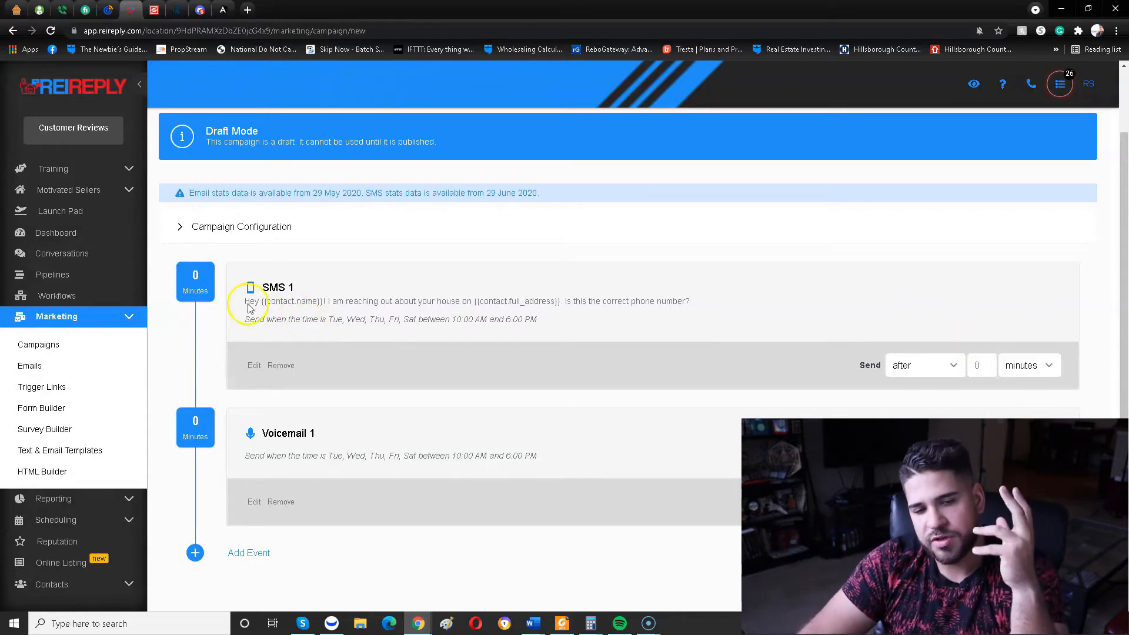
pyautogui.moveTo(198, 275)
pyautogui.mouseDown()
pyautogui.moveTo(192, 287)
pyautogui.moveTo(197, 275)
pyautogui.mouseUp()
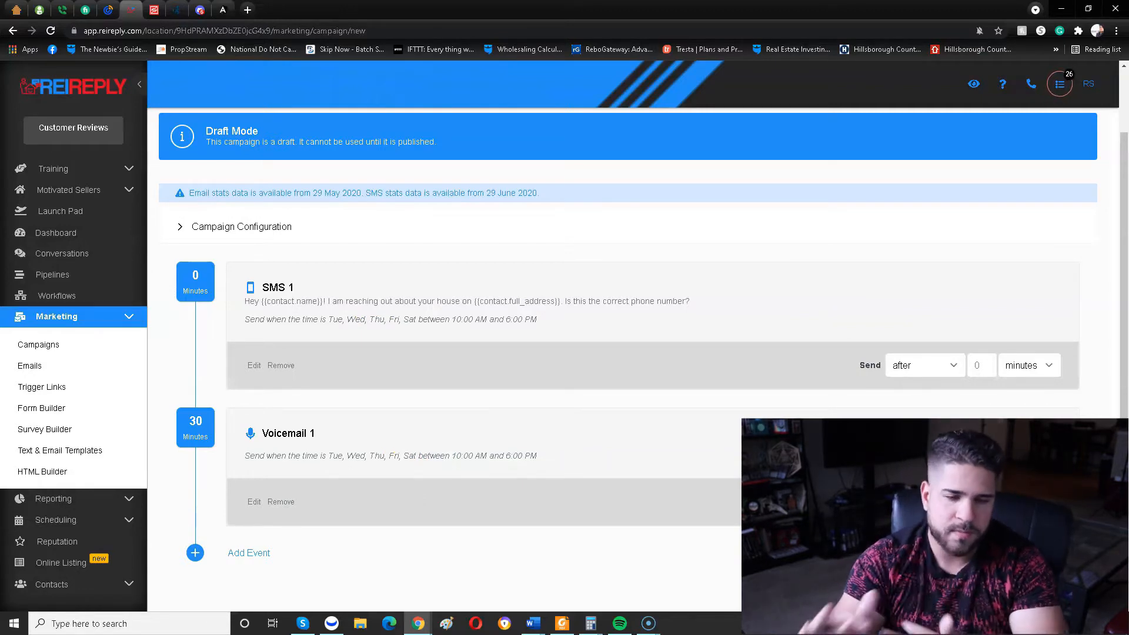
# Add a second SMS event to the campaign and look through its message templates, leaving the template unselected.
pyautogui.click(207, 554)
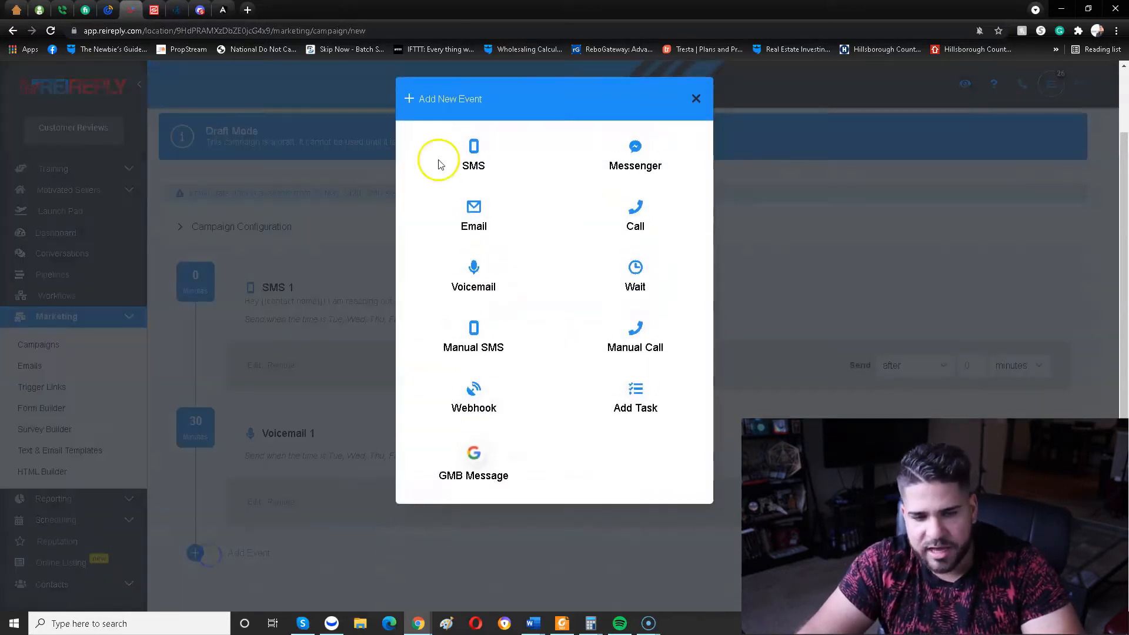
pyautogui.click(476, 150)
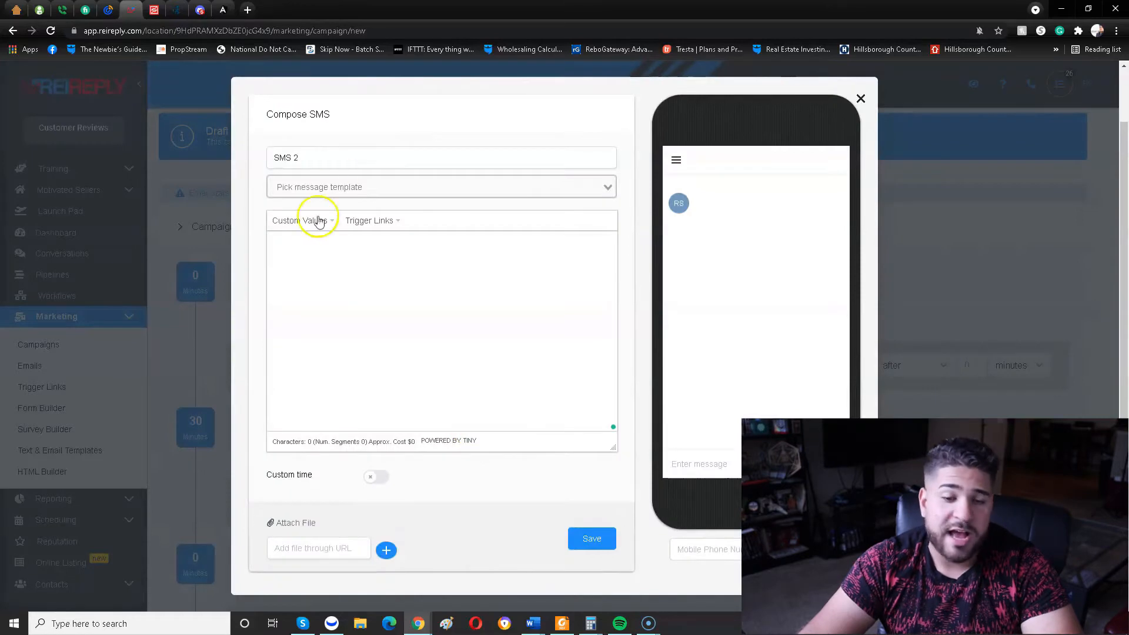
pyautogui.click(336, 160)
pyautogui.click(327, 186)
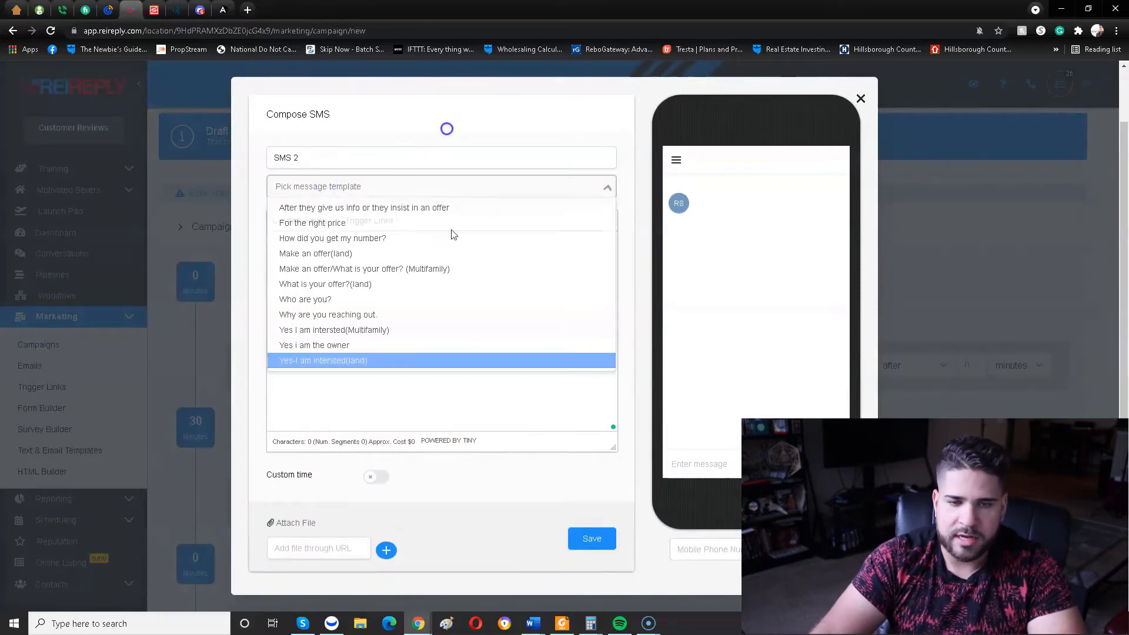
pyautogui.click(326, 244)
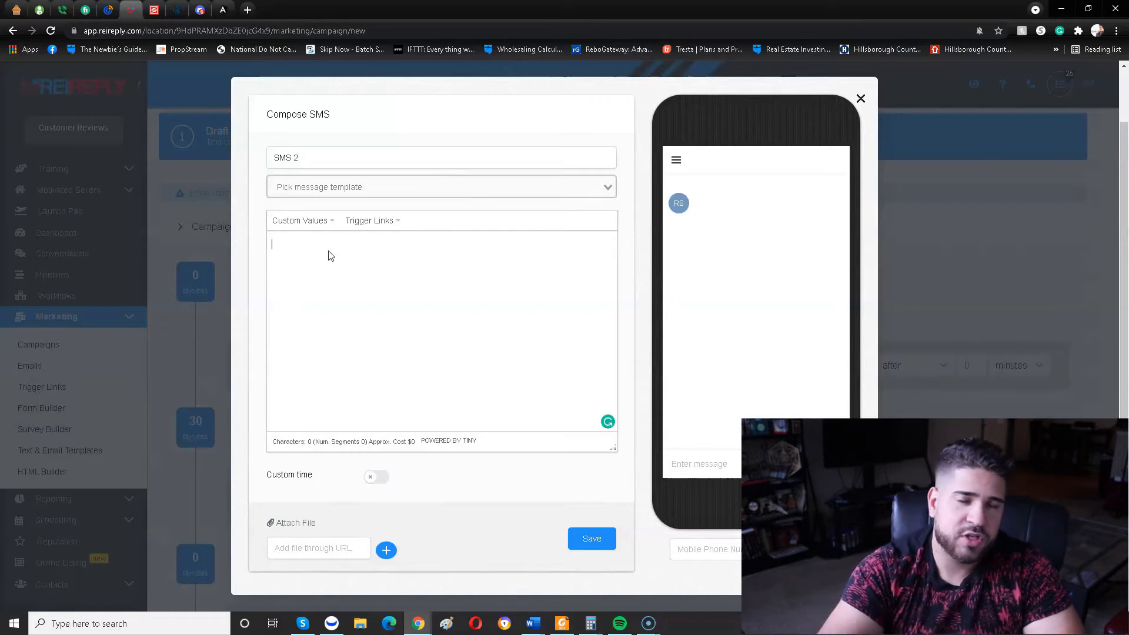
# Begin the SMS 2 message with "Hey I reached out to your yesterday about your property on".
pyautogui.write('"')
pyautogui.press('BackSpace')
pyautogui.write('"Hey')
pyautogui.press('BackSpace')
pyautogui.press('BackSpace')
pyautogui.press('BackSpace')
pyautogui.press('BackSpace')
pyautogui.write('H')
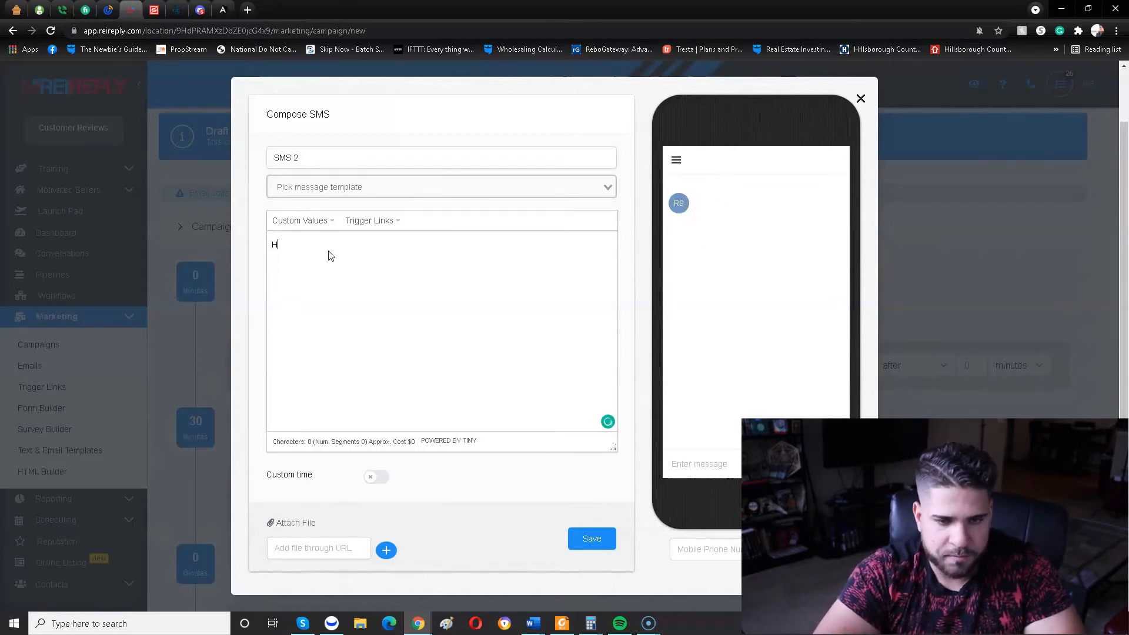
pyautogui.write('ey I reached ou')
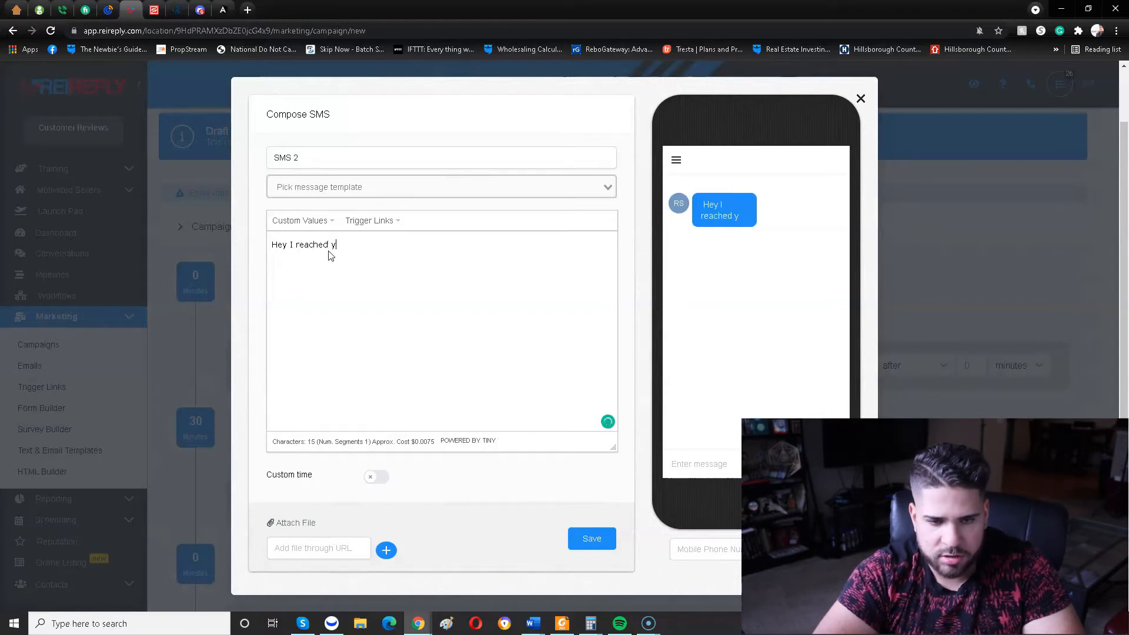
pyautogui.write('t to your yest')
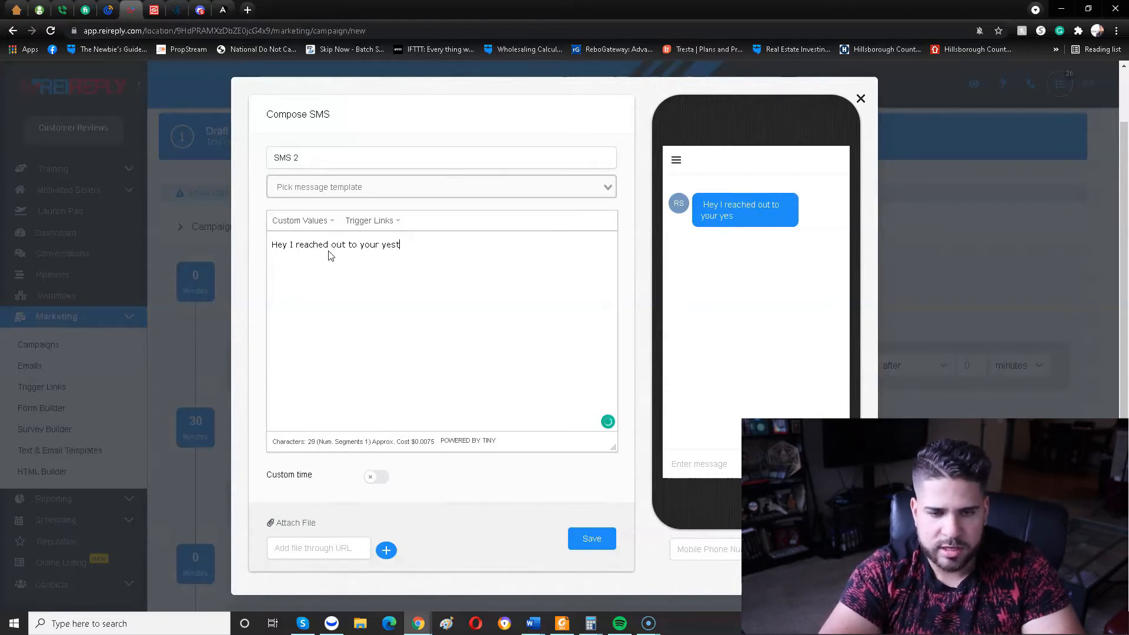
pyautogui.write('erday about your property on')
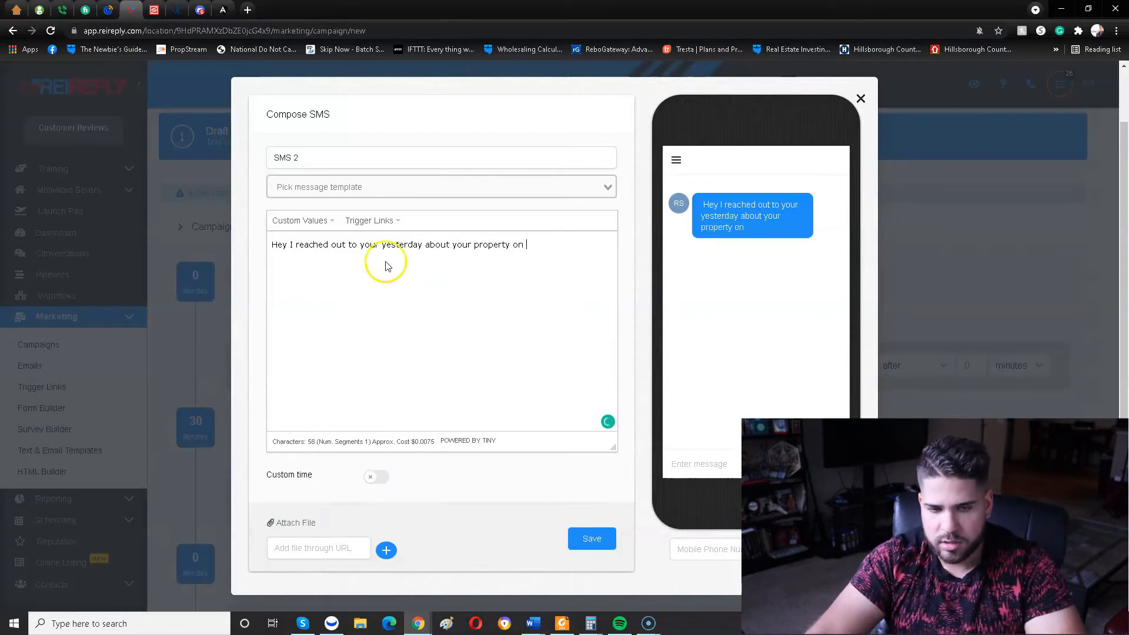
# Insert the contact's Full Address custom value after "property on" and add a period.
pyautogui.click(299, 221)
pyautogui.moveTo(314, 261)
pyautogui.moveTo(320, 242)
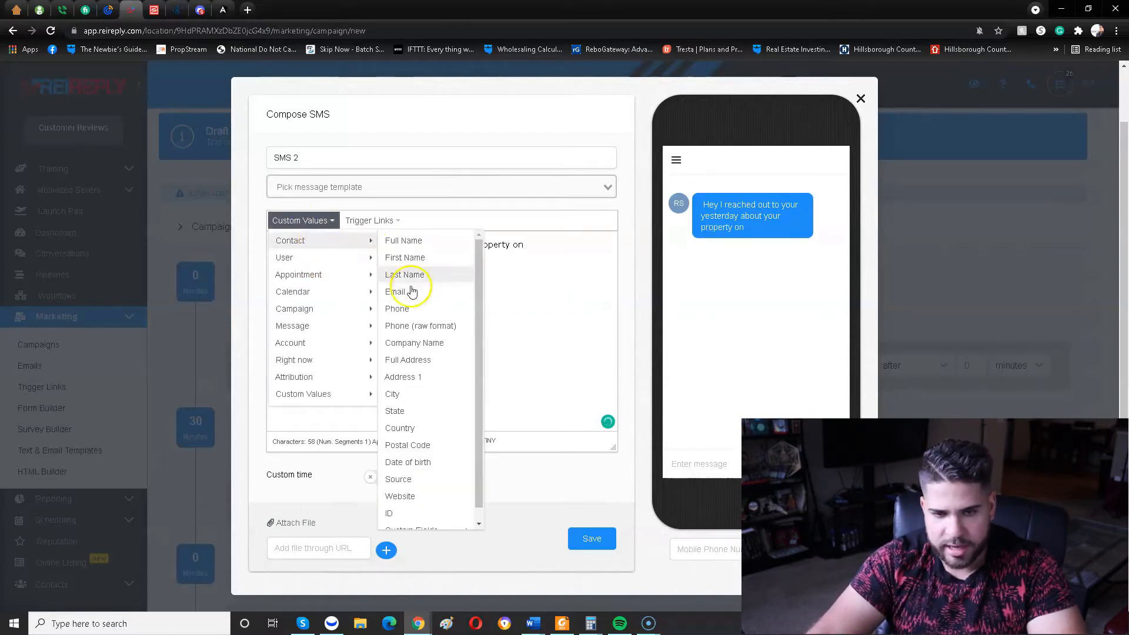
pyautogui.click(427, 365)
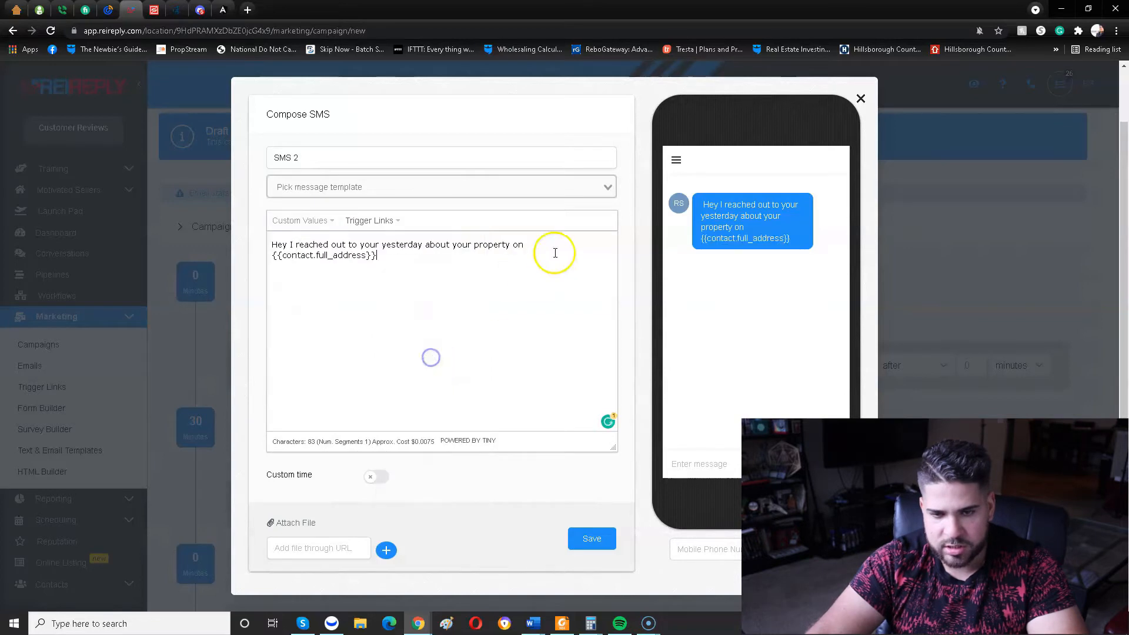
pyautogui.write('. I just wanted to')
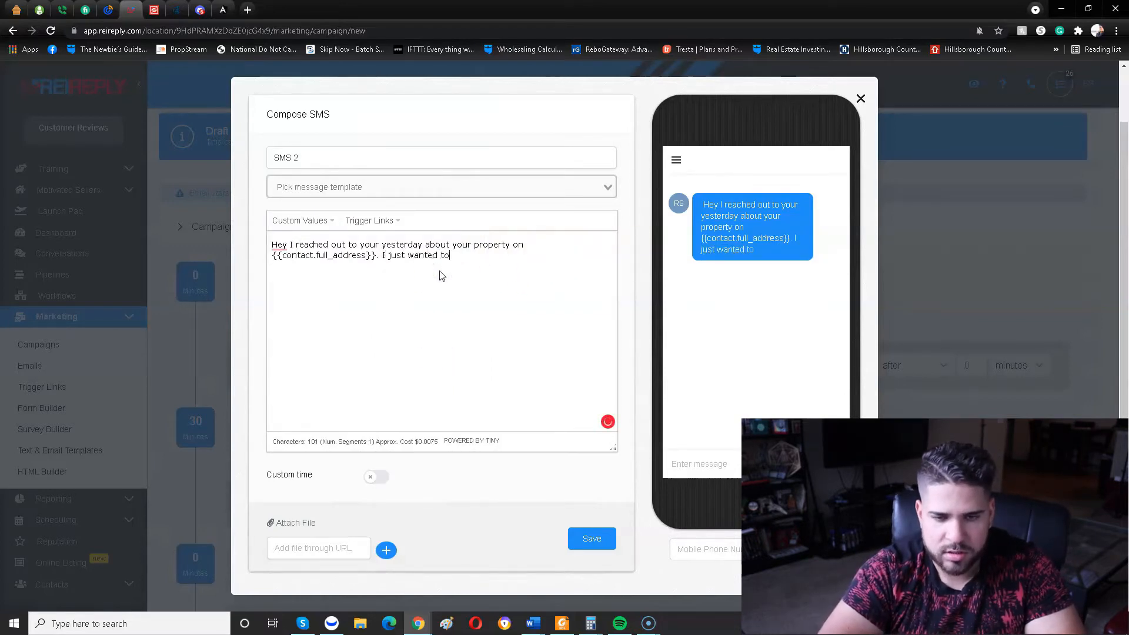
pyautogui.write(' see if you might be')
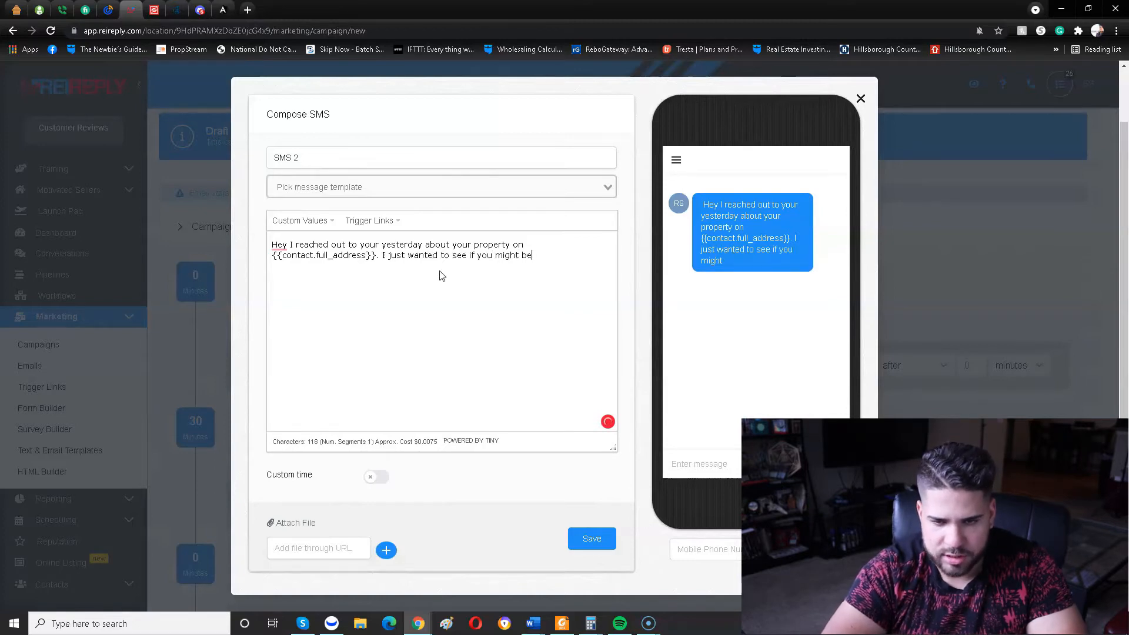
pyautogui.write(' interested in getting an offer on that property?')
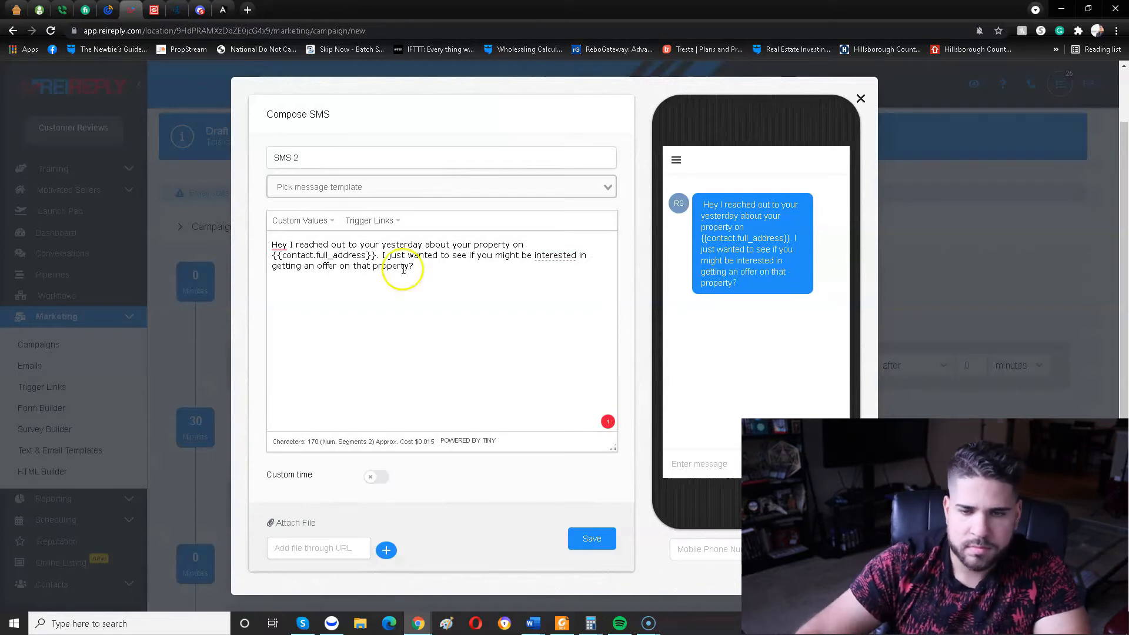
# Apply the grammar suggestion that adds a comma after "Hey" in the SMS 2 message.
pyautogui.click(277, 245)
pyautogui.click(286, 268)
pyautogui.click(461, 271)
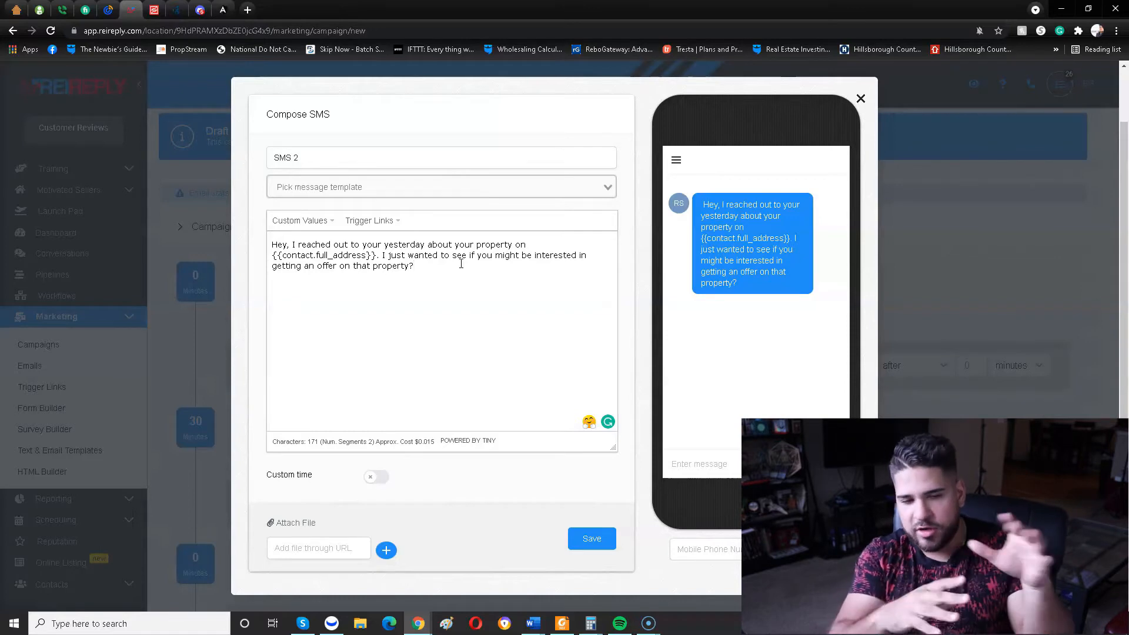
# Turn on custom time for SMS 2 and exclude Monday and Sunday from its sending days.
pyautogui.scroll(-2, 512, 521)
pyautogui.click(376, 477)
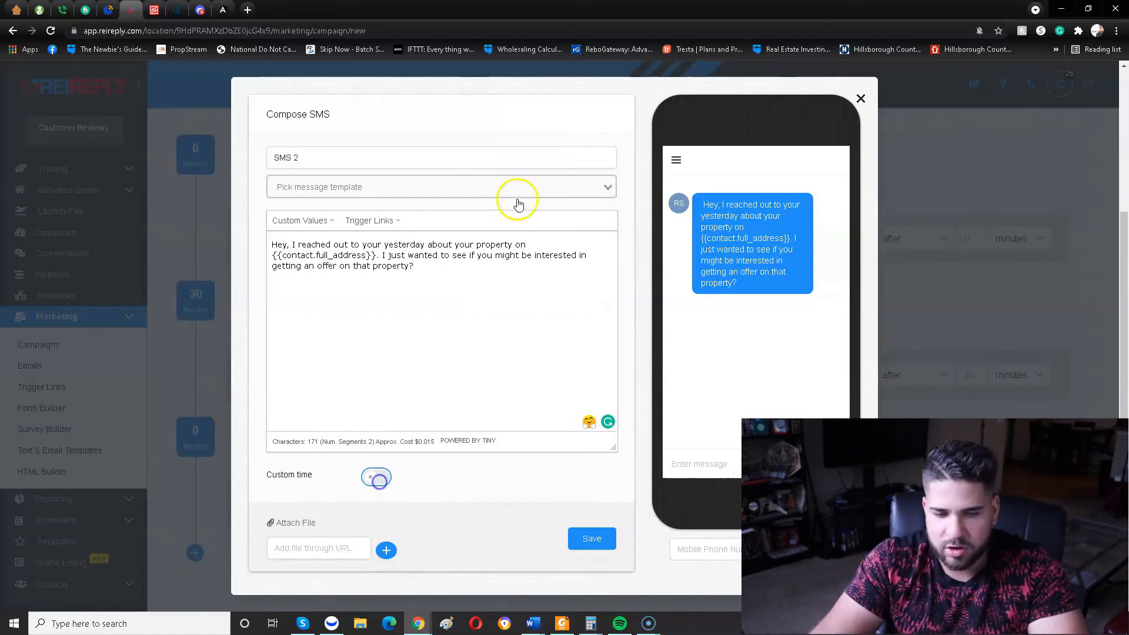
pyautogui.click(396, 413)
pyautogui.click(574, 411)
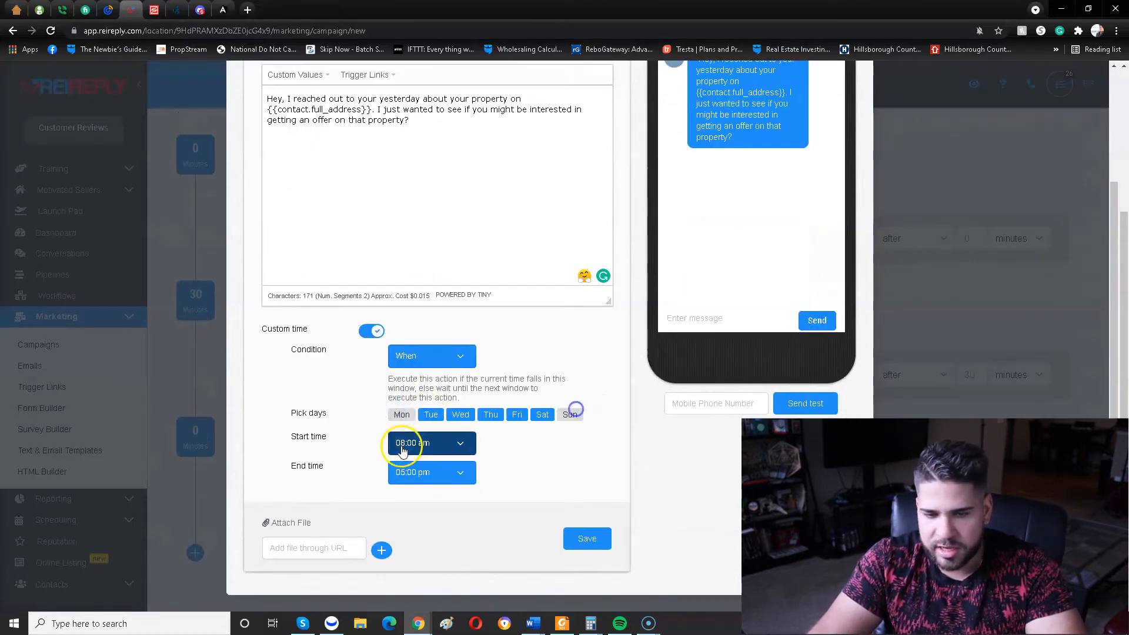
# Set the SMS 2 start time to 10:00 am and its end time to 06:00 pm.
pyautogui.click(403, 448)
pyautogui.click(424, 403)
pyautogui.click(438, 475)
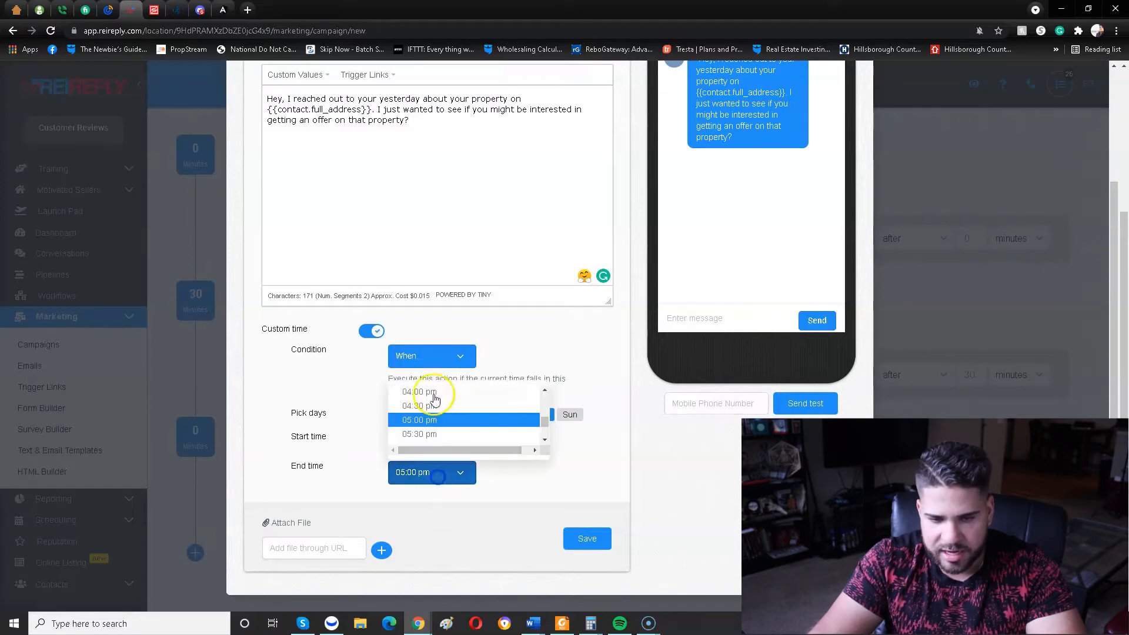
pyautogui.scroll(-2, 435, 399)
pyautogui.click(437, 392)
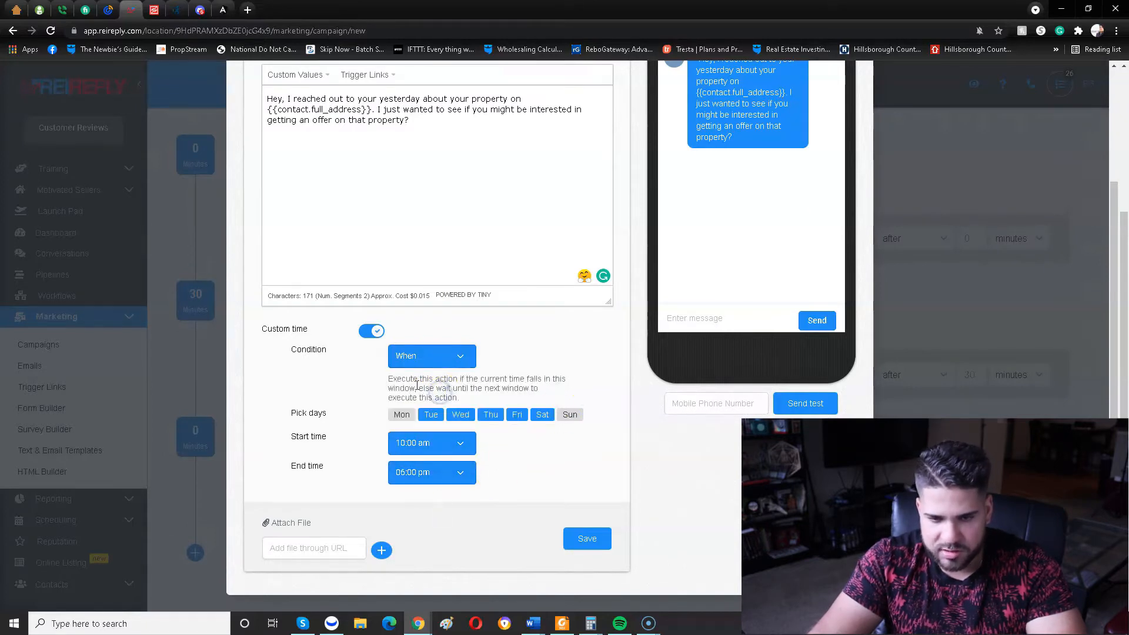
# Save the SMS 2 event and set its sending delay to 24 hours.
pyautogui.scroll(3, 399, 379)
pyautogui.scroll(-3, 449, 358)
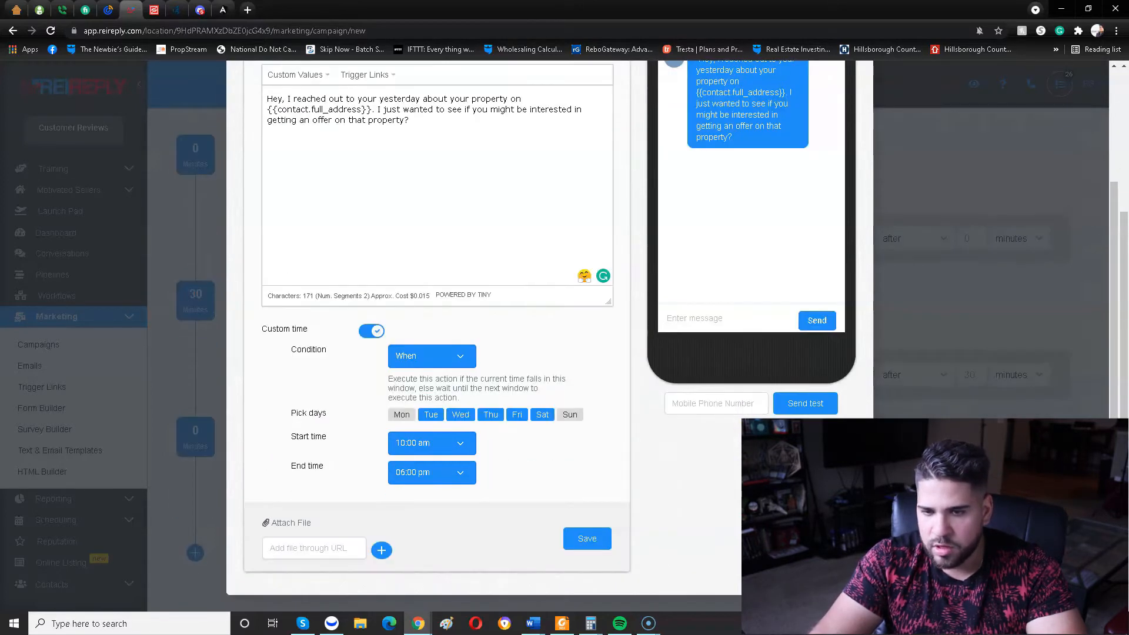
pyautogui.click(588, 539)
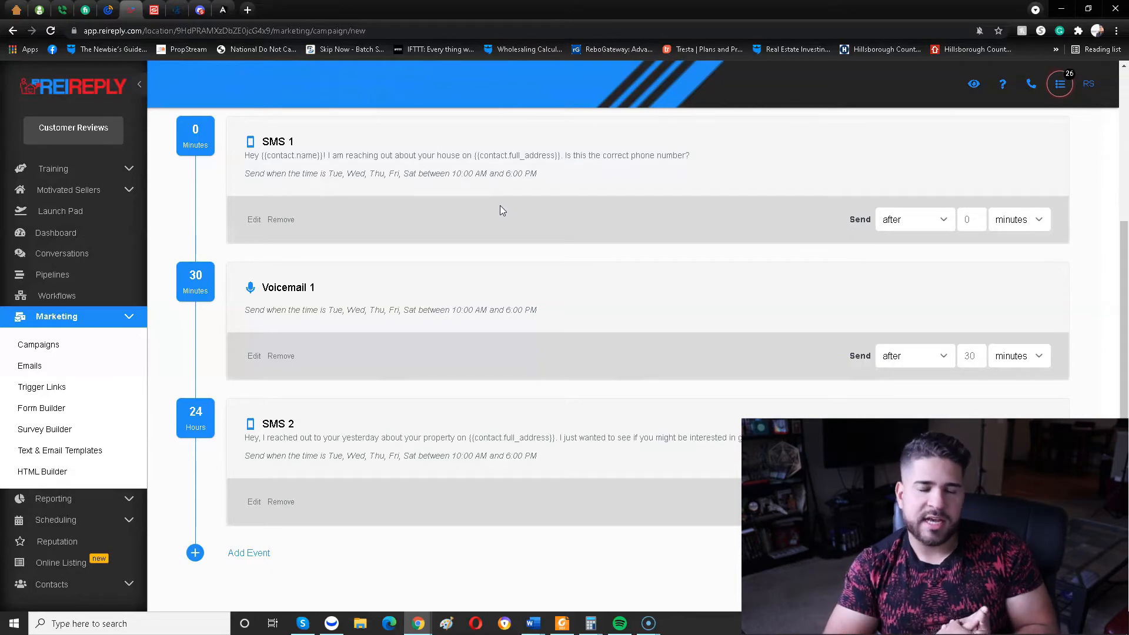
# Add another SMS event at the end of the campaign and begin its message with "Hey I".
pyautogui.click(214, 553)
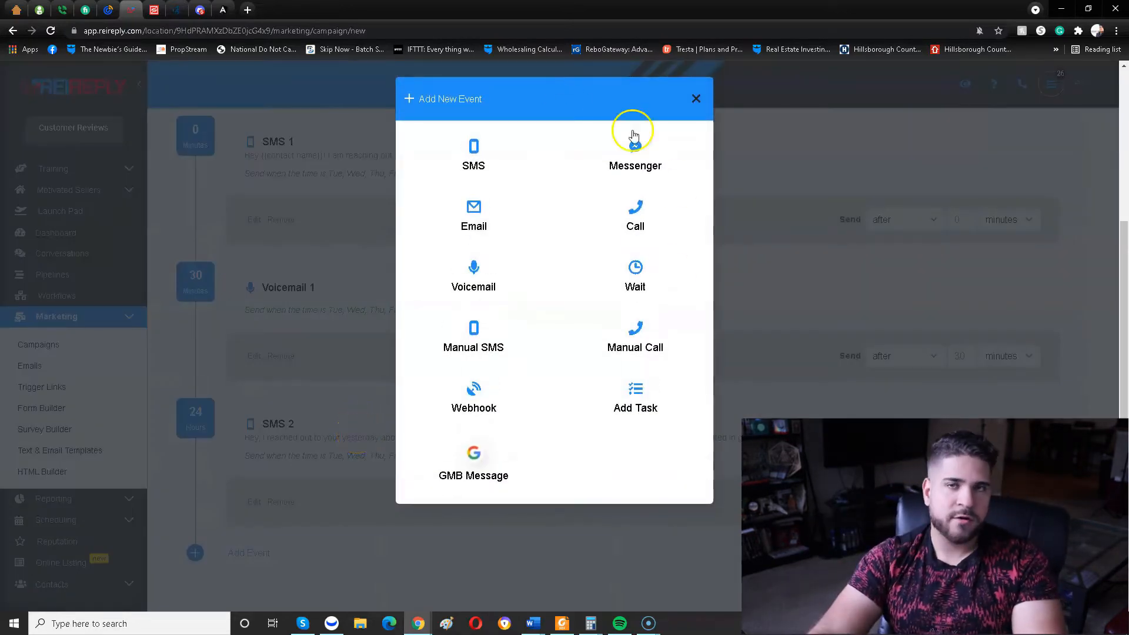
pyautogui.click(415, 148)
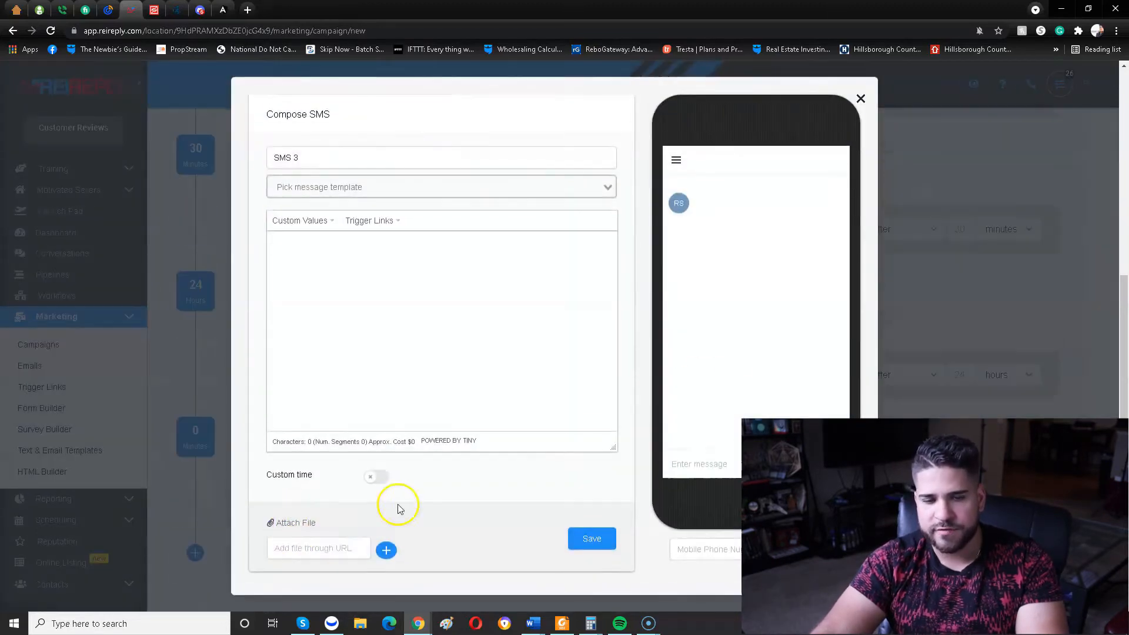
pyautogui.click(374, 181)
pyautogui.click(390, 153)
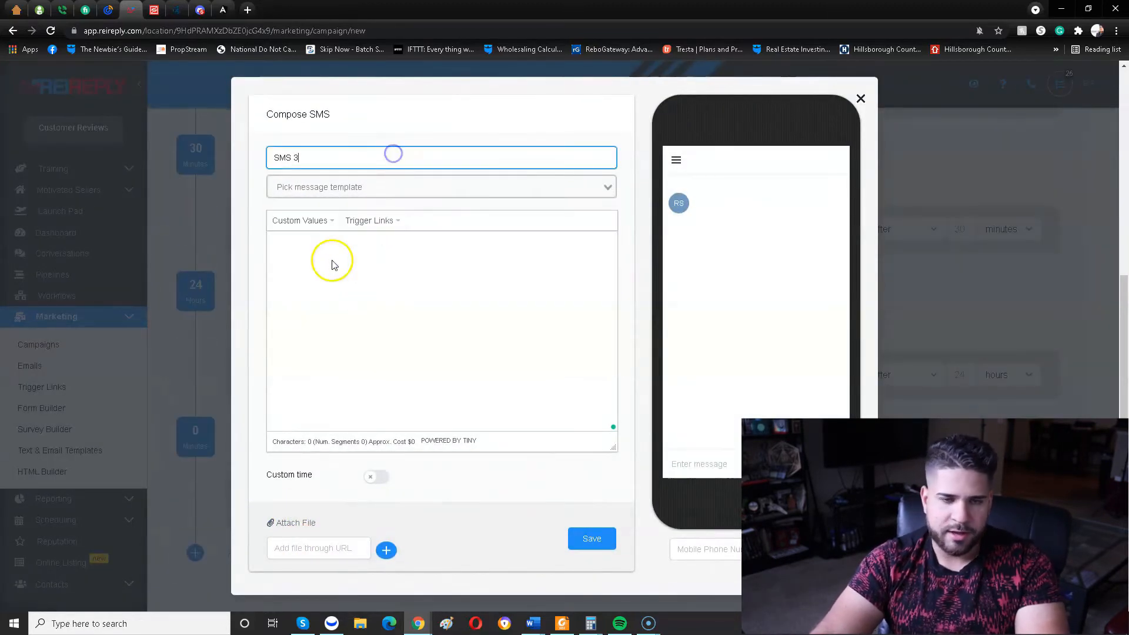
pyautogui.click(330, 262)
pyautogui.write('Hey I am sorry for')
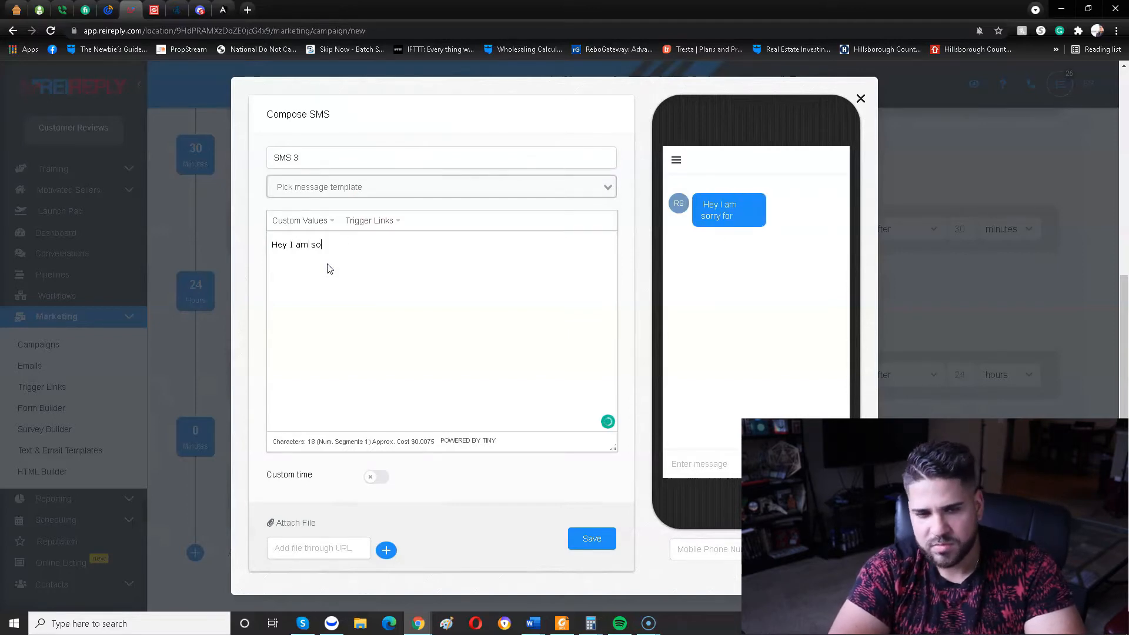
pyautogui.press('BackSpace')
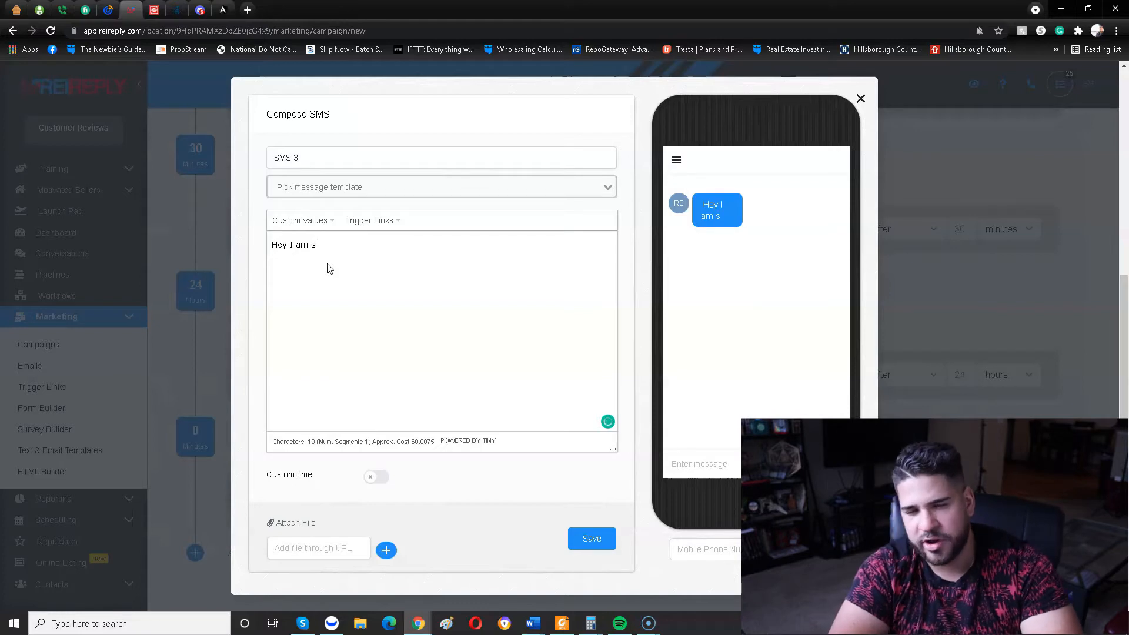
pyautogui.press('BackSpace')
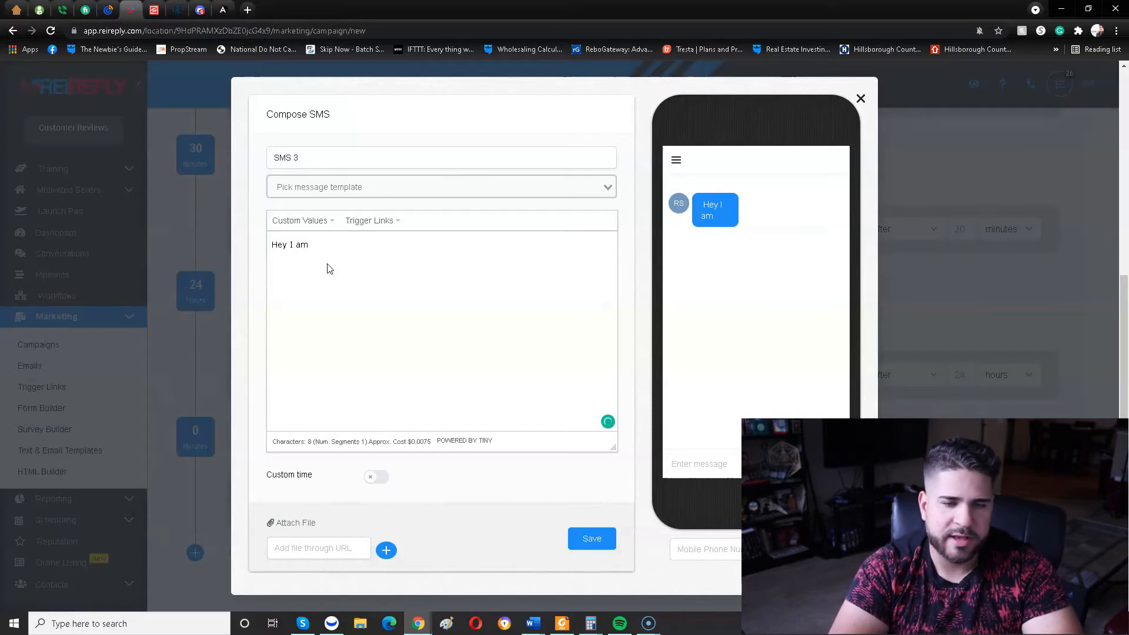
pyautogui.press('BackSpace')
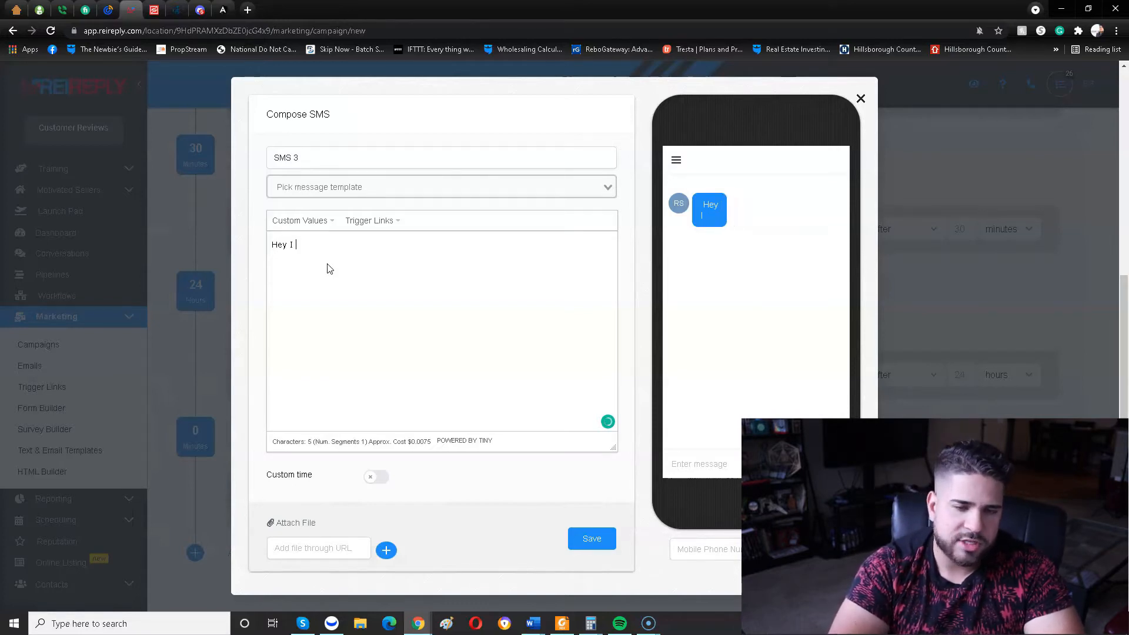
# Continue the SMS 3 message with "just wanted to follow up one final time and see if you might be interested in".
pyautogui.write('t wanted to')
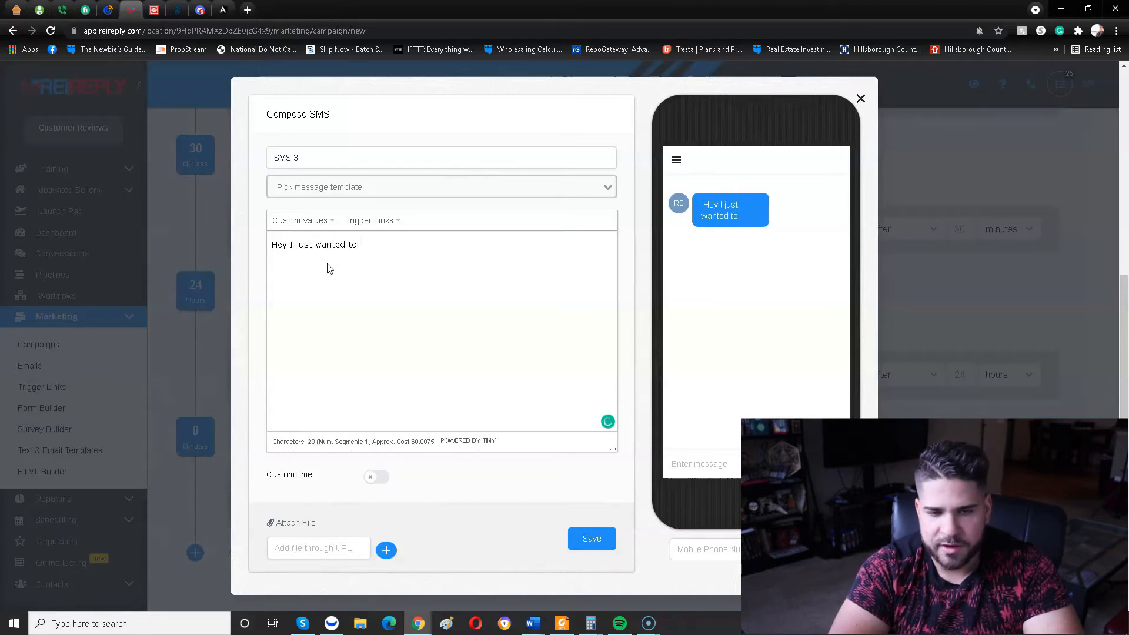
pyautogui.write(' follow up on')
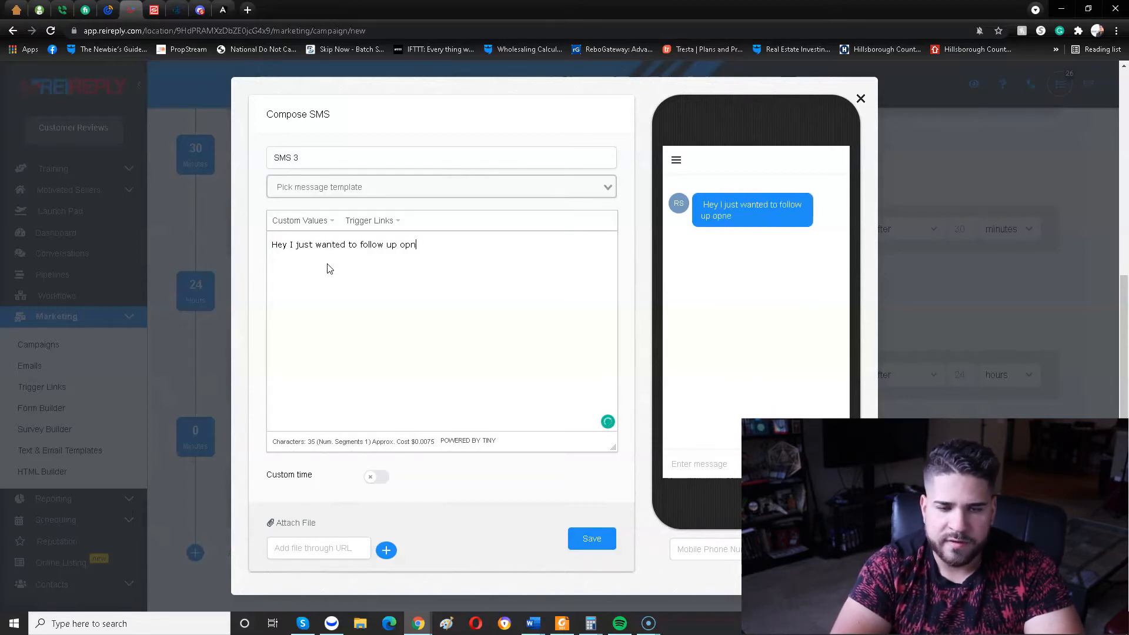
pyautogui.write('e final time an')
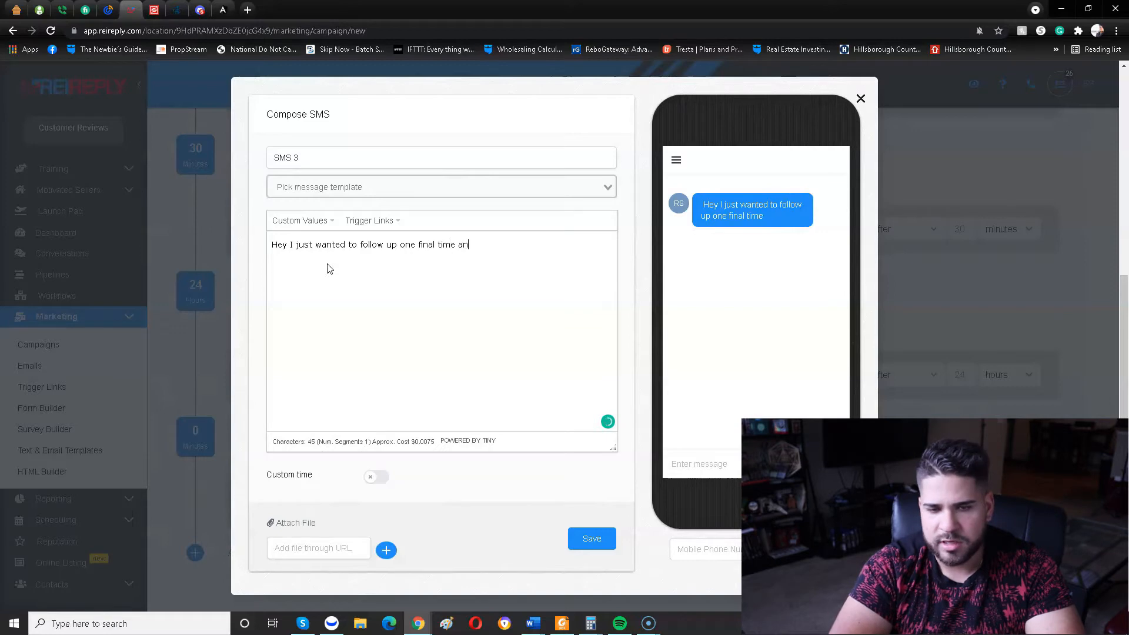
pyautogui.write('d see if you might')
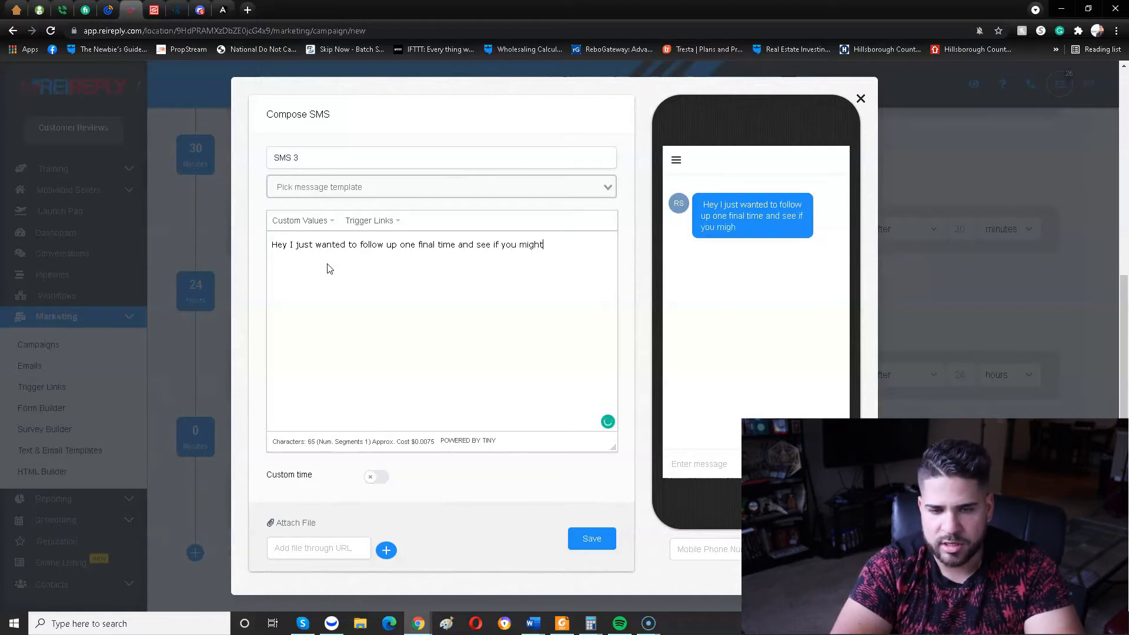
pyautogui.write(' be interest')
pyautogui.press('BackSpace')
pyautogui.press('BackSpace')
pyautogui.write('ested insellin')
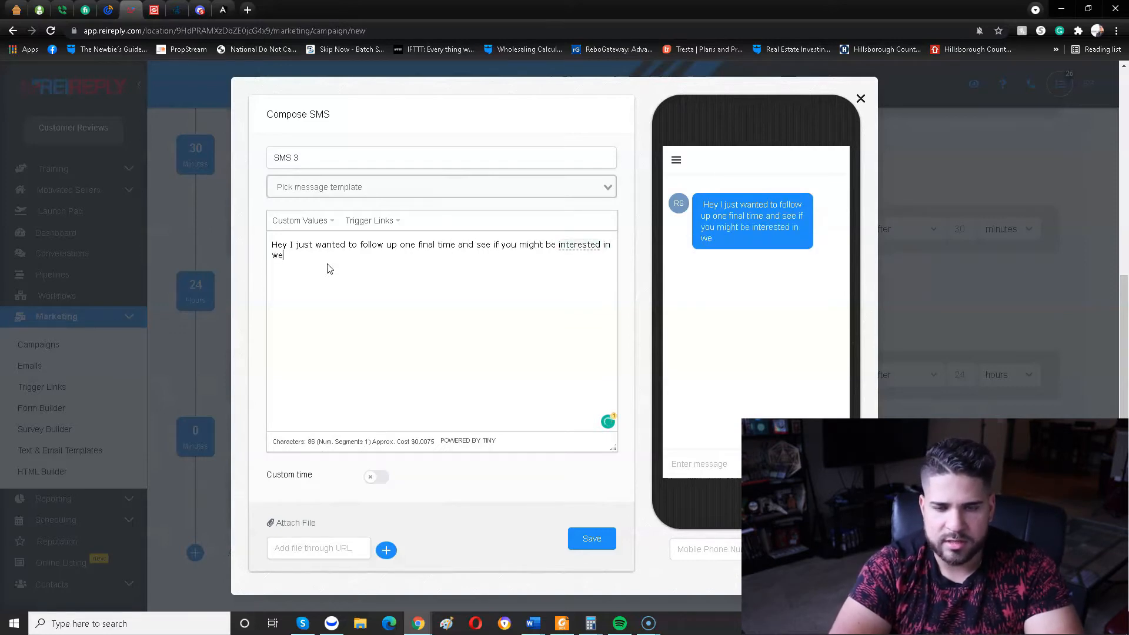
# Continue the SMS 3 message with "selling your vacant house in", followed by the contact's City custom value and a period.
pyautogui.press('BackSpace')
pyautogui.write('sellign your vacant ')
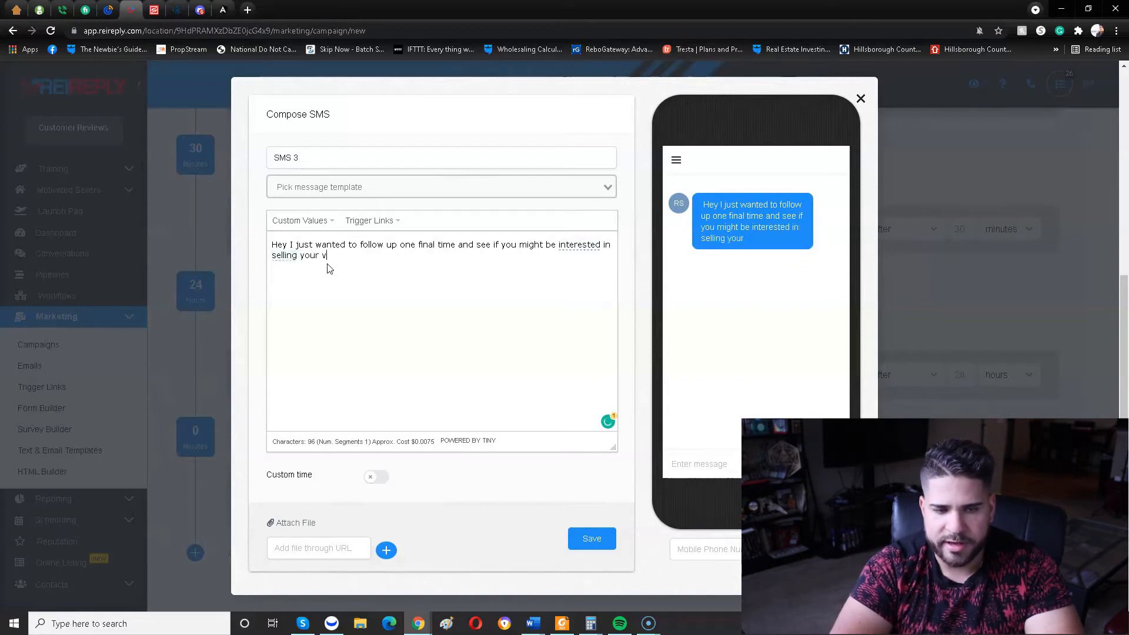
pyautogui.write('house in')
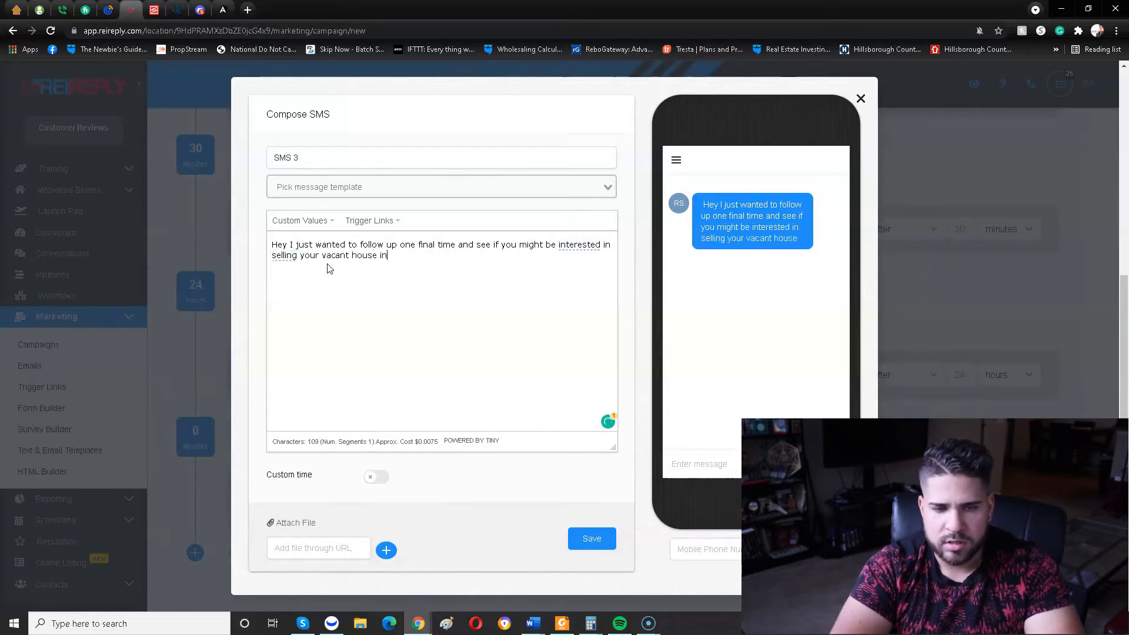
pyautogui.click(315, 221)
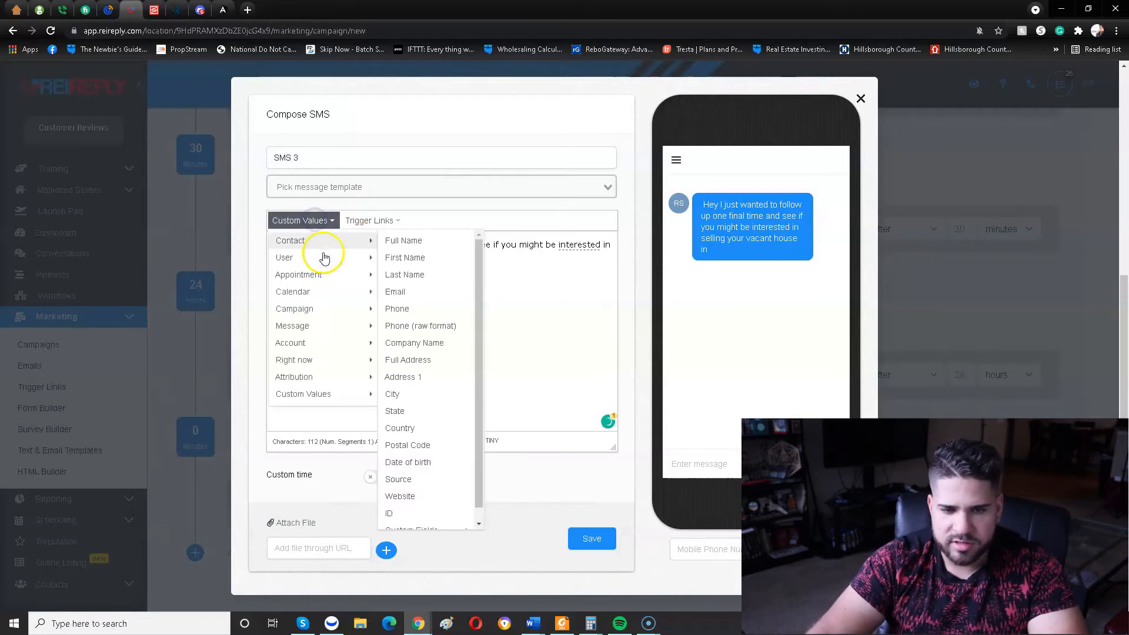
pyautogui.moveTo(325, 258)
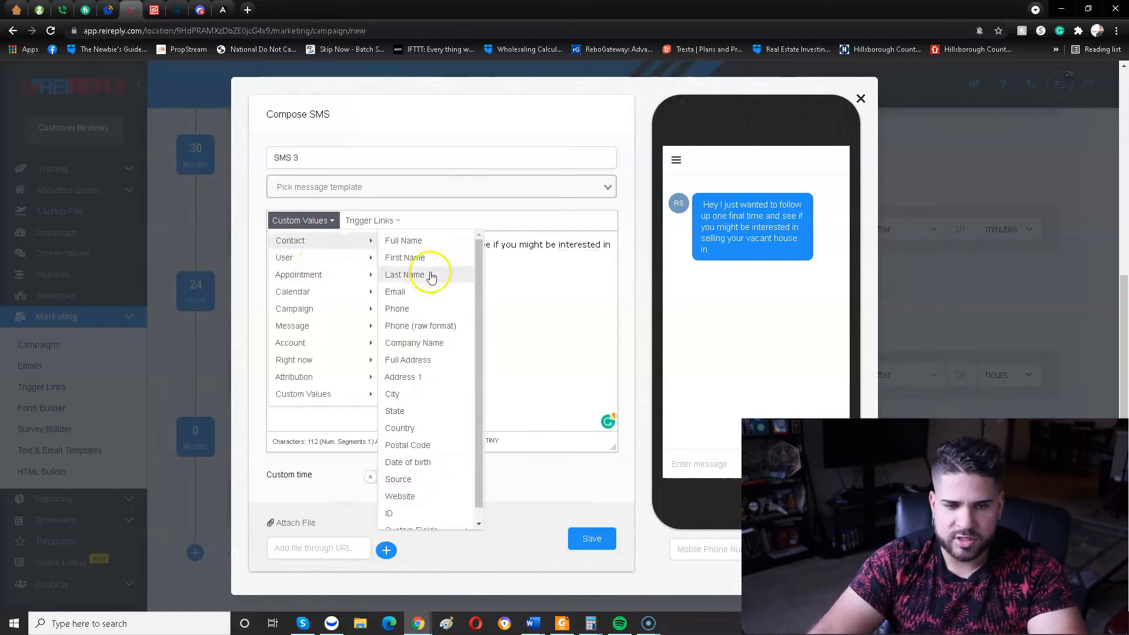
pyautogui.click(416, 394)
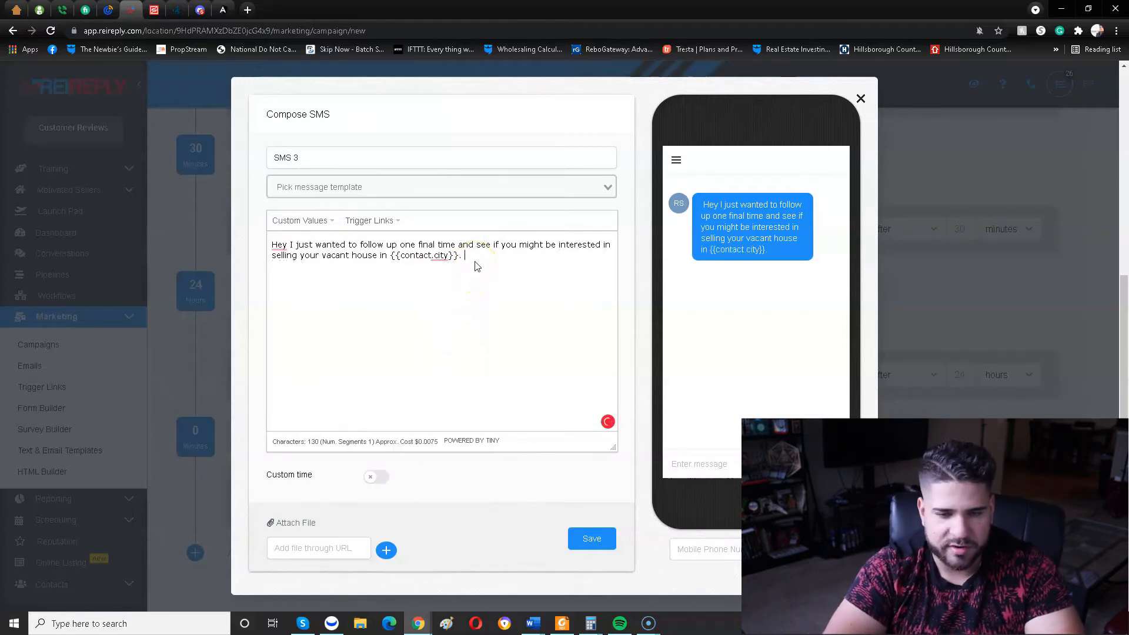
# Remove "vacant" from the SMS 3 message and end it with "I am a cash buyer just looking to buy around that area.".
pyautogui.doubleClick(329, 256)
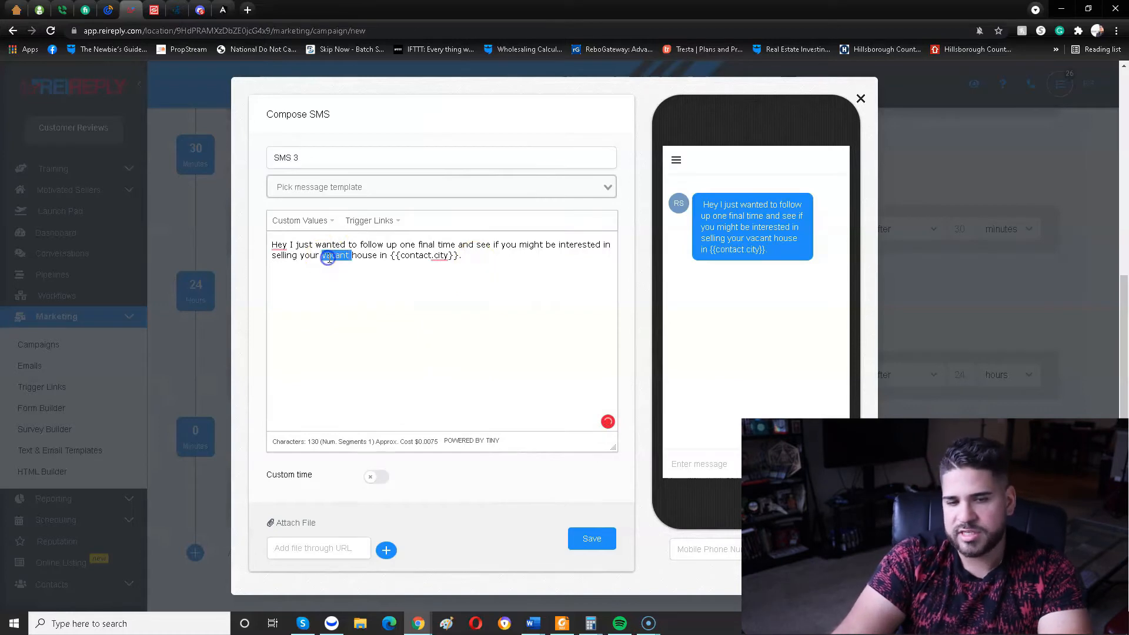
pyautogui.press('BackSpace')
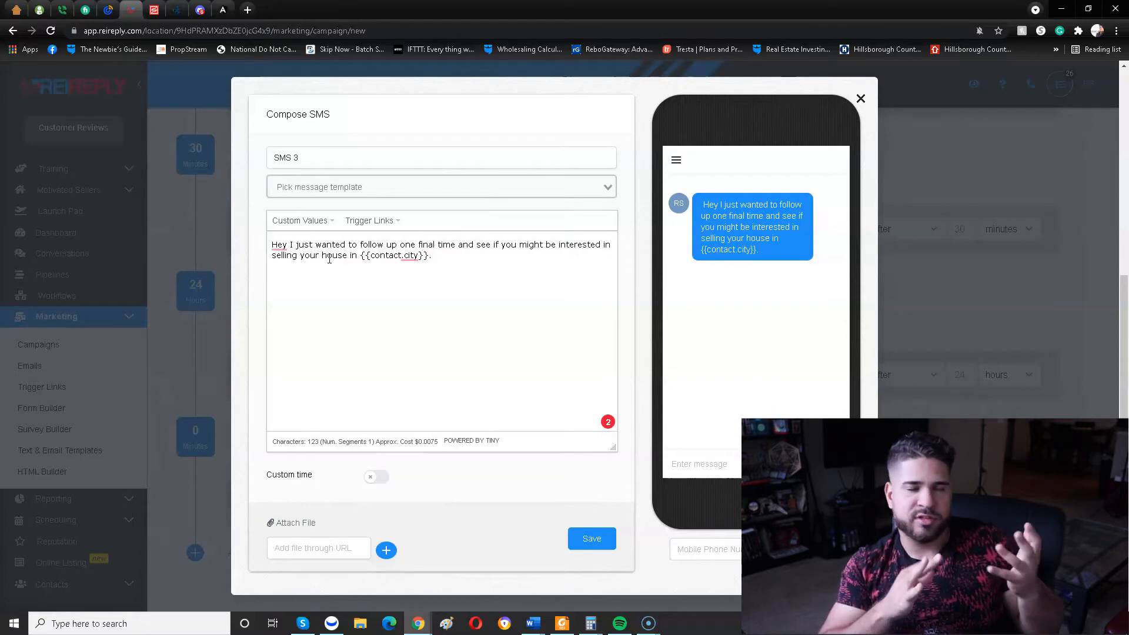
pyautogui.click(453, 260)
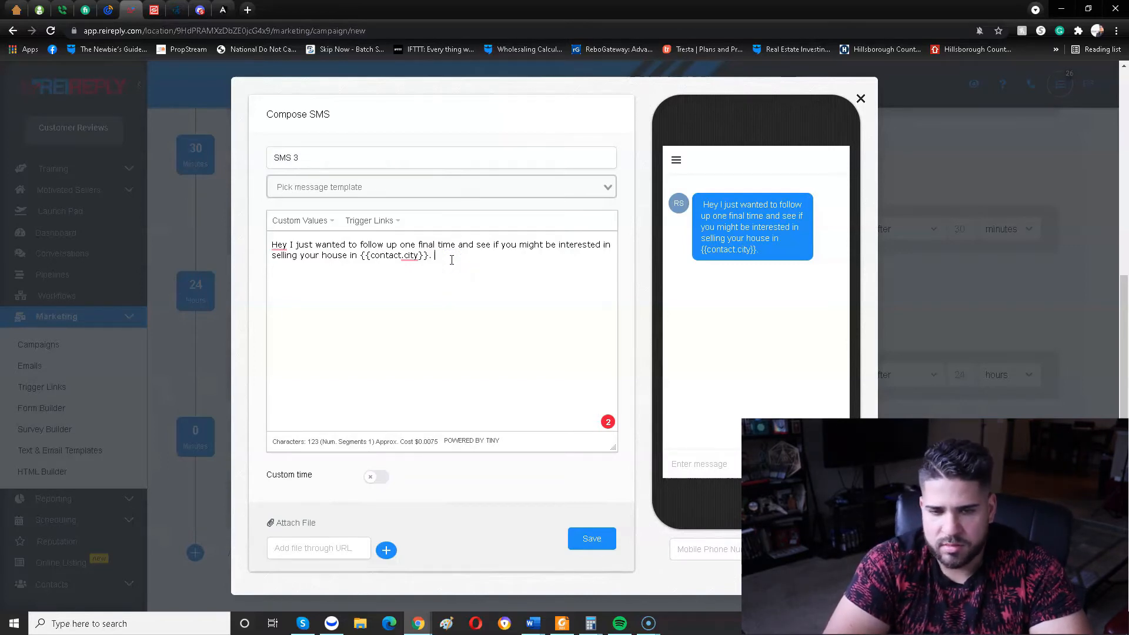
pyautogui.write('I am a ca')
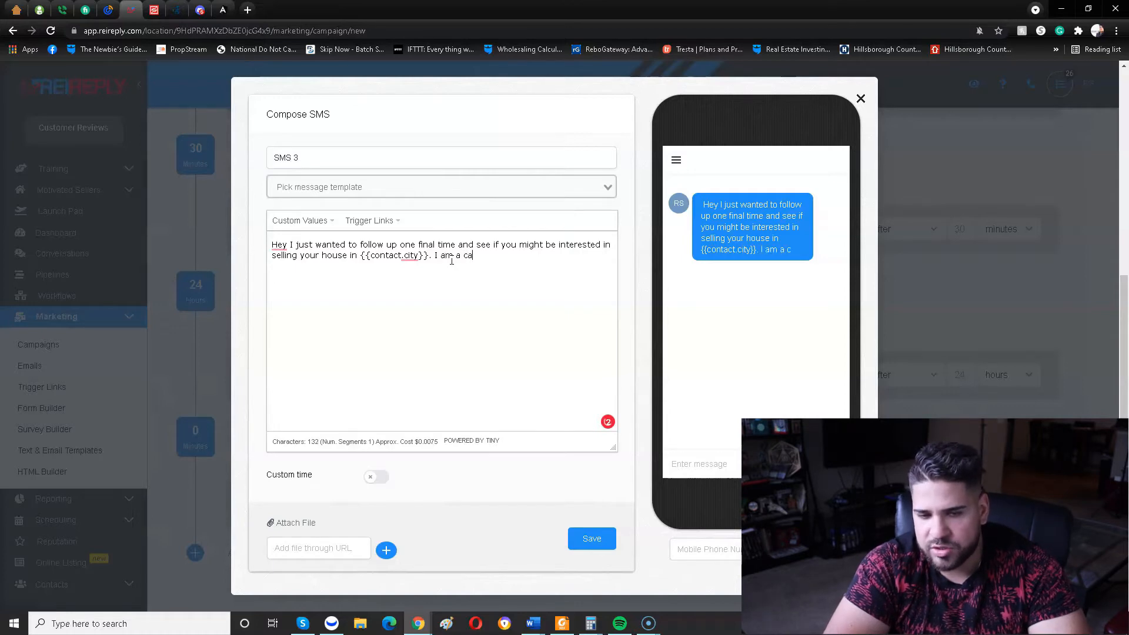
pyautogui.write('sh ')
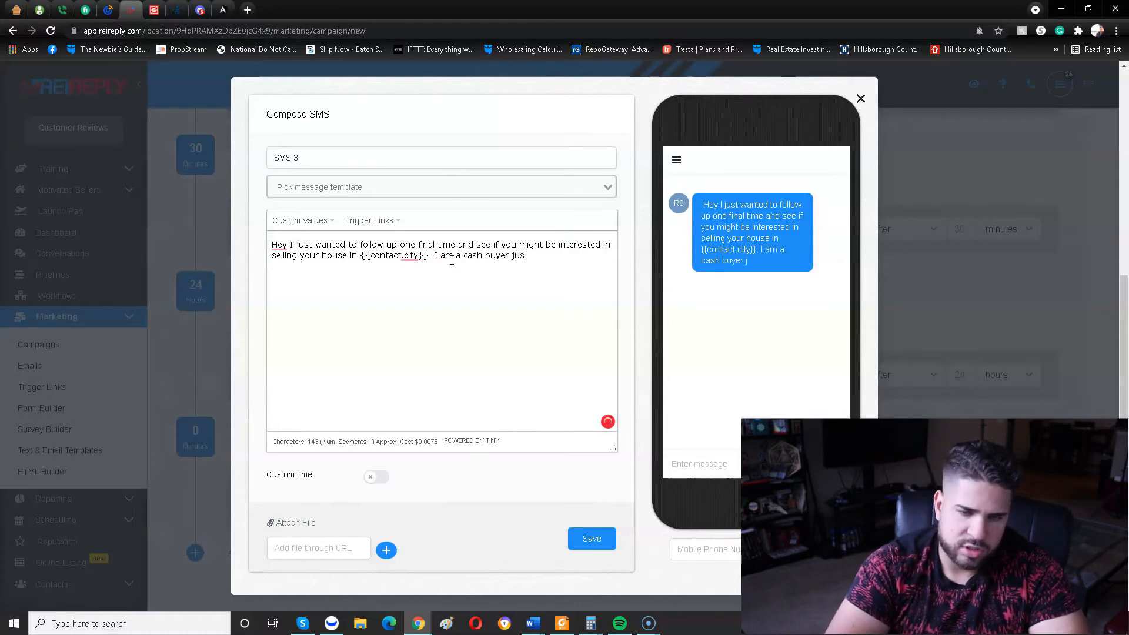
pyautogui.write('buy')
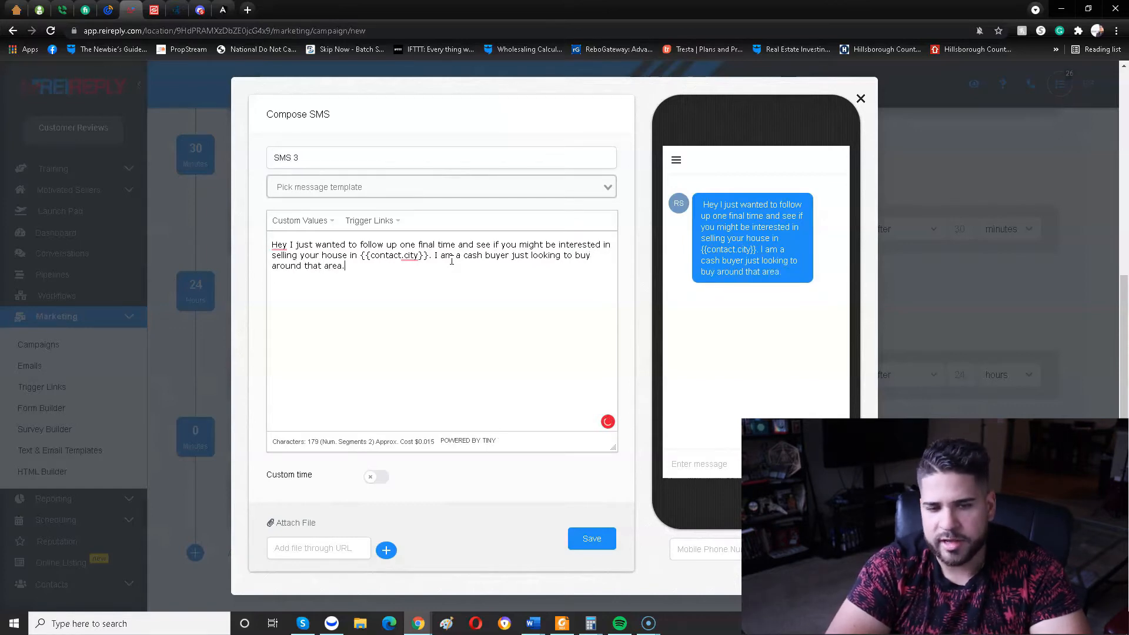
# Turn on custom time for SMS 3 and exclude Monday and Sunday from its sending days.
pyautogui.click(374, 477)
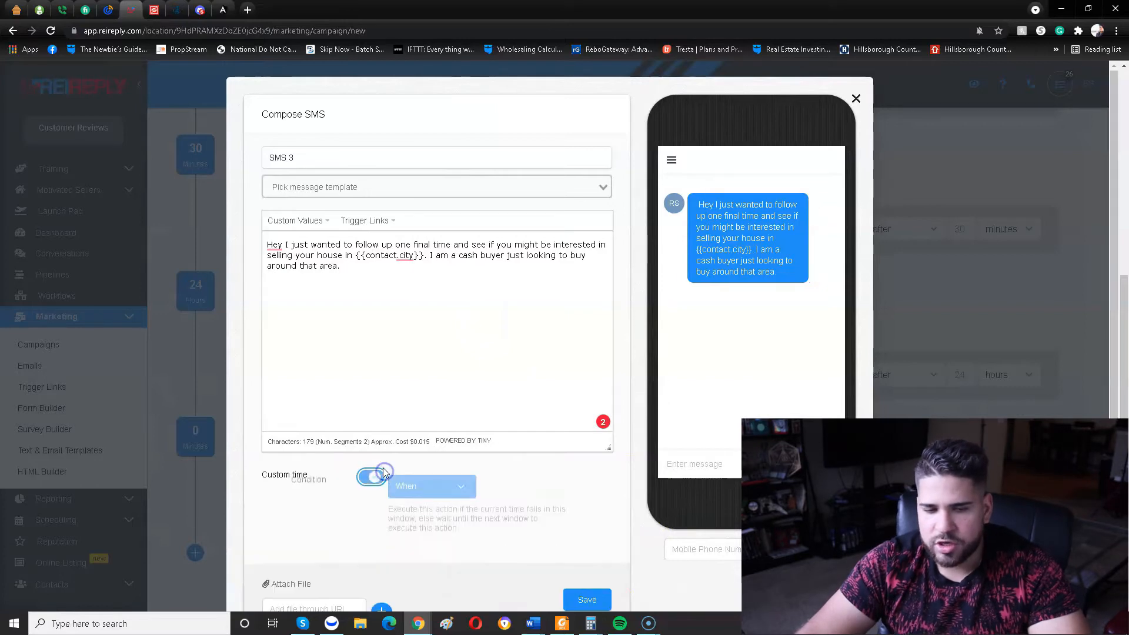
pyautogui.scroll(-3, 469, 360)
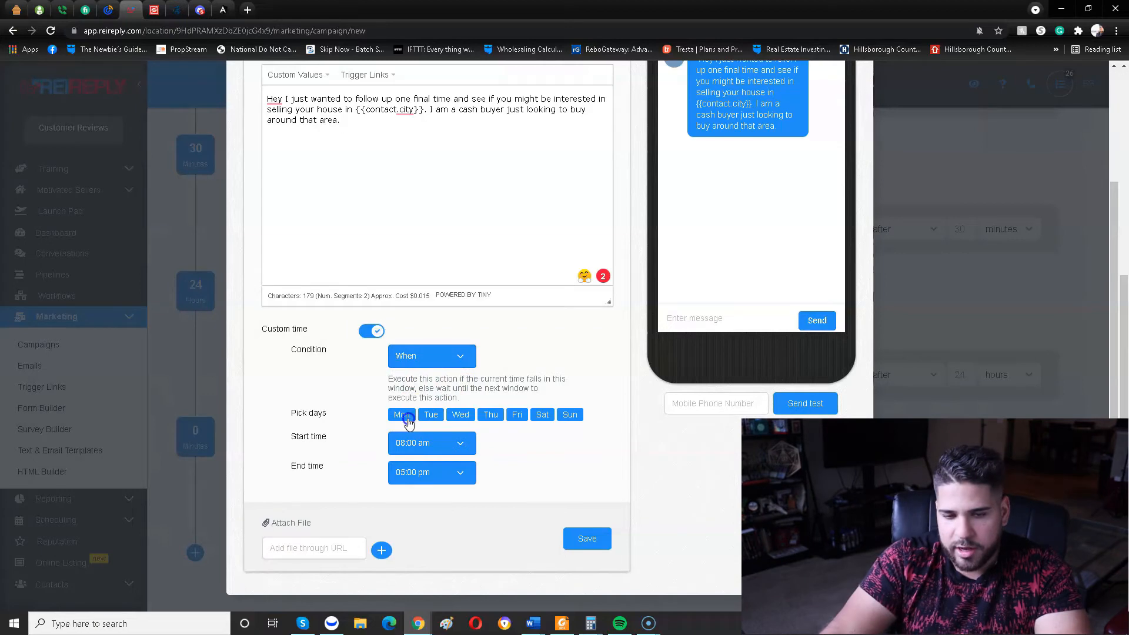
# Set the SMS 3 start time to 10:00 am and its end time to 06:00 pm.
pyautogui.click(406, 445)
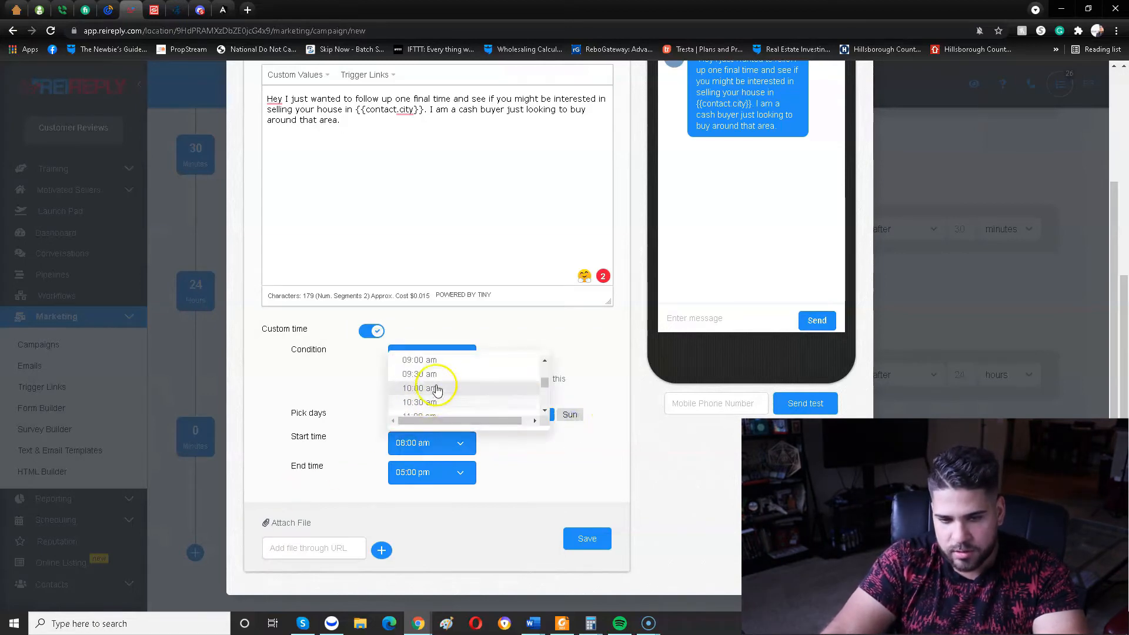
pyautogui.click(427, 391)
pyautogui.click(434, 474)
pyautogui.scroll(-2, 452, 420)
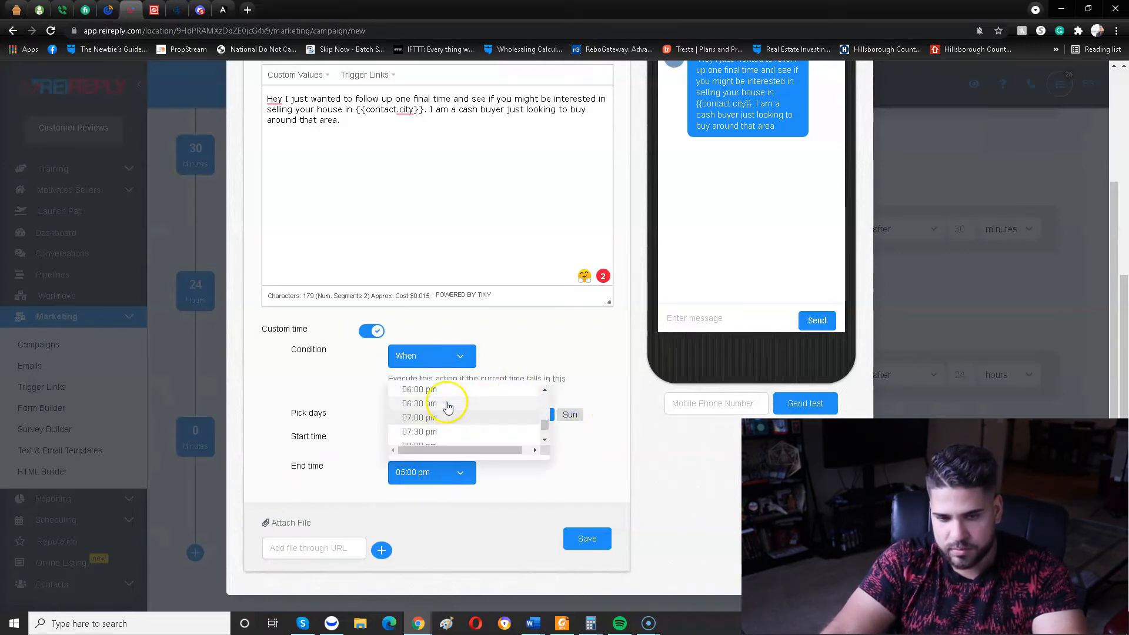
pyautogui.click(449, 390)
# Save the SMS 3 event and set its sending delay to 24 hours.
pyautogui.click(587, 539)
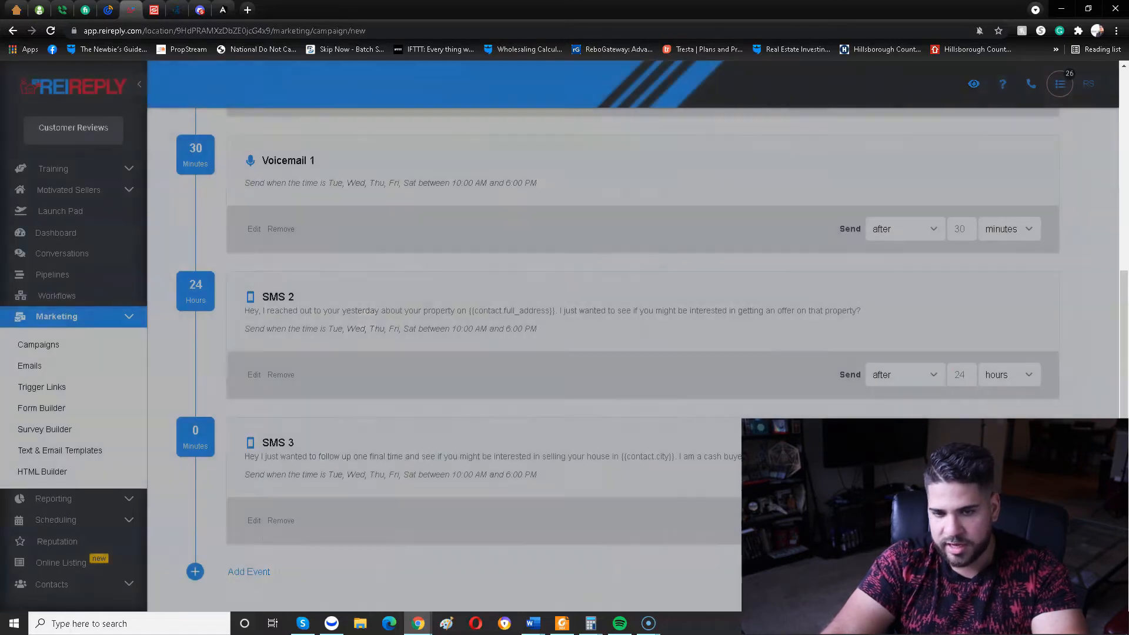
pyautogui.scroll(2, 319, 287)
pyautogui.scroll(-2, 319, 286)
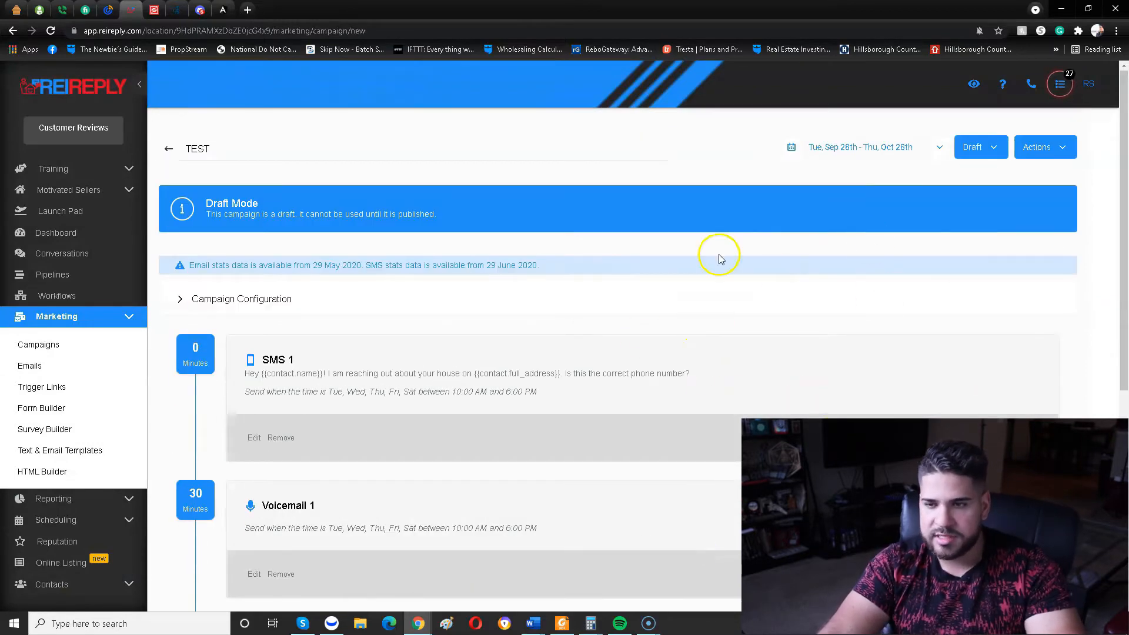
# Look through the campaign's sequence of events and the event types that can be added to it.
pyautogui.scroll(-4, 414, 277)
pyautogui.scroll(-2, 365, 494)
pyautogui.scroll(6, 306, 525)
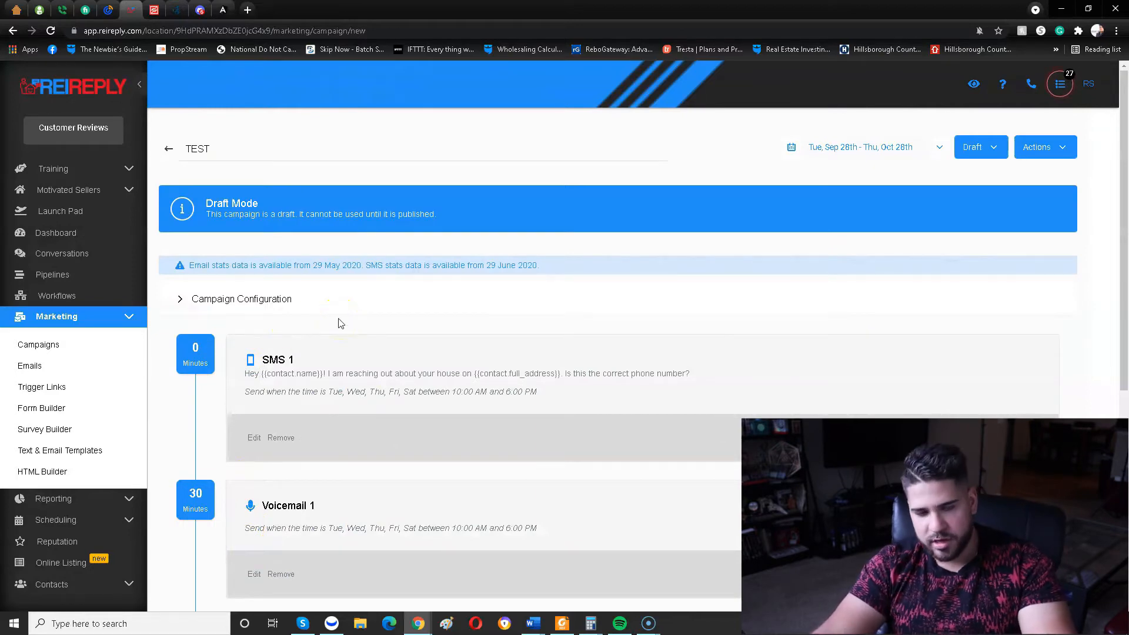
pyautogui.scroll(-5, 340, 323)
pyautogui.click(193, 550)
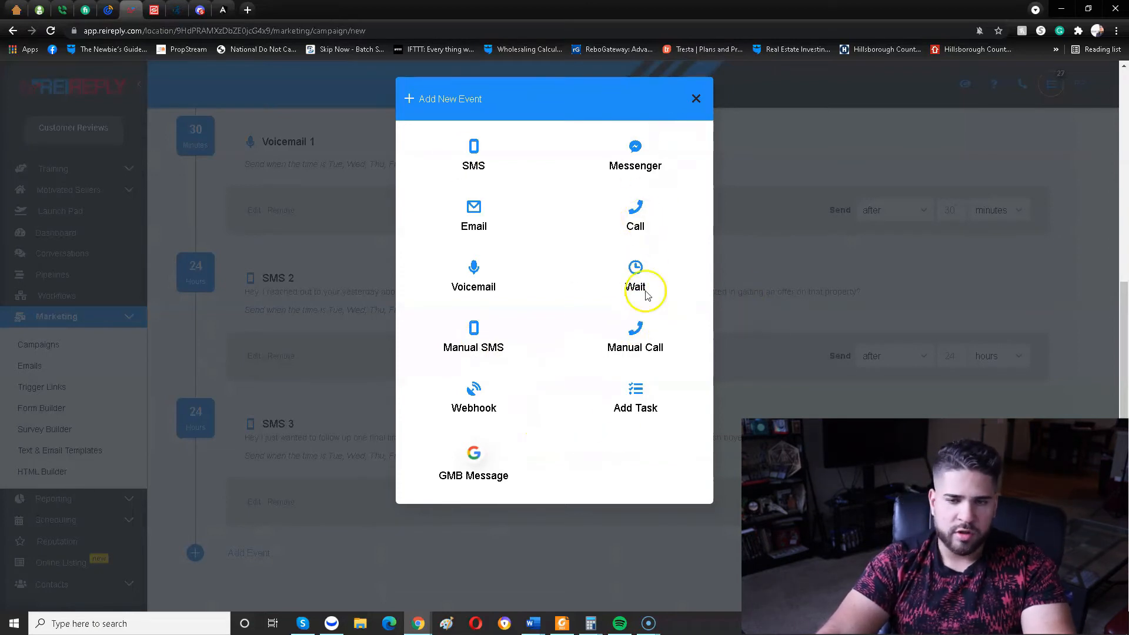
pyautogui.click(903, 262)
# Change the TEST campaign from draft to published and find it in the Multifamily homes folder of the campaign list.
pyautogui.scroll(5, 428, 139)
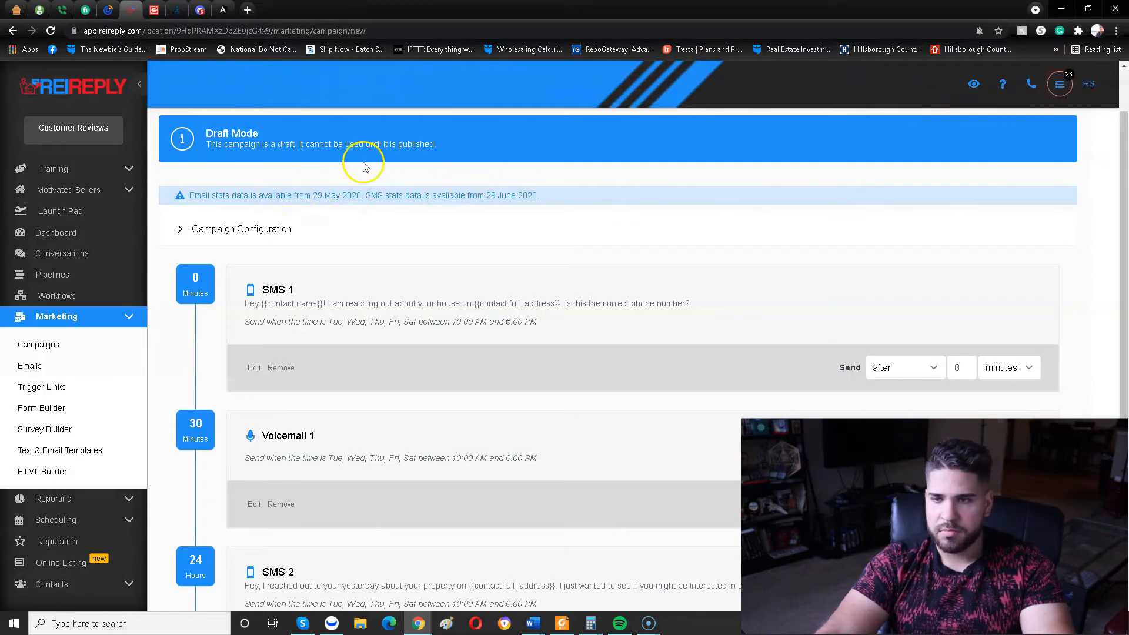
pyautogui.scroll(1, 365, 166)
pyautogui.click(999, 154)
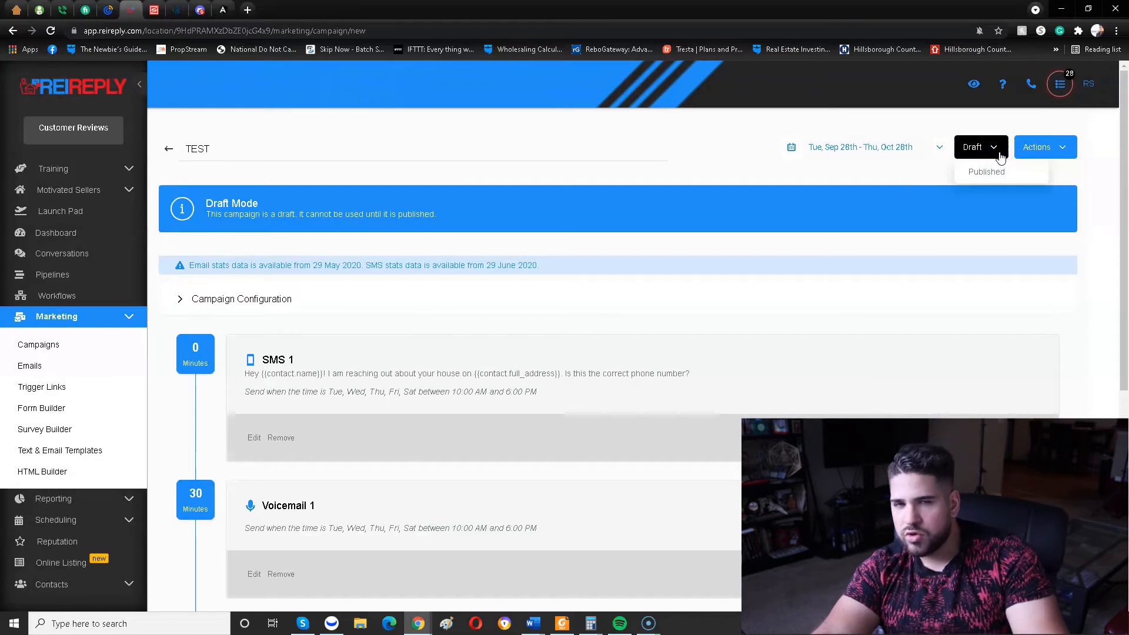
pyautogui.click(985, 172)
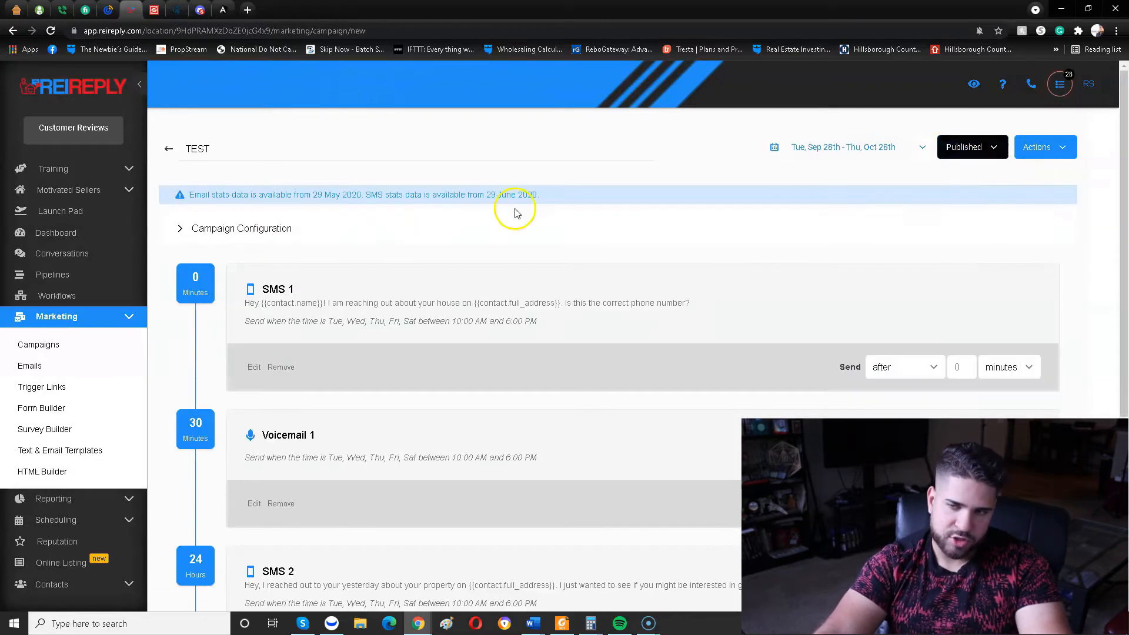
pyautogui.click(165, 149)
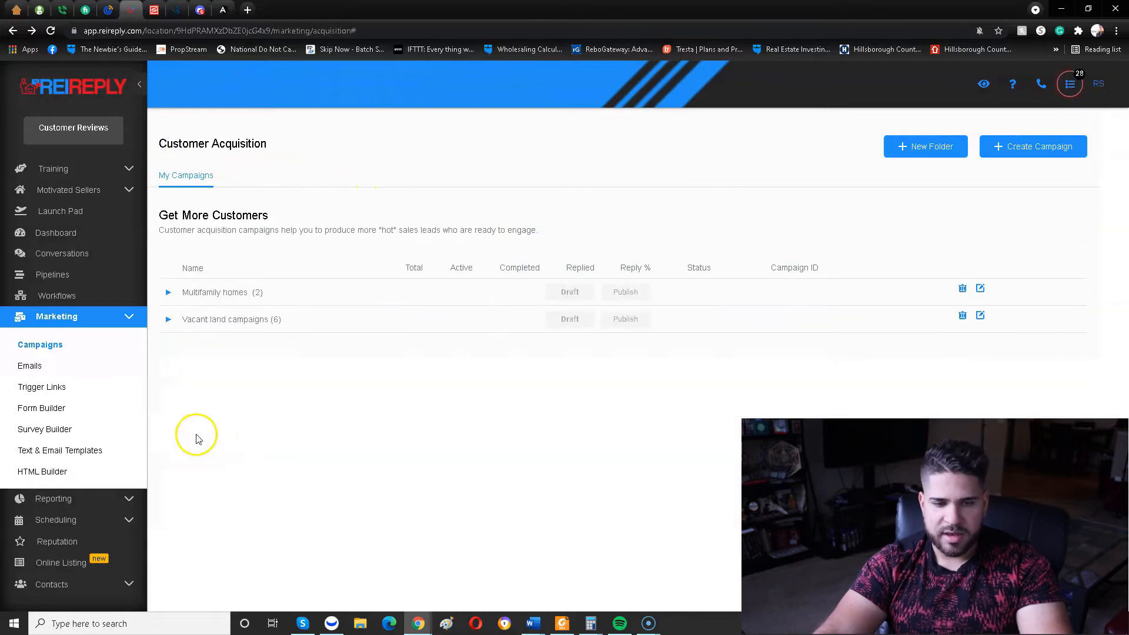
pyautogui.click(168, 292)
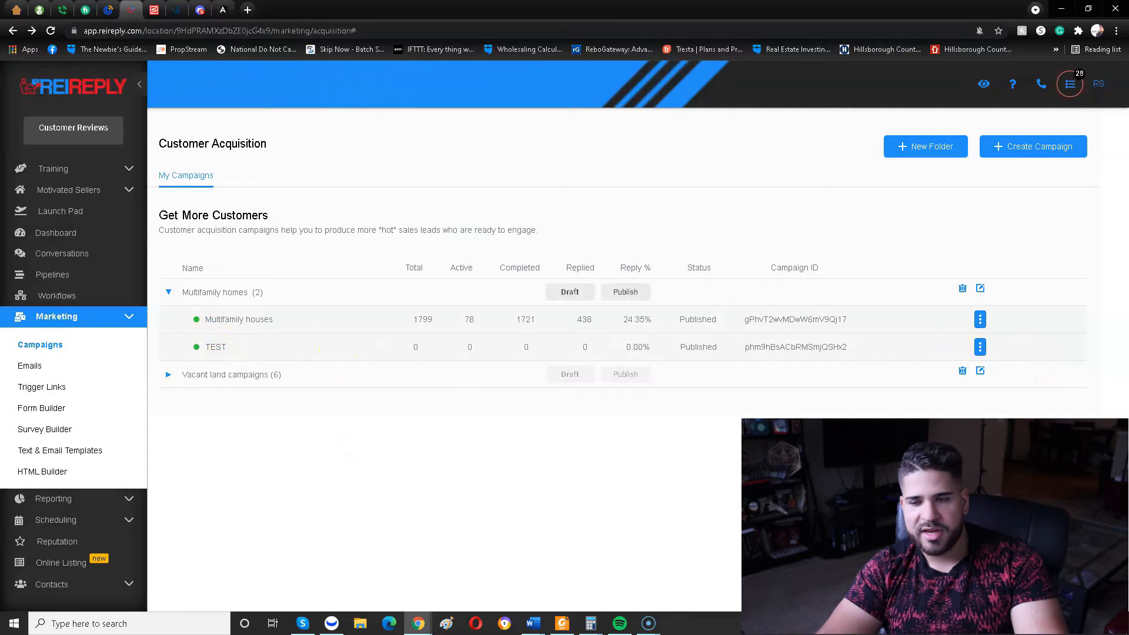
# Open the Contacts / Smart lists page and look over the contact list.
pyautogui.click(126, 318)
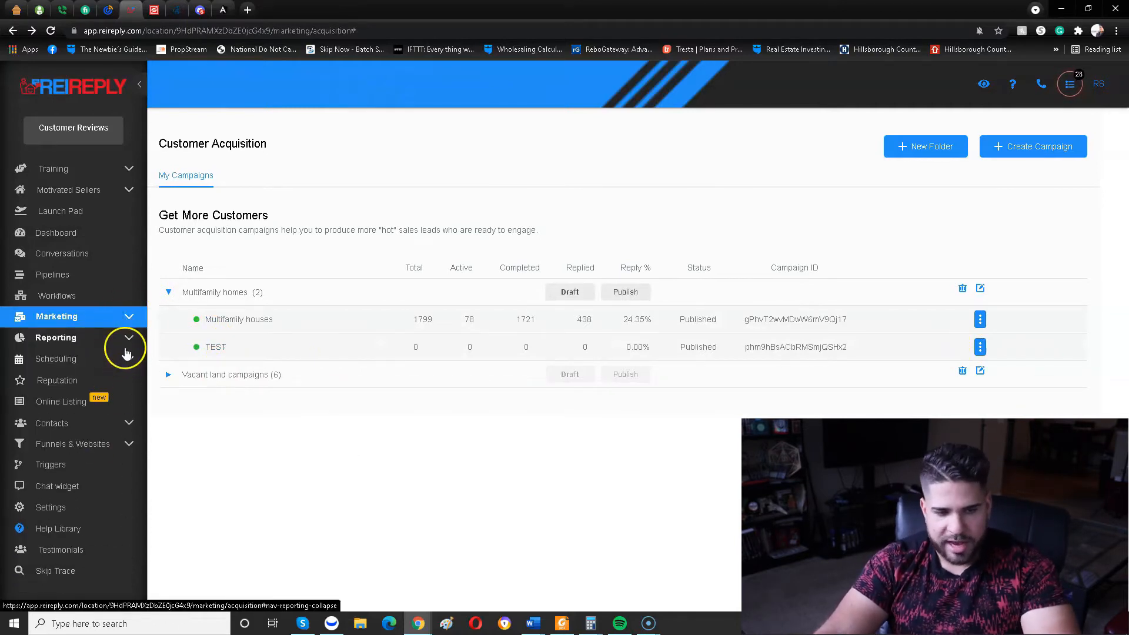
pyautogui.click(111, 441)
pyautogui.click(106, 425)
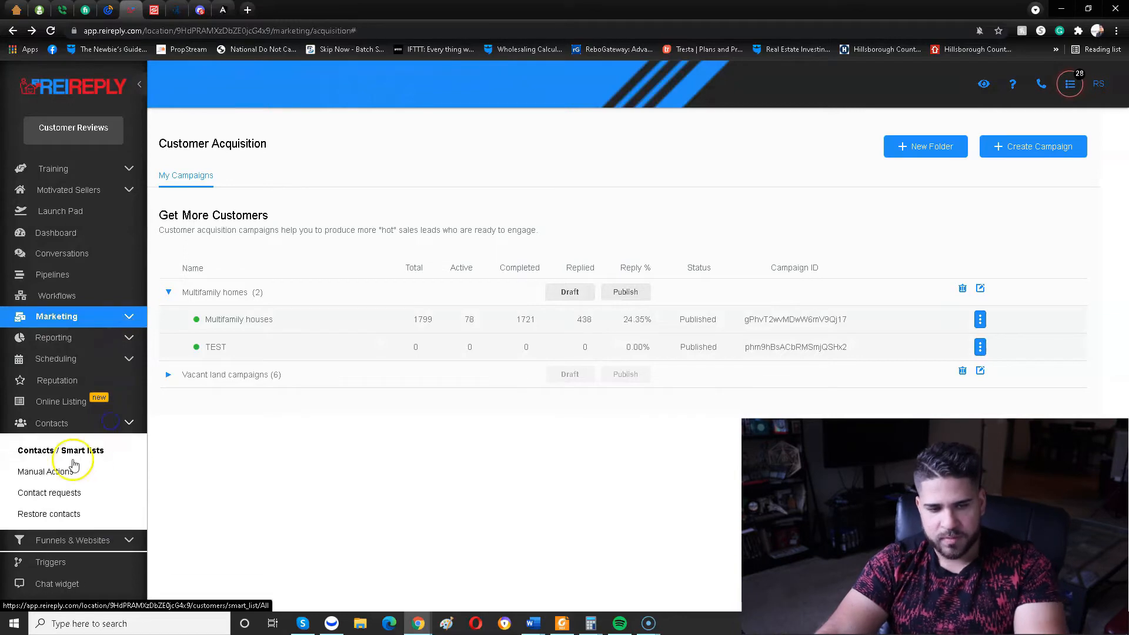
pyautogui.click(72, 452)
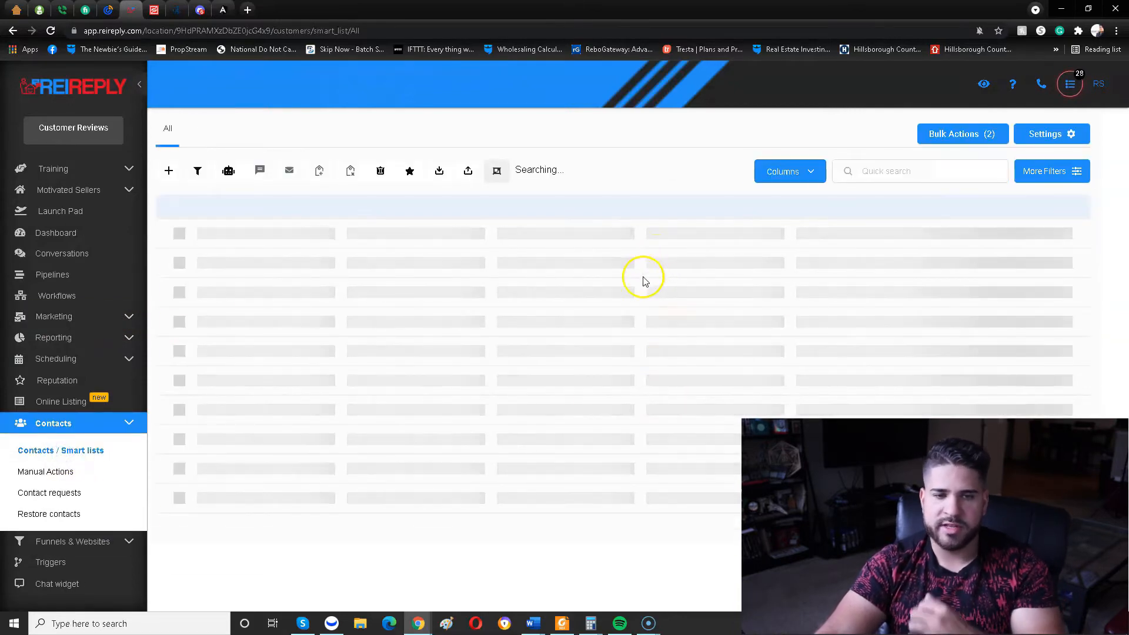
pyautogui.scroll(-2, 941, 270)
pyautogui.scroll(2, 765, 295)
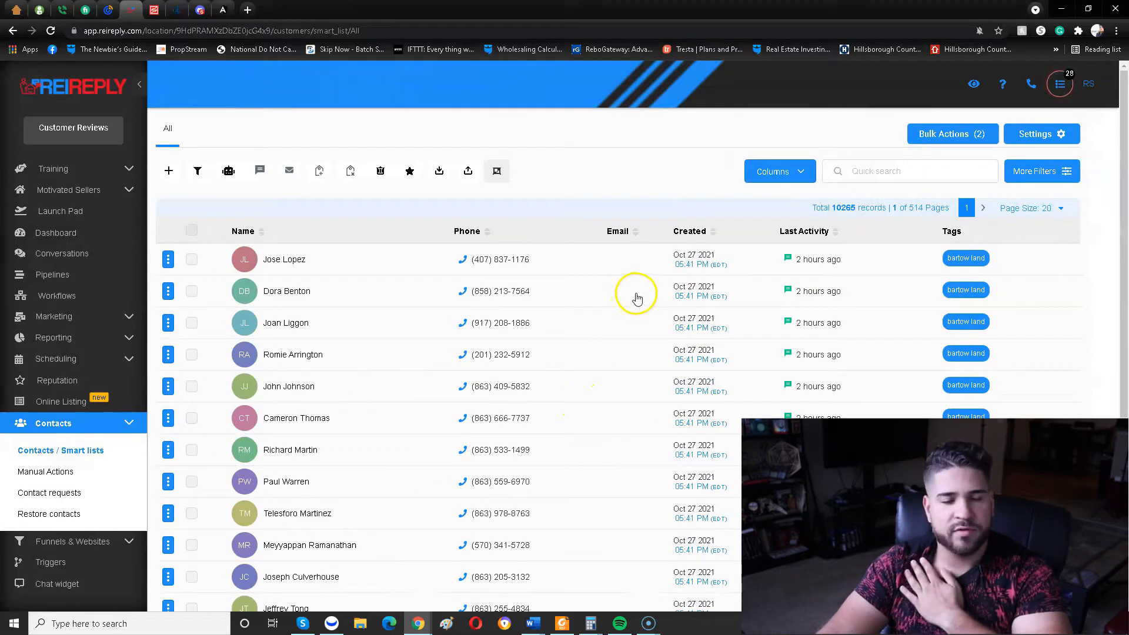
# Start a contact import and upload the file Entire tampa land list.csv.
pyautogui.click(468, 170)
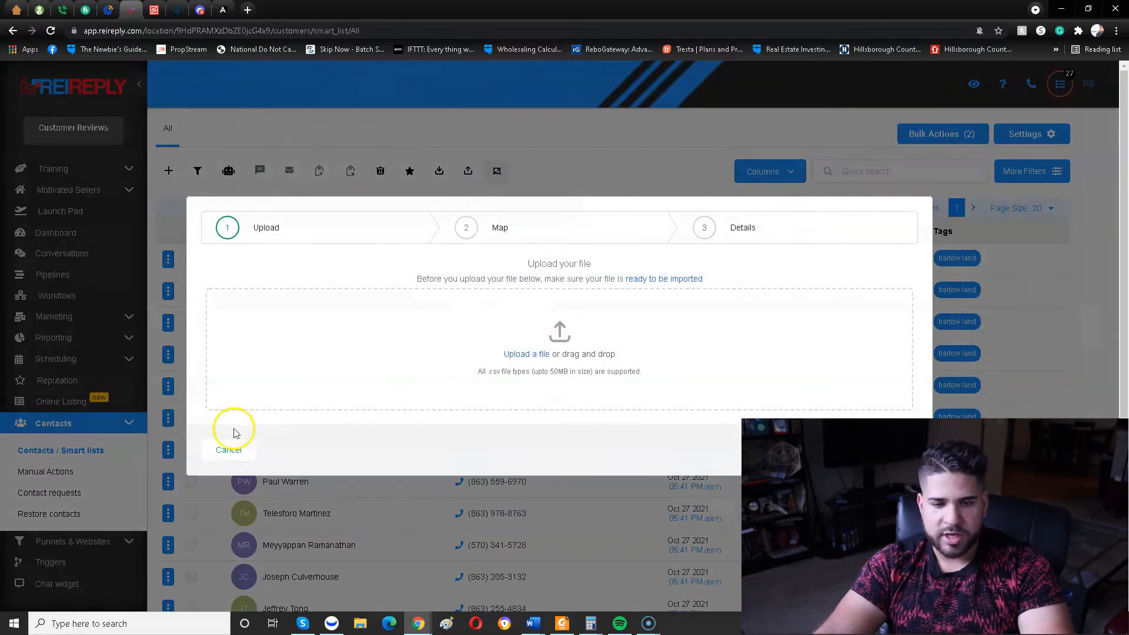
pyautogui.click(546, 356)
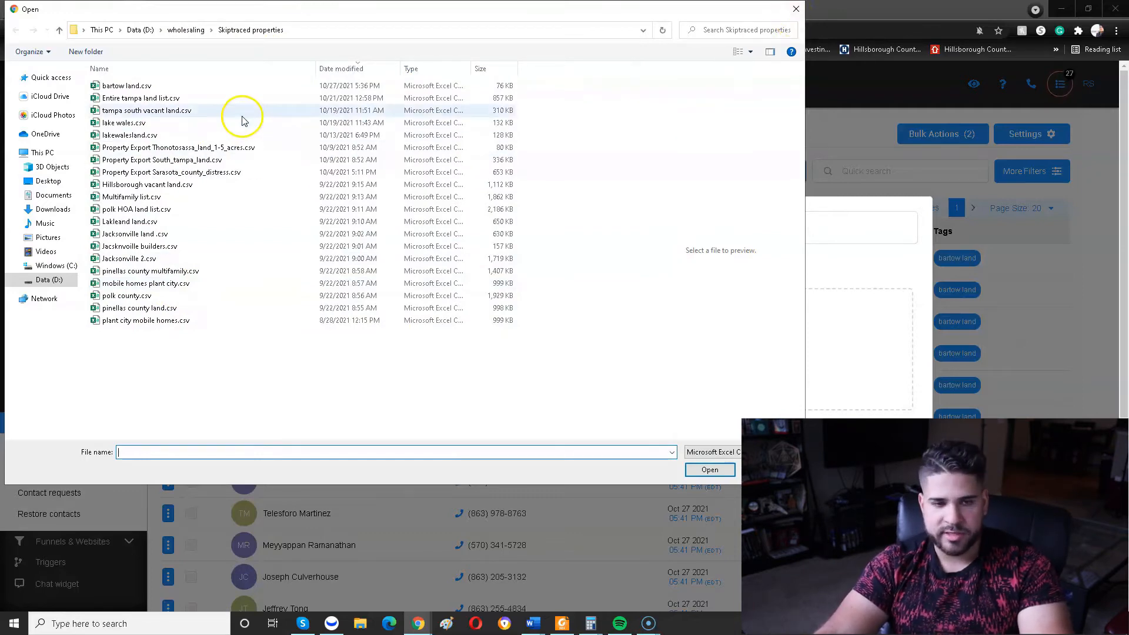
pyautogui.click(247, 98)
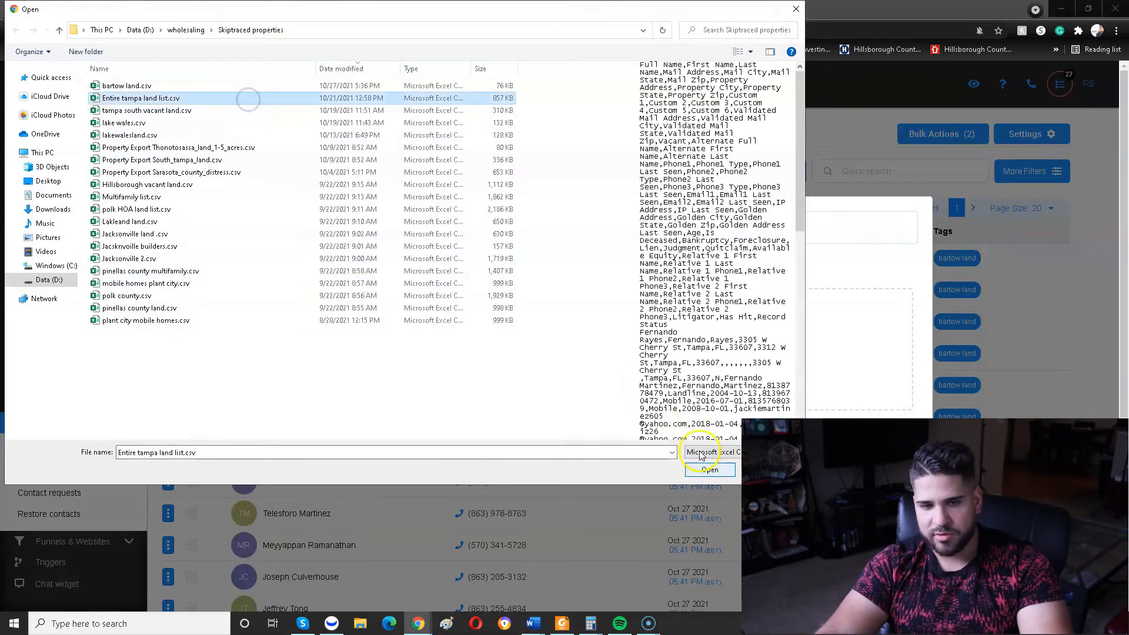
pyautogui.click(710, 470)
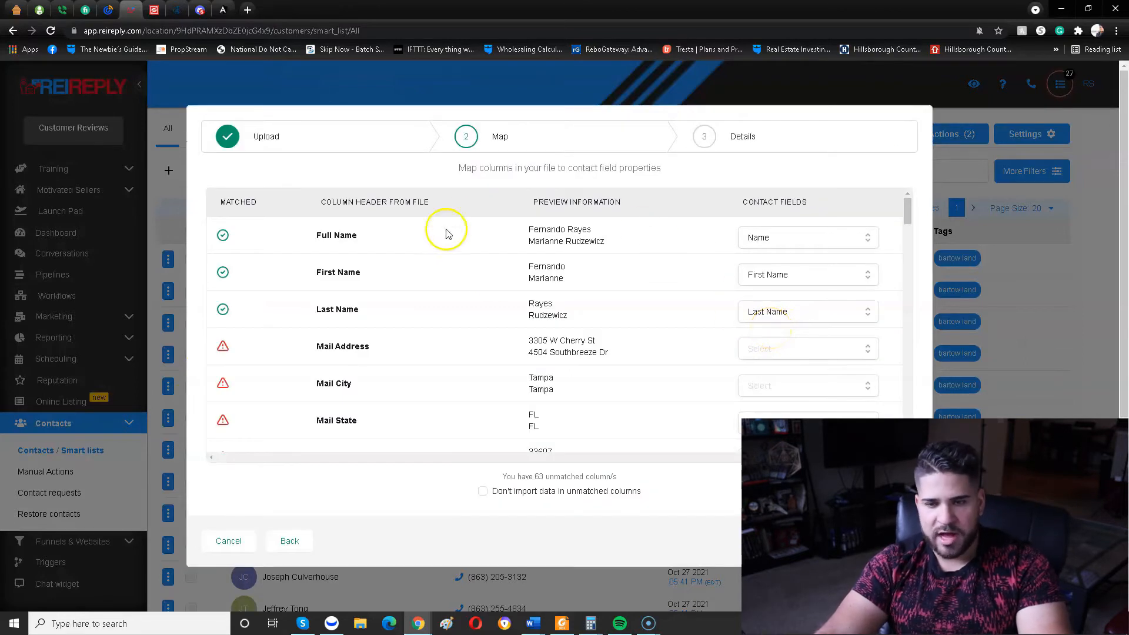
# Check the matched name columns and map the Property Address column to the Address contact field.
pyautogui.scroll(-1, 712, 275)
pyautogui.scroll(1, 742, 272)
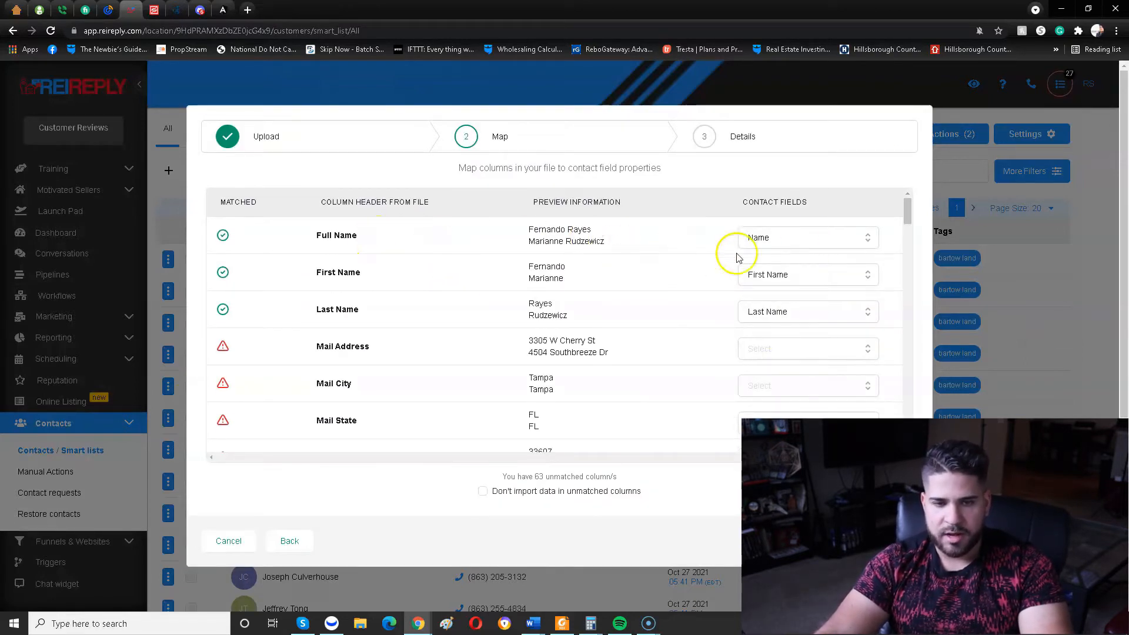
pyautogui.click(798, 242)
pyautogui.click(794, 210)
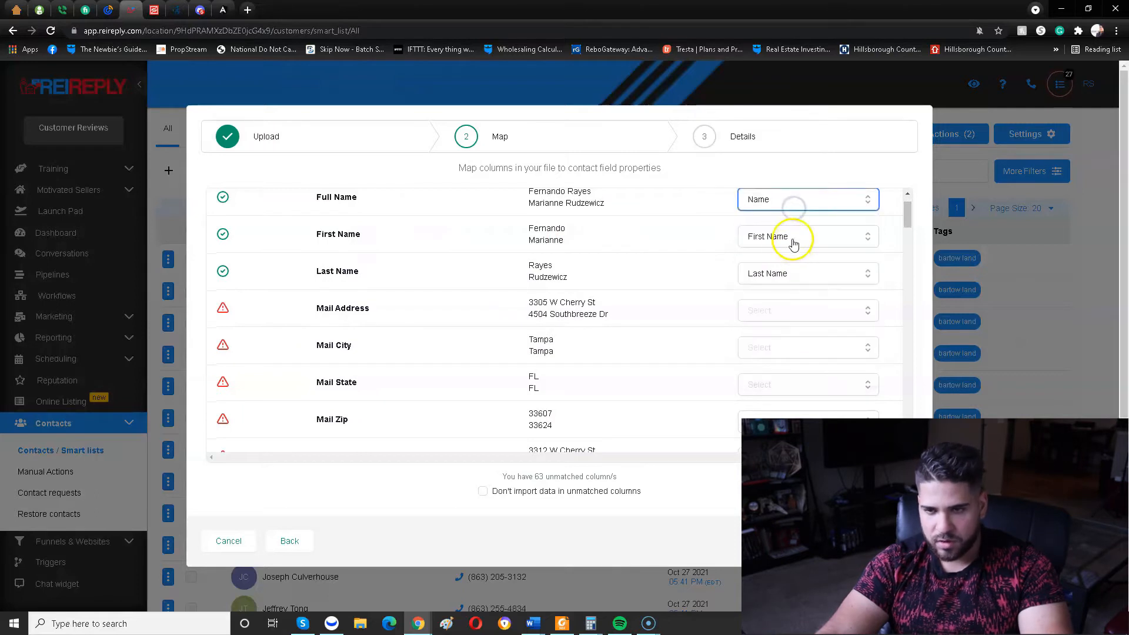
pyautogui.scroll(-4, 600, 315)
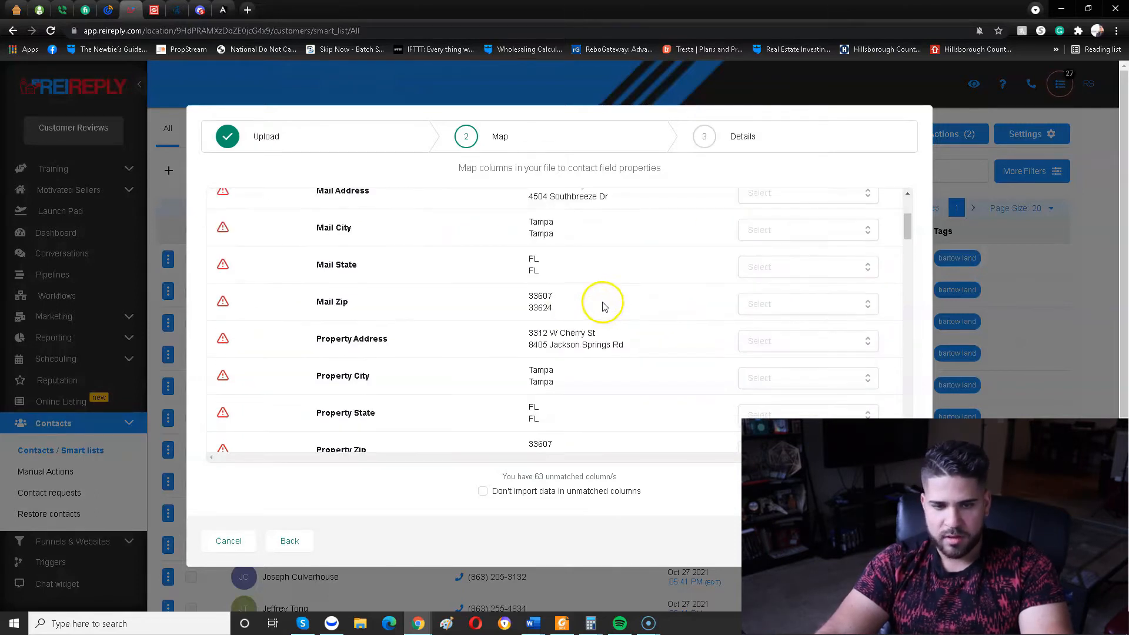
pyautogui.scroll(1, 706, 283)
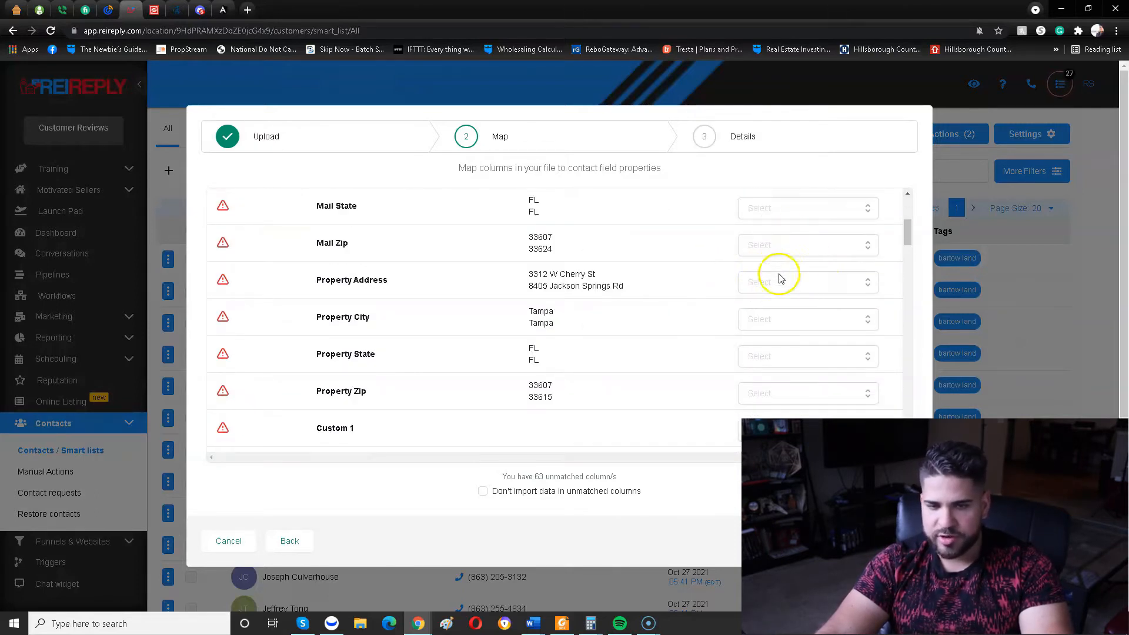
pyautogui.click(775, 285)
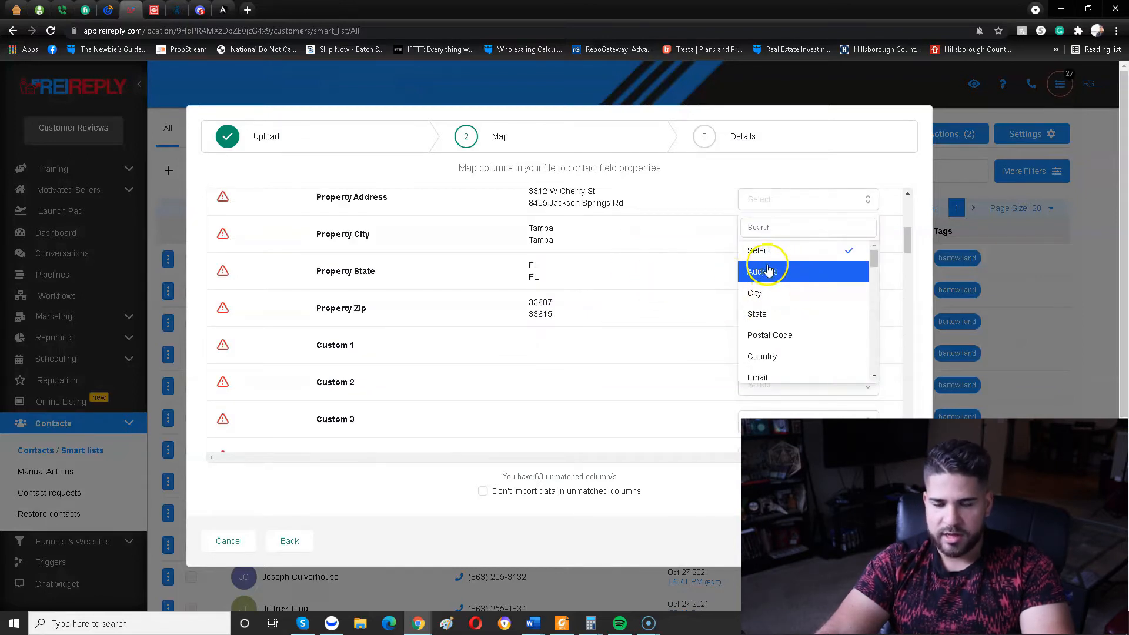
pyautogui.click(791, 272)
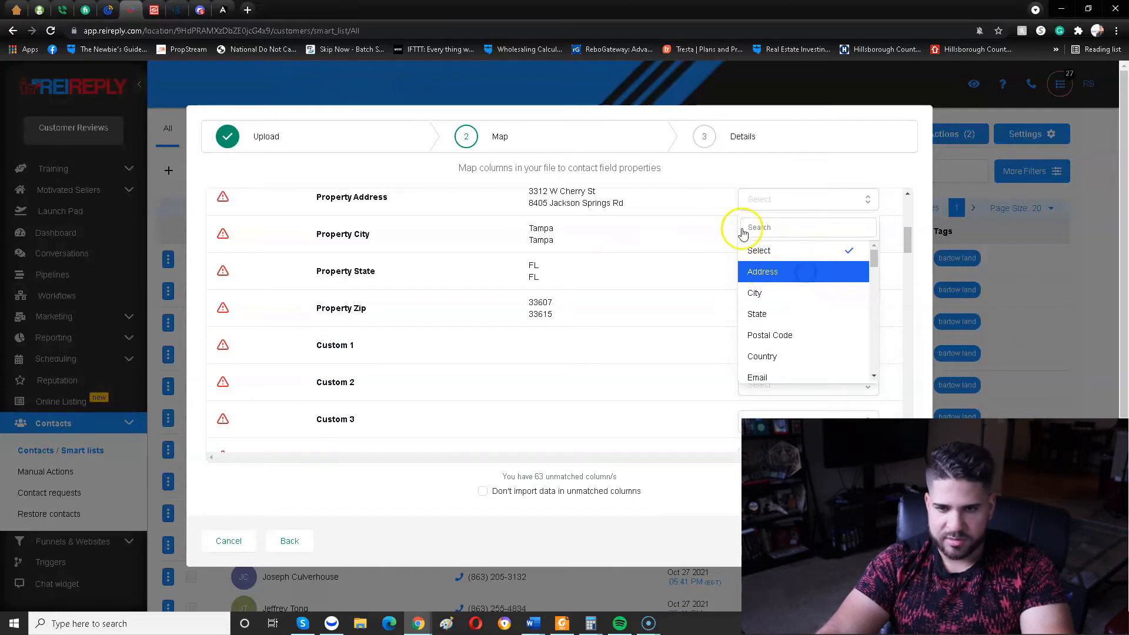
pyautogui.click(788, 249)
pyautogui.scroll(2, 693, 255)
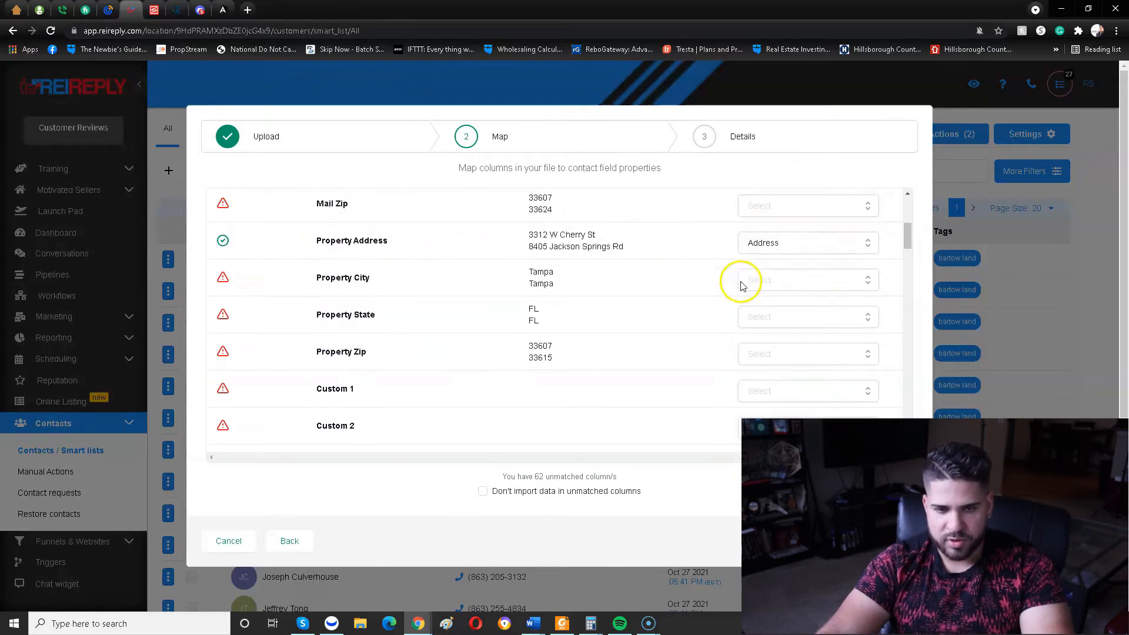
# Map the Property City, Property State and Property Zip columns to the City, State and Postal Code contact fields.
pyautogui.click(789, 279)
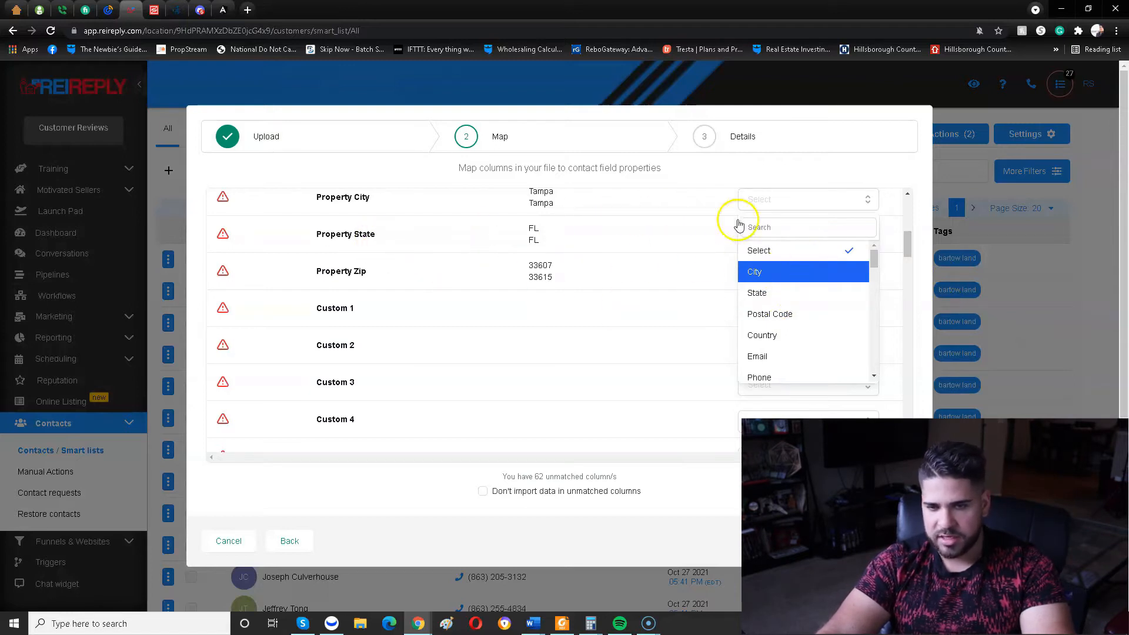
pyautogui.click(757, 271)
pyautogui.click(782, 235)
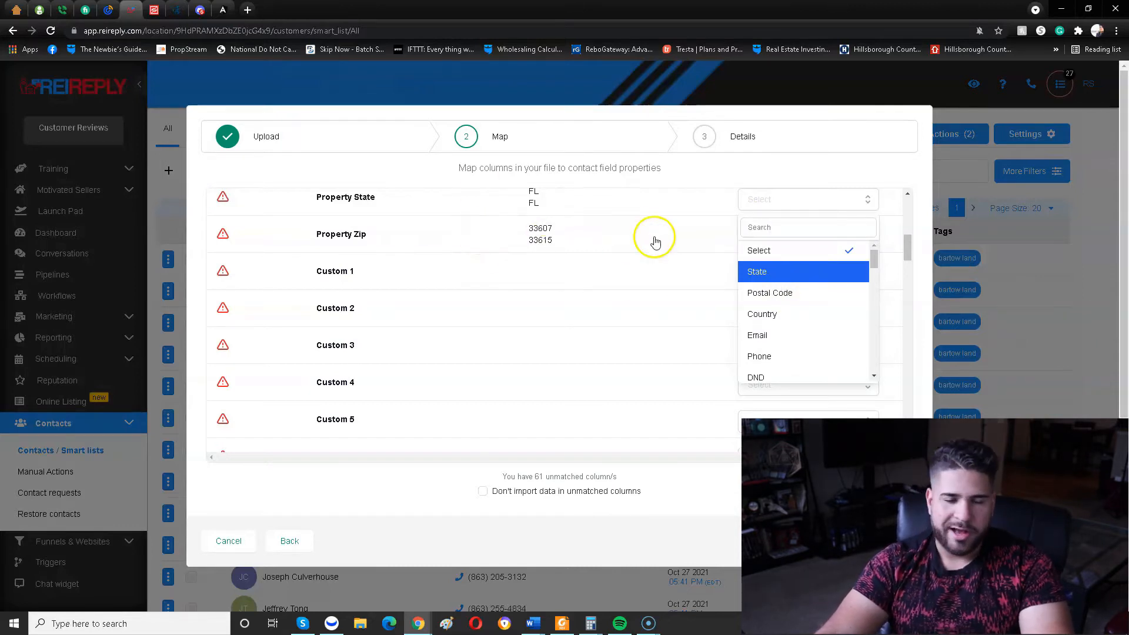
pyautogui.press('Return')
pyautogui.click(771, 235)
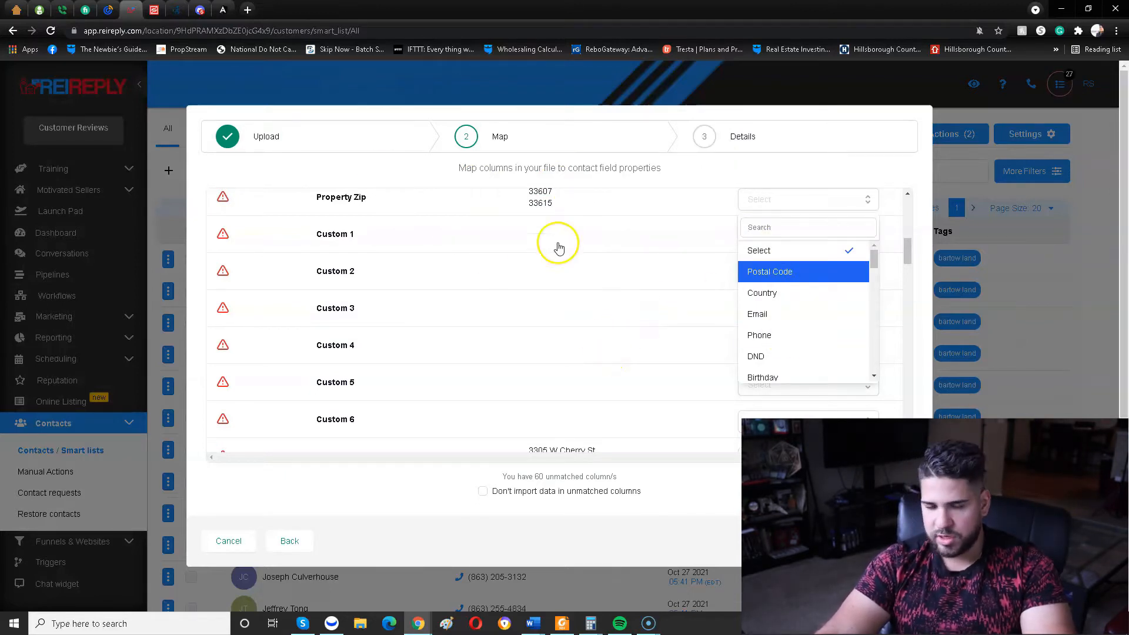
pyautogui.press('Return')
# Map the Phone1 column to the Phone contact field.
pyautogui.scroll(-10, 606, 318)
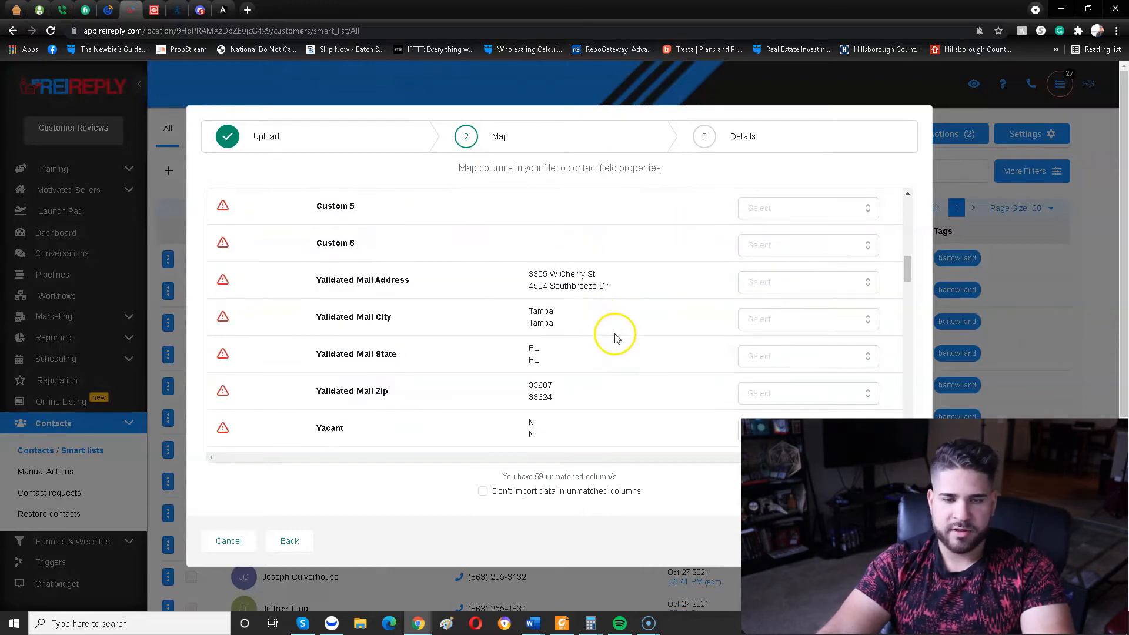
pyautogui.scroll(3, 529, 265)
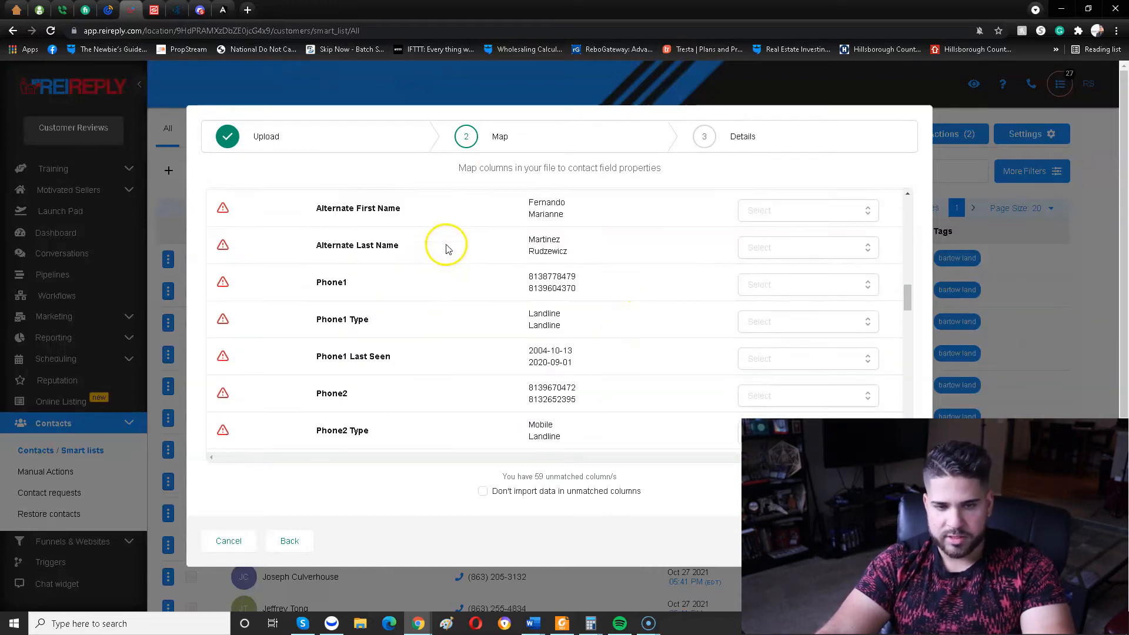
pyautogui.click(845, 284)
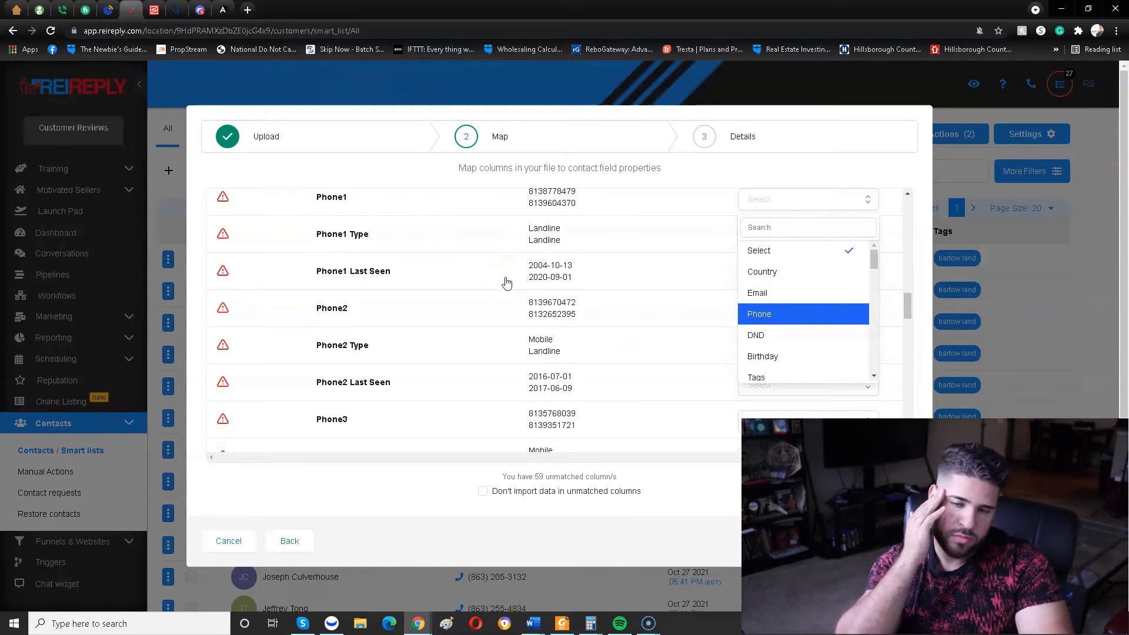
pyautogui.press('Return')
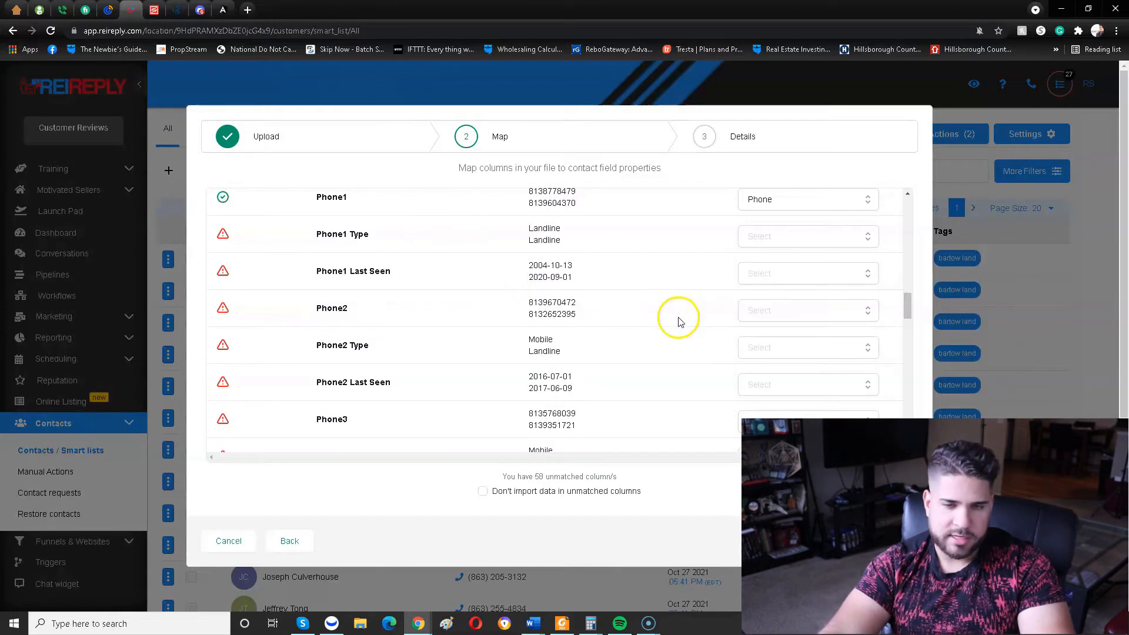
# Look through the contact fields available for the Phone2 column and review the column mapping.
pyautogui.click(824, 311)
pyautogui.scroll(-3, 796, 336)
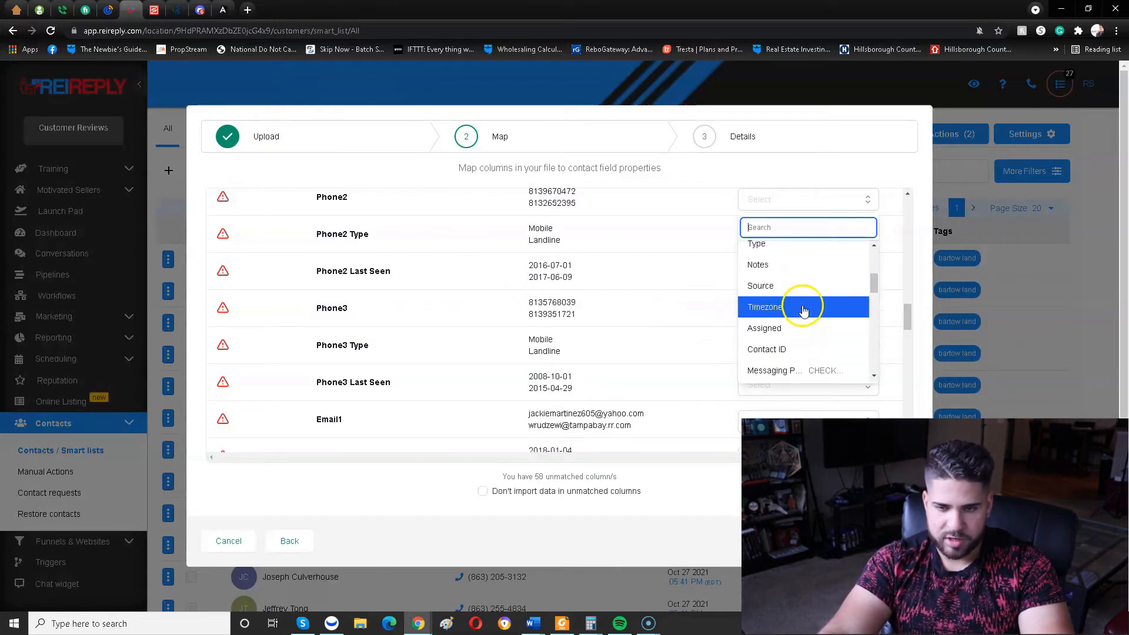
pyautogui.scroll(-5, 832, 306)
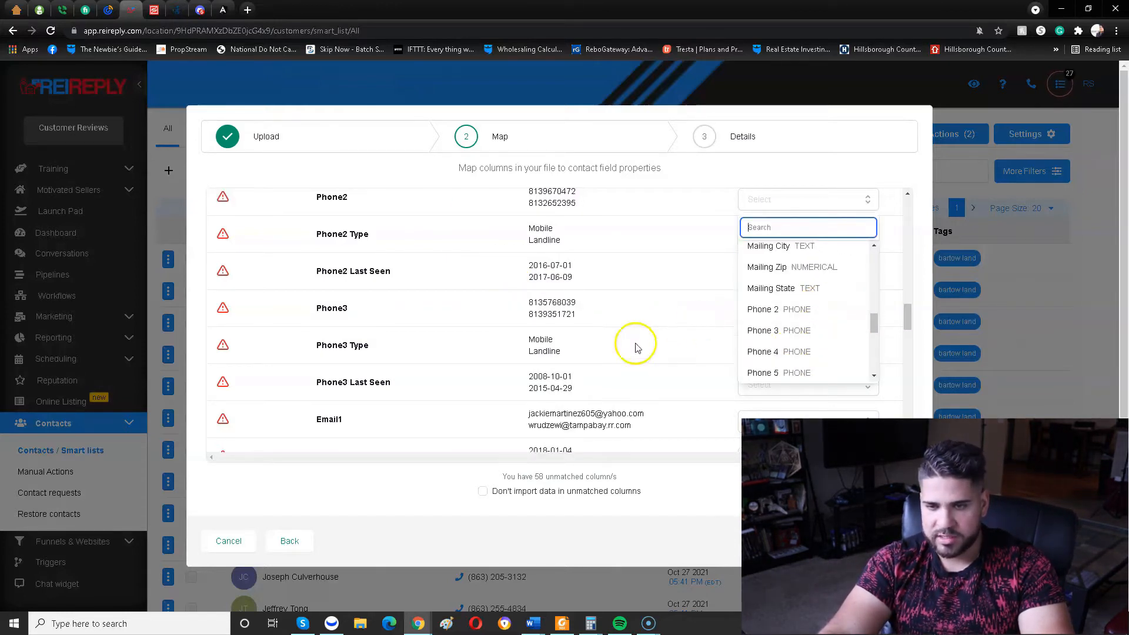
pyautogui.scroll(3, 812, 345)
pyautogui.scroll(1, 836, 313)
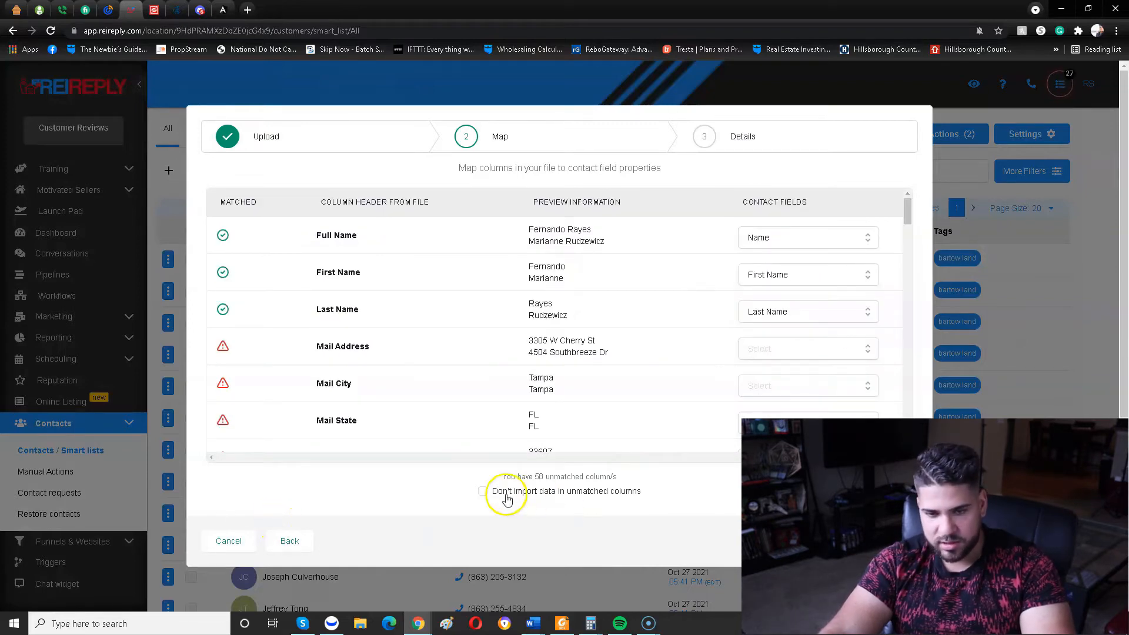
# Exclude data in unmatched columns, continue to the import's final details and cancel the import.
pyautogui.click(482, 491)
pyautogui.click(889, 541)
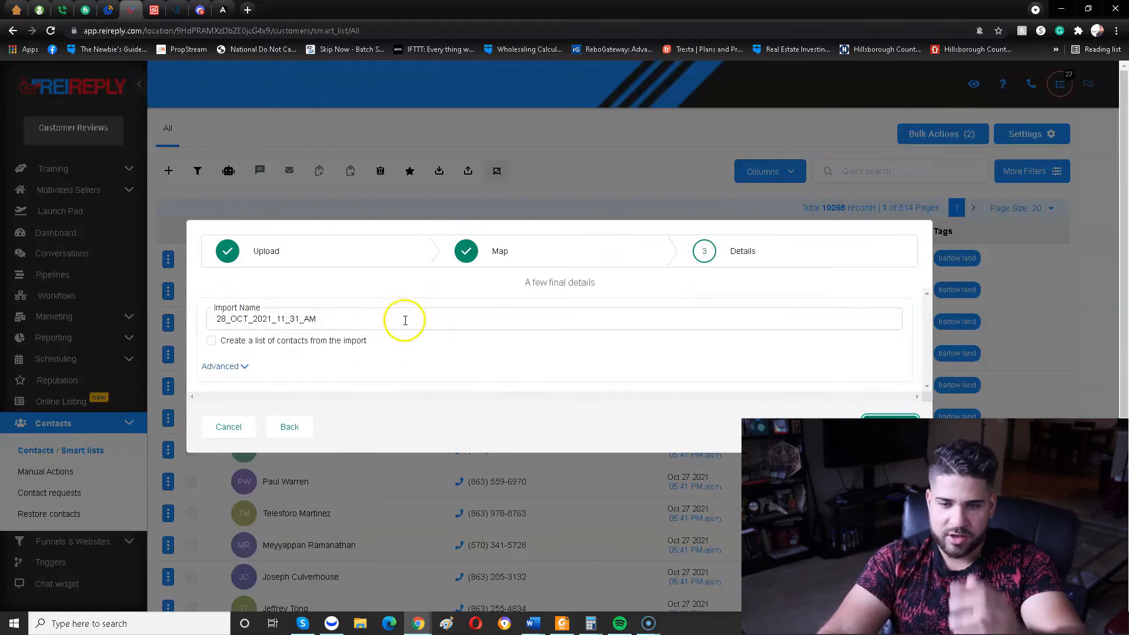
pyautogui.doubleClick(240, 313)
pyautogui.click(438, 334)
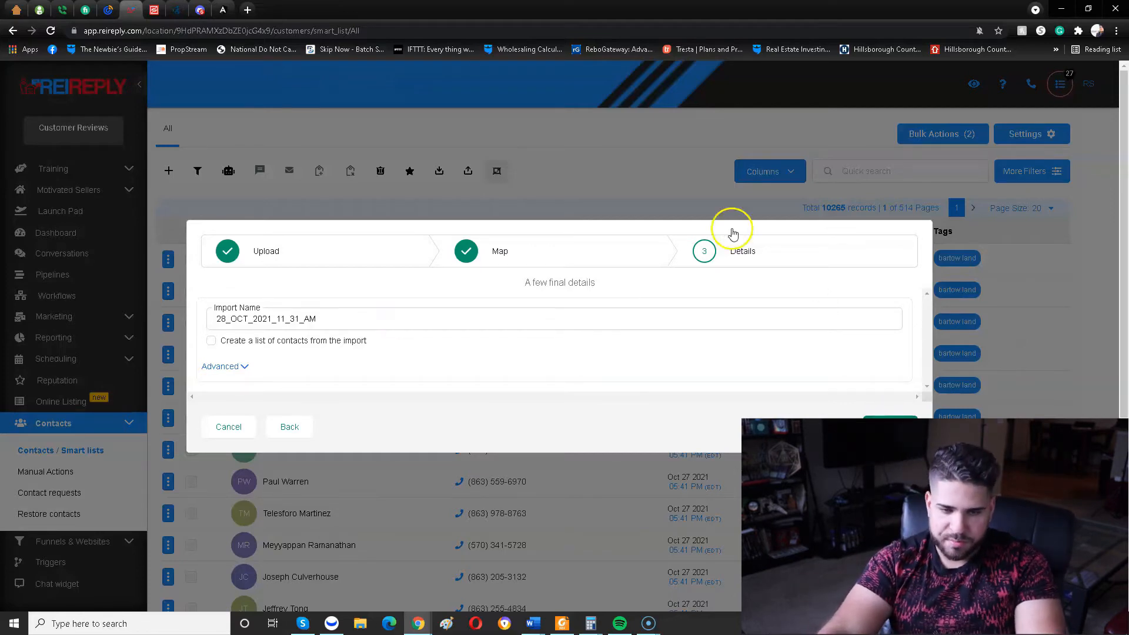
pyautogui.click(241, 439)
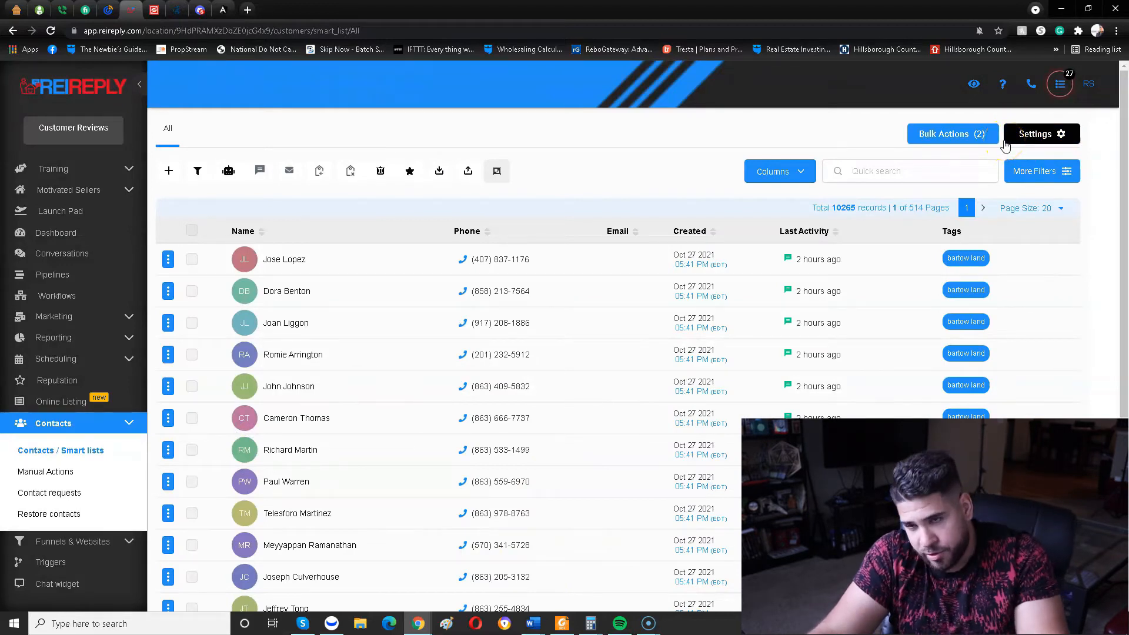
# Filter the contact list to contacts whose tag is "hillsborough vacant land".
pyautogui.click(1069, 176)
pyautogui.click(1070, 177)
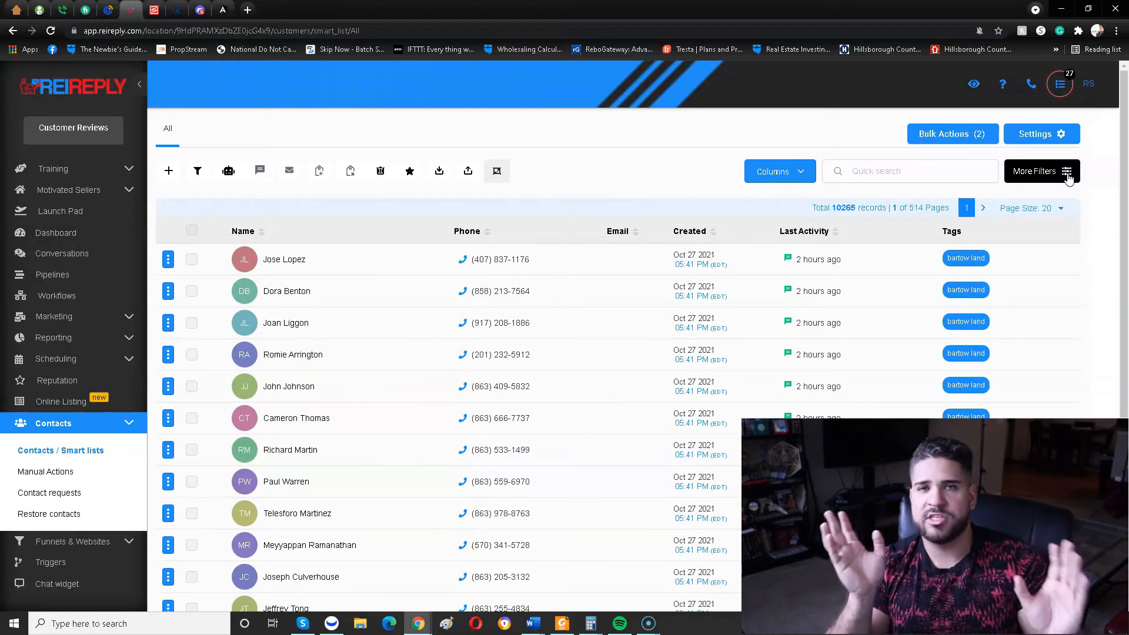
pyautogui.click(1069, 178)
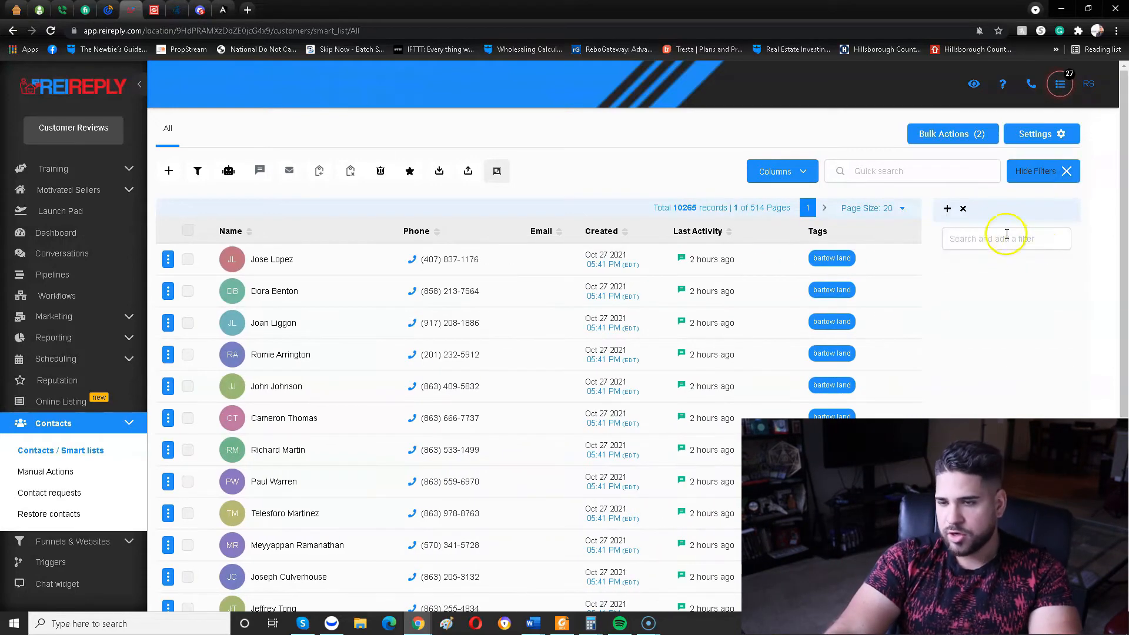
pyautogui.click(970, 244)
pyautogui.write('tag')
pyautogui.click(981, 281)
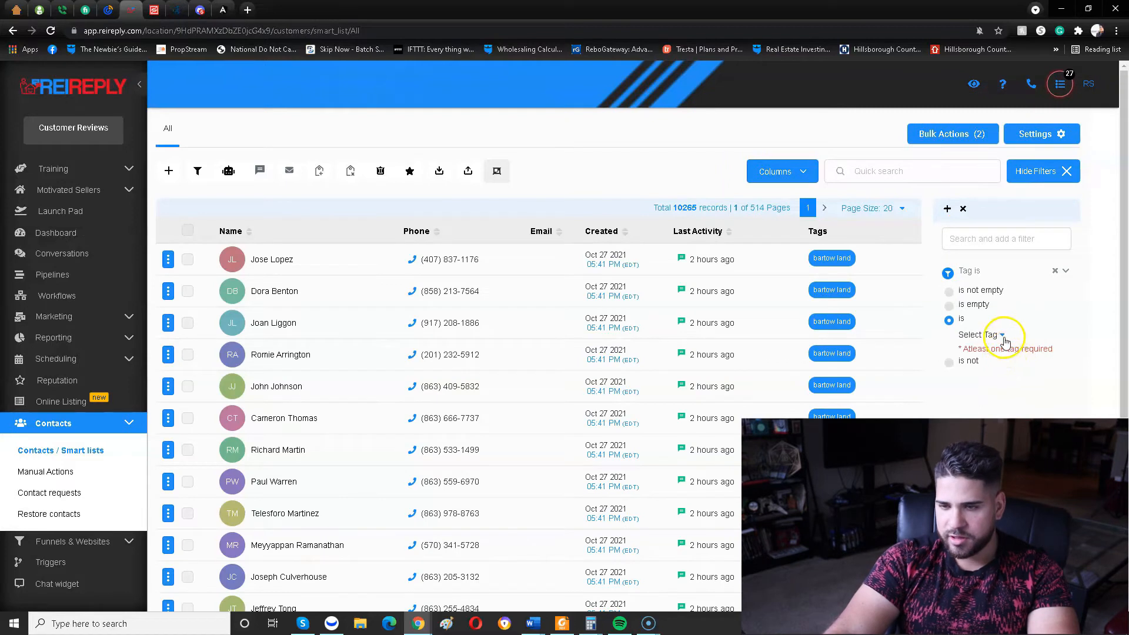
pyautogui.click(1003, 338)
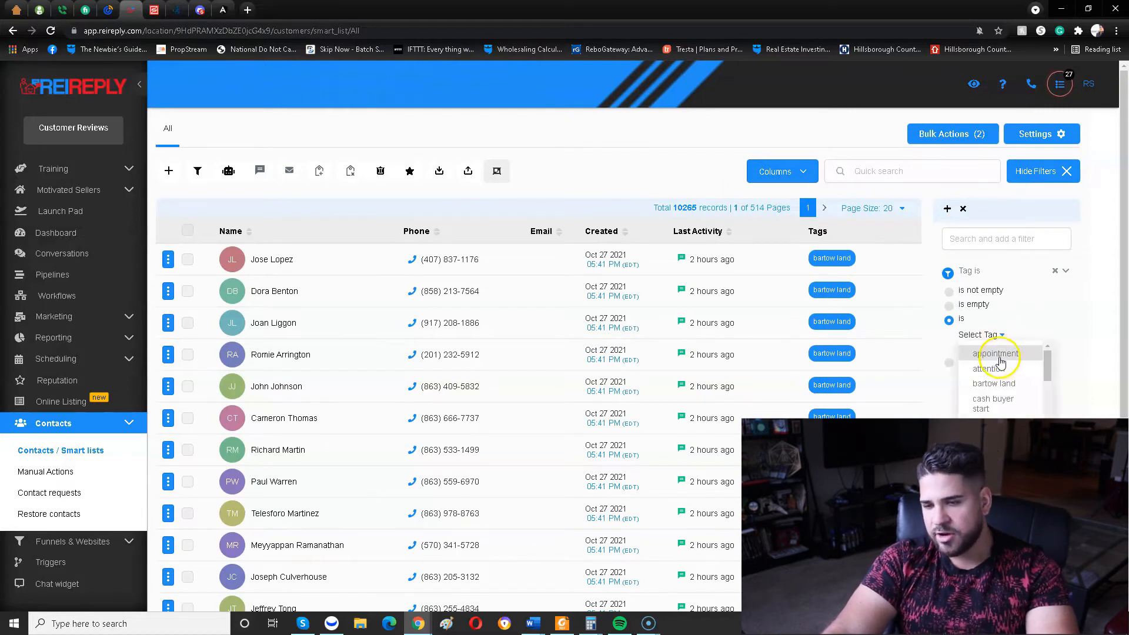
pyautogui.scroll(-4, 1003, 377)
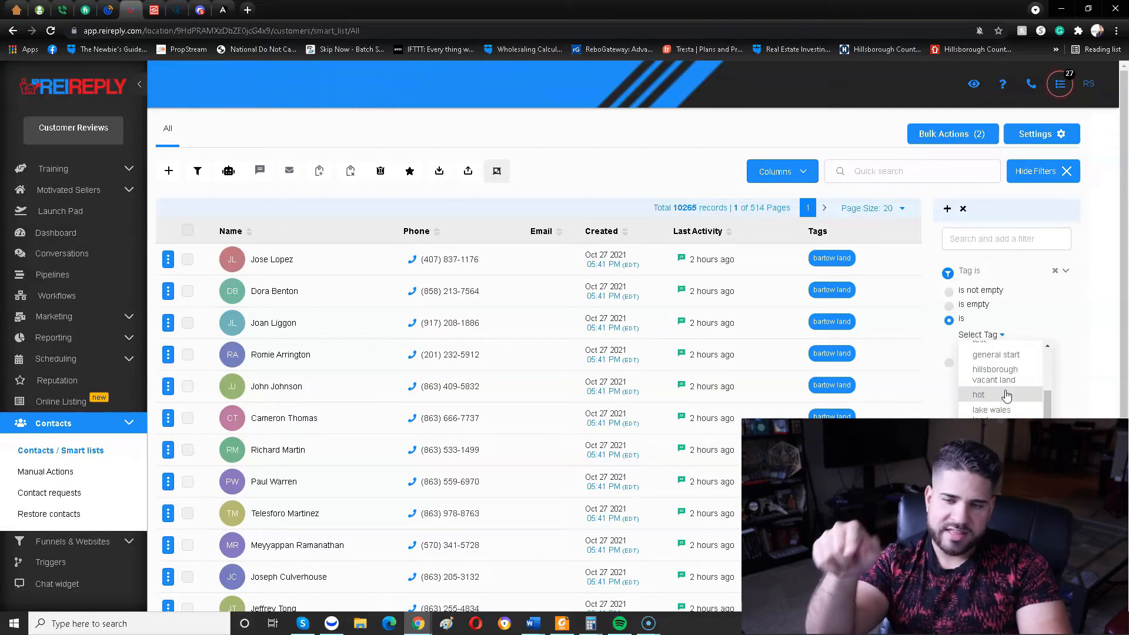
pyautogui.click(1005, 376)
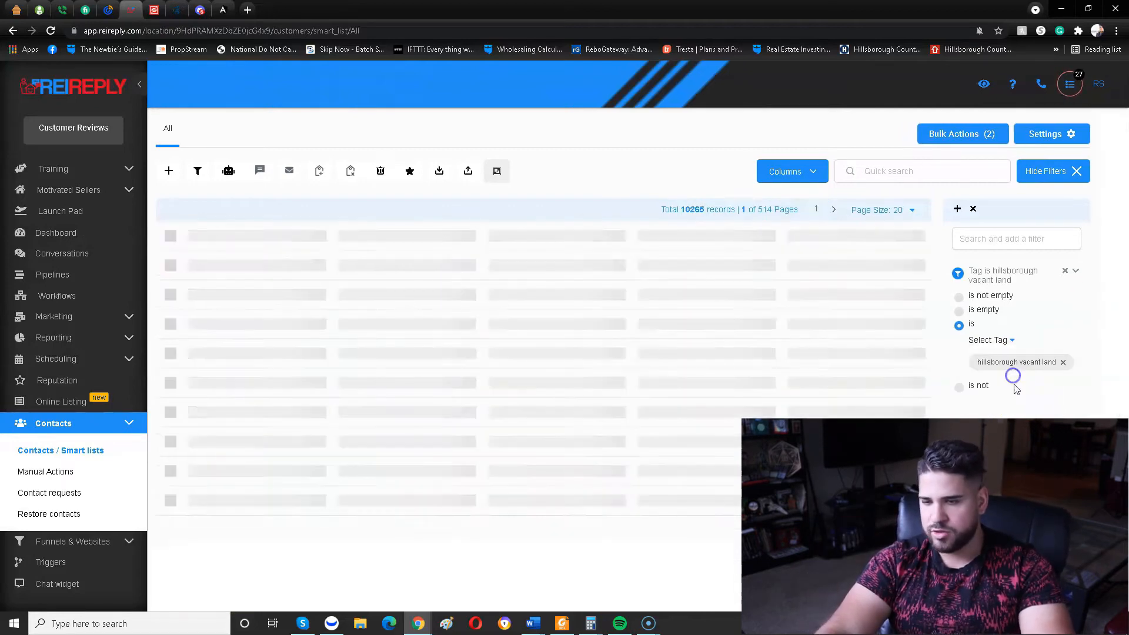
# Select all the filtered contacts across all pages and start adding them to a campaign or workflow.
pyautogui.click(186, 230)
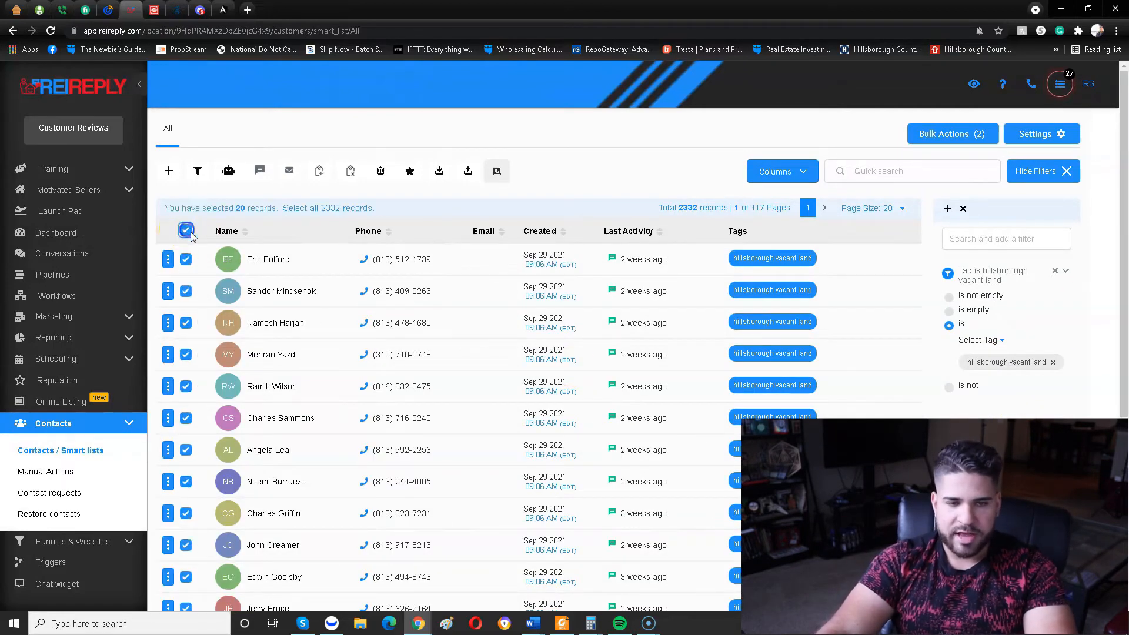
pyautogui.click(315, 209)
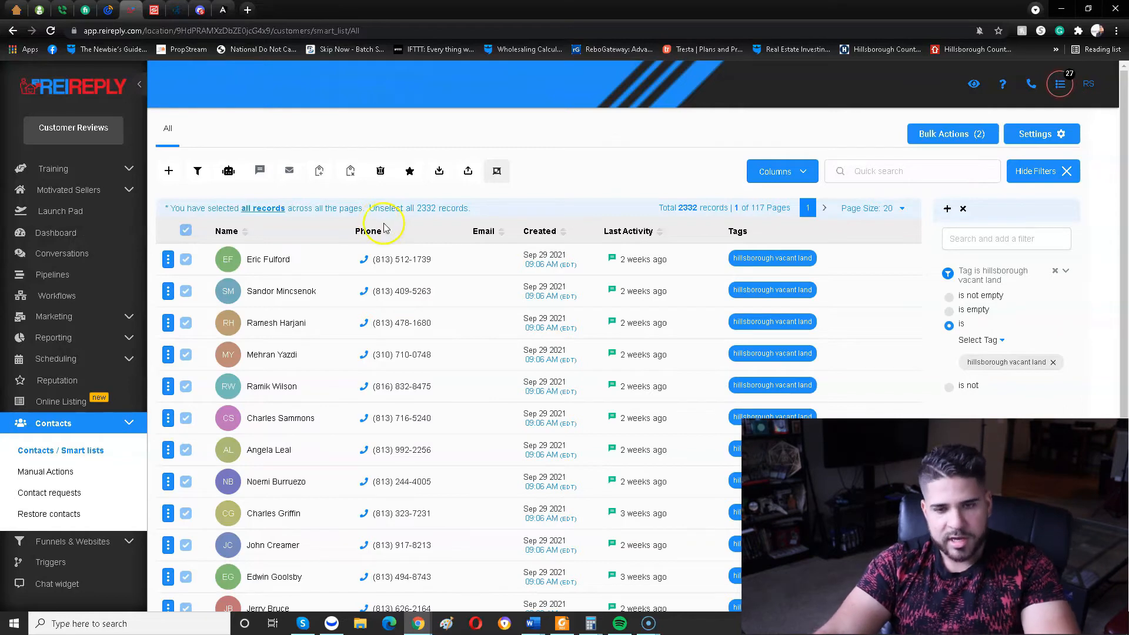
pyautogui.click(230, 171)
pyautogui.click(700, 338)
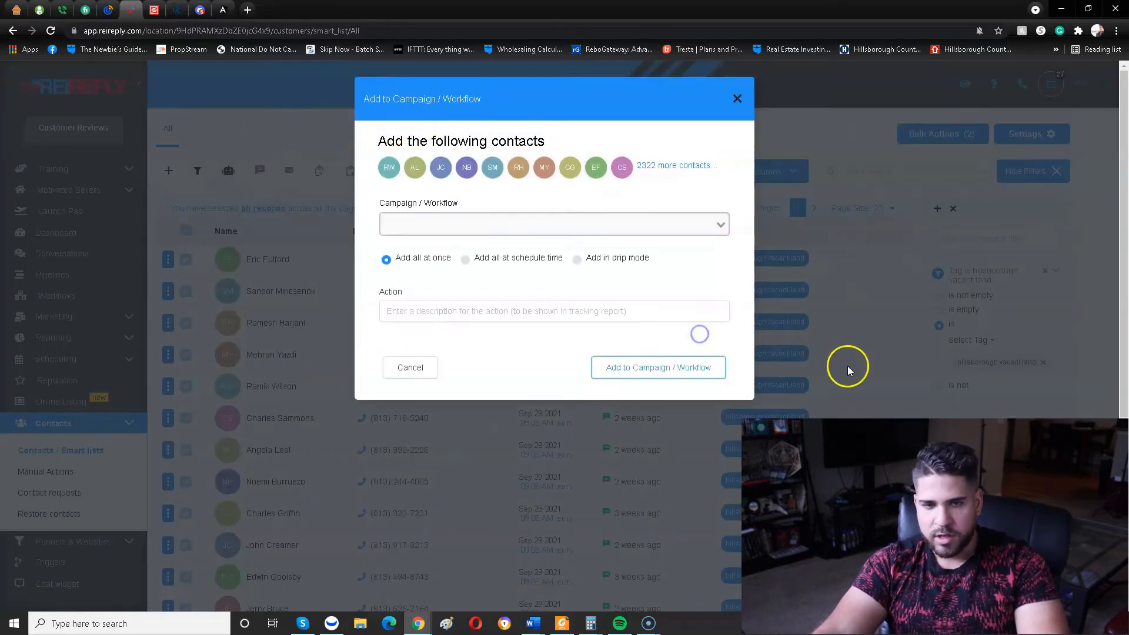
# Choose the TEST campaign for the selected contacts and set them to be added in drip mode.
pyautogui.click(517, 218)
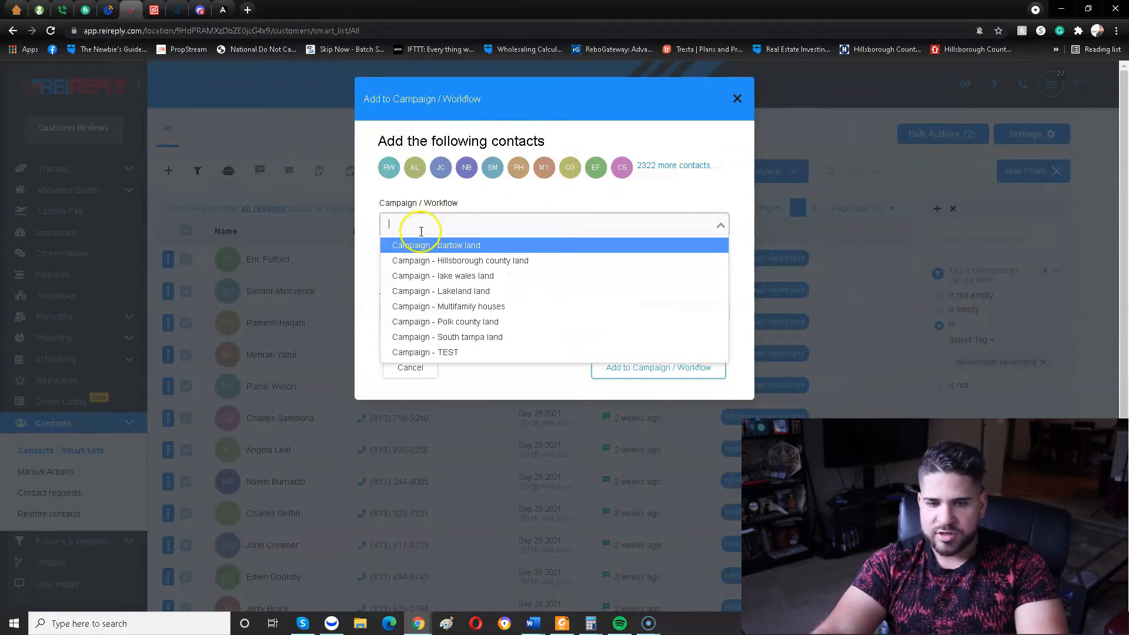
pyautogui.click(441, 358)
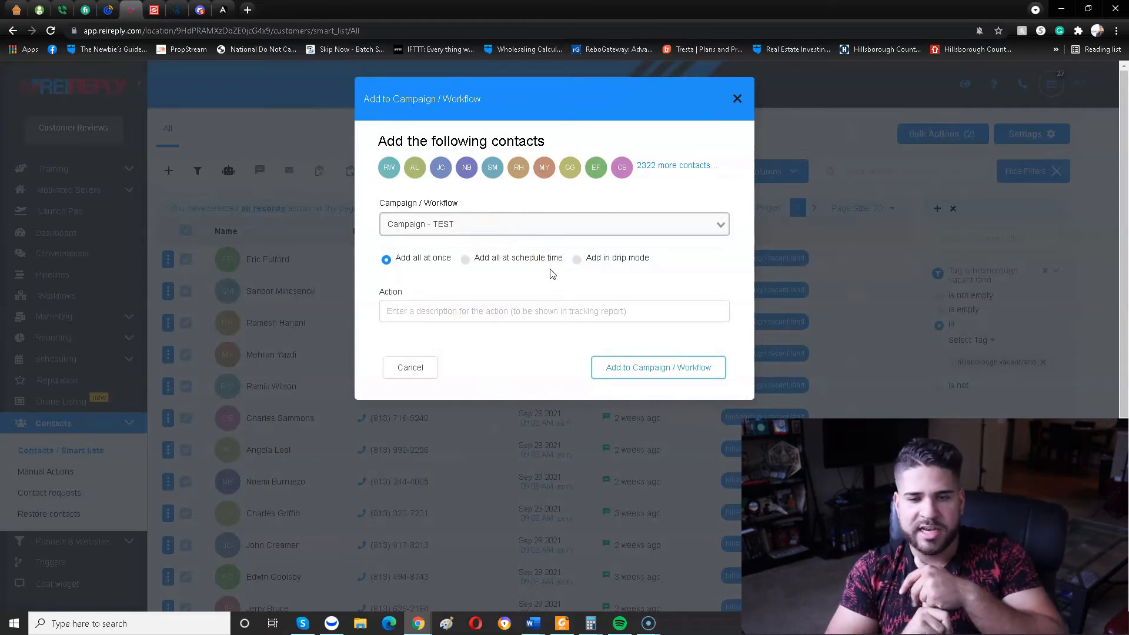
pyautogui.click(577, 260)
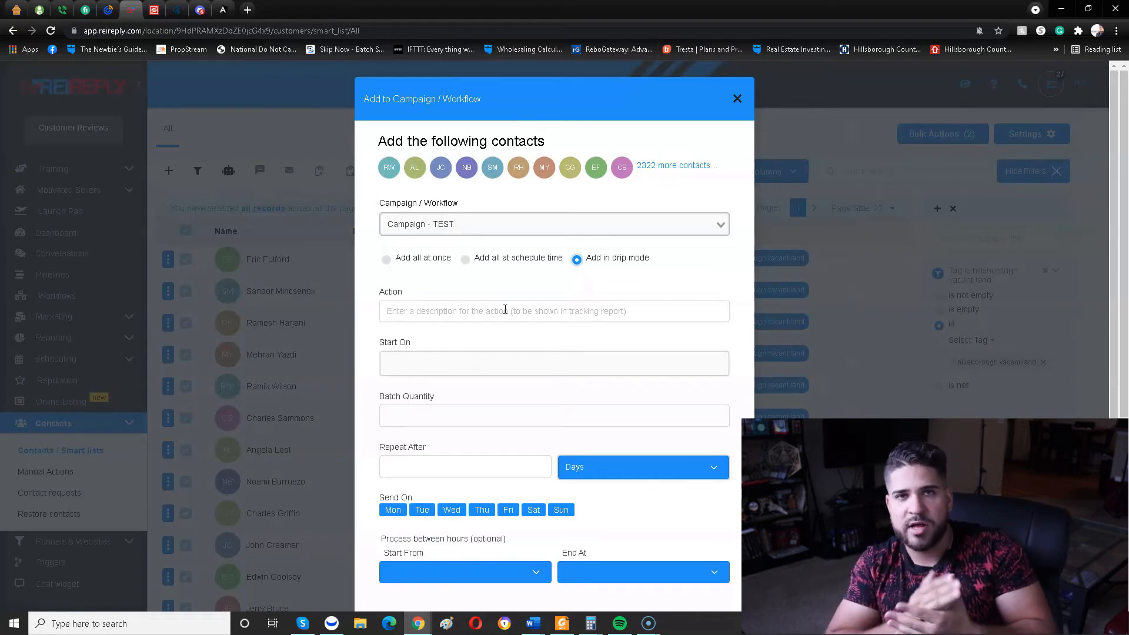
# Set the drip's start to Thu, Oct 28, 2021 11:34 AM.
pyautogui.scroll(-2, 467, 297)
pyautogui.click(438, 287)
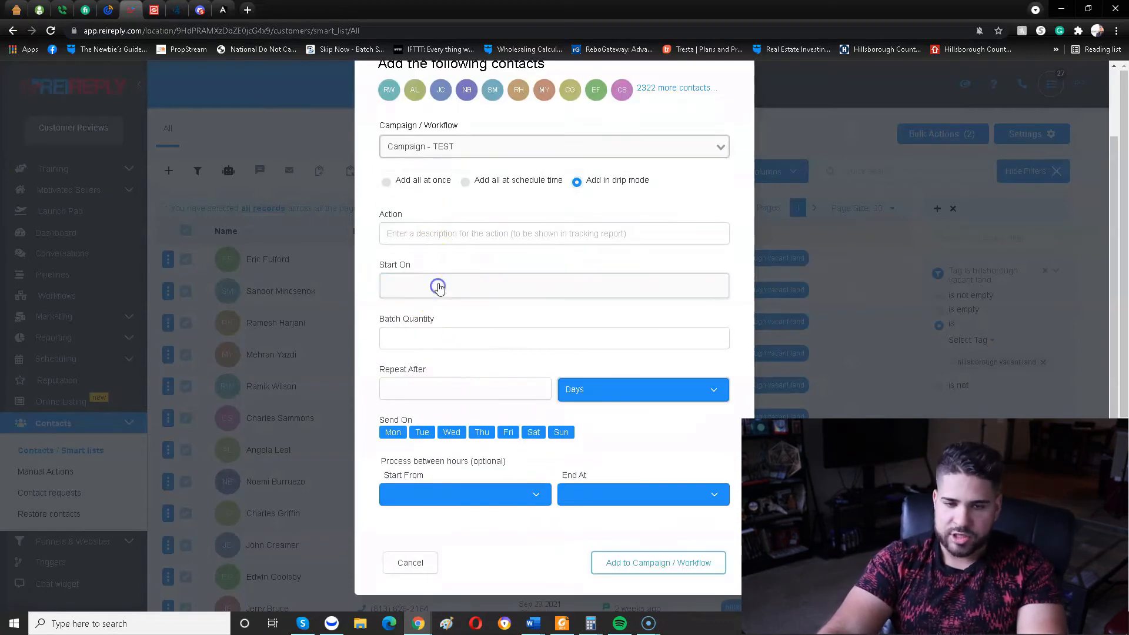
pyautogui.click(485, 505)
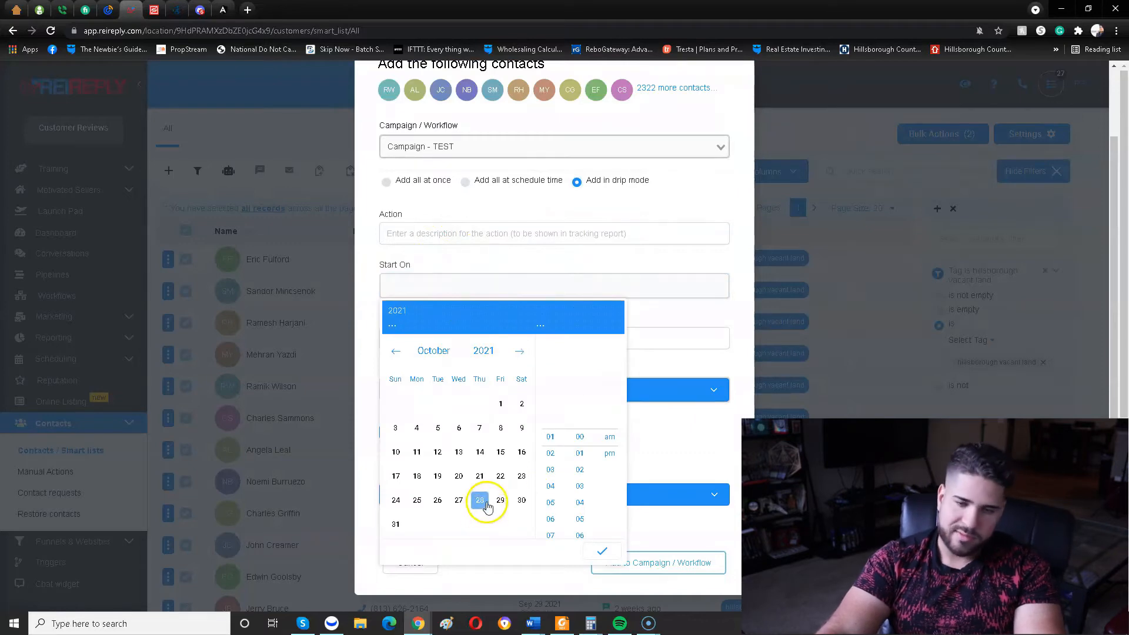
pyautogui.click(600, 551)
# Set the drip's batch quantity to 50 and make it repeat after 1 hour.
pyautogui.click(437, 343)
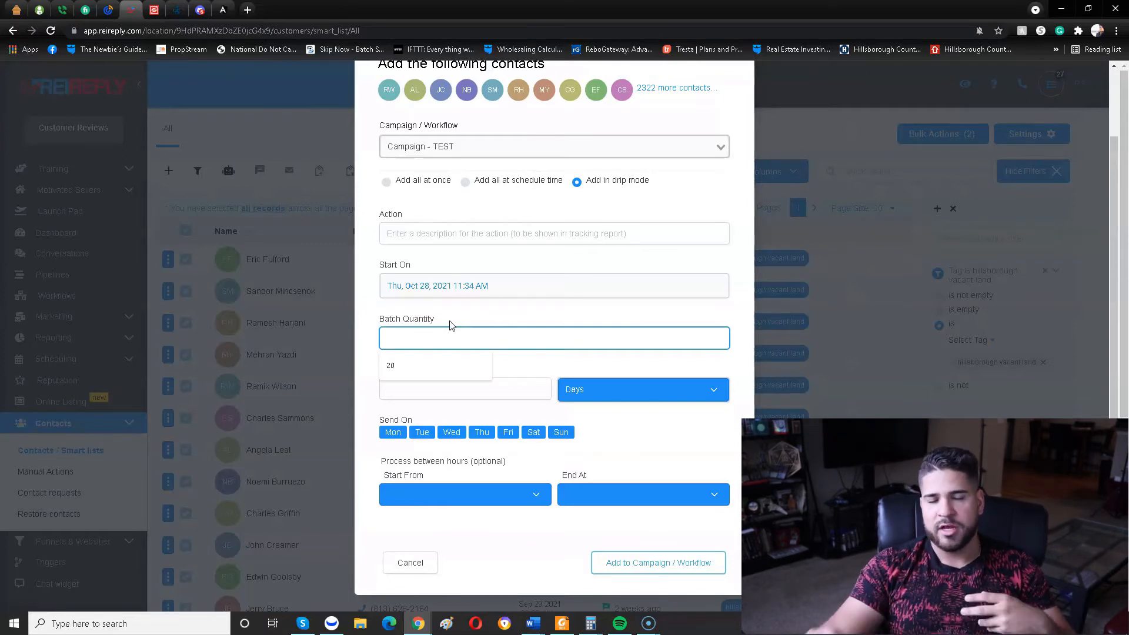
pyautogui.scroll(-1, 500, 333)
pyautogui.click(512, 359)
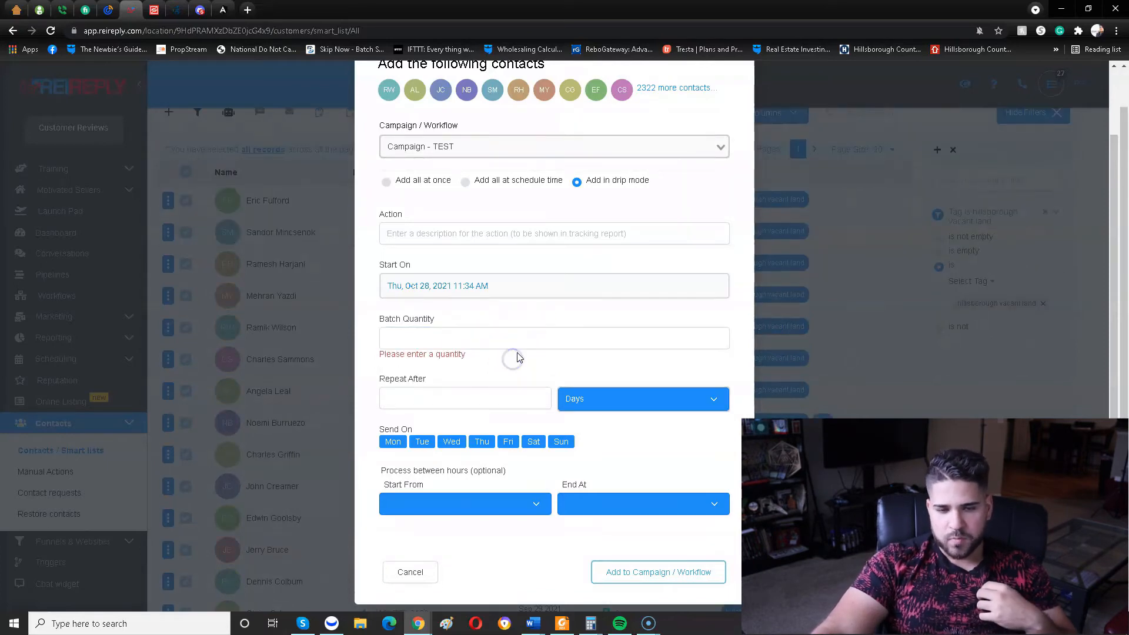
pyautogui.click(524, 337)
pyautogui.write('50')
pyautogui.click(463, 386)
pyautogui.click(653, 388)
pyautogui.click(606, 427)
pyautogui.click(444, 388)
pyautogui.write('1')
# Exclude Monday and Sunday from the sending days and close the campaign dialog without adding the contacts.
pyautogui.scroll(-2, 500, 435)
pyautogui.click(389, 432)
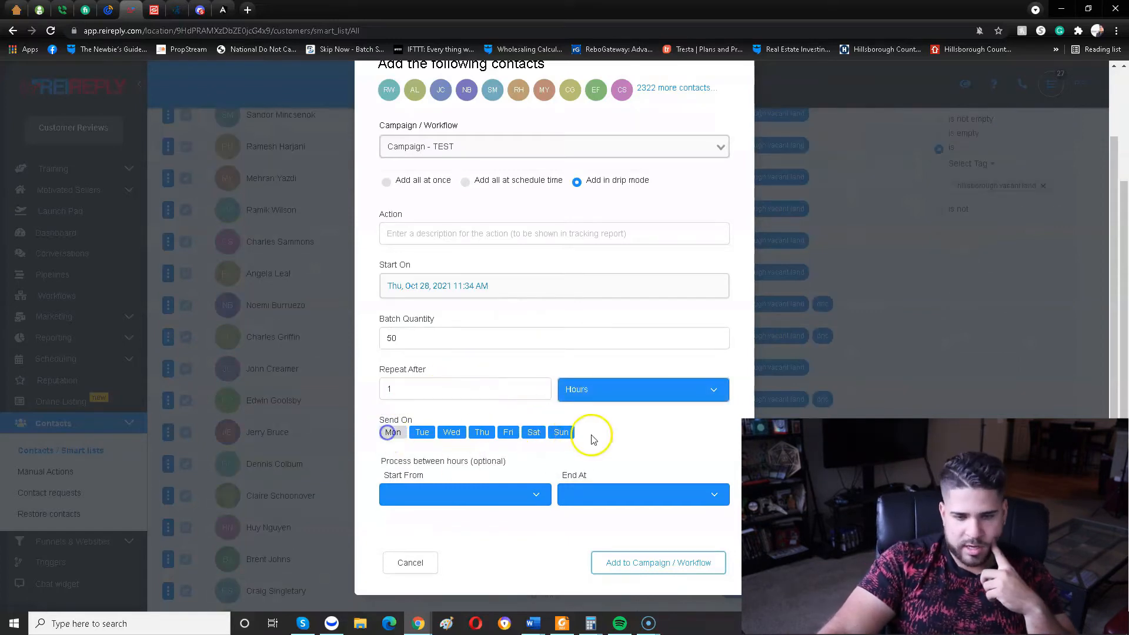
pyautogui.click(562, 433)
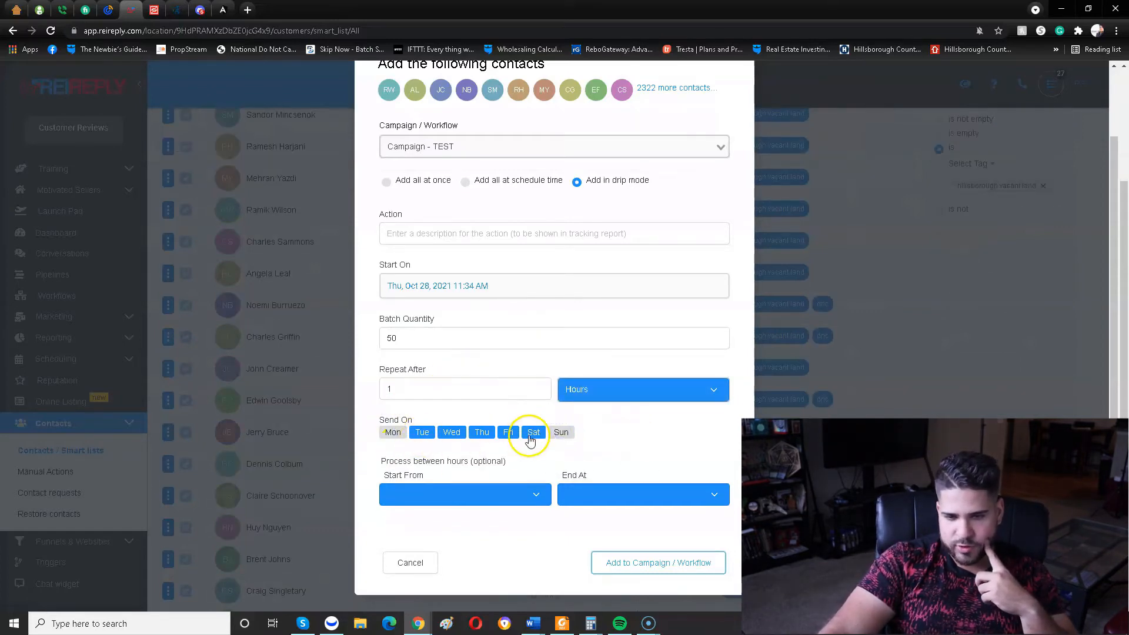
pyautogui.scroll(-1, 517, 459)
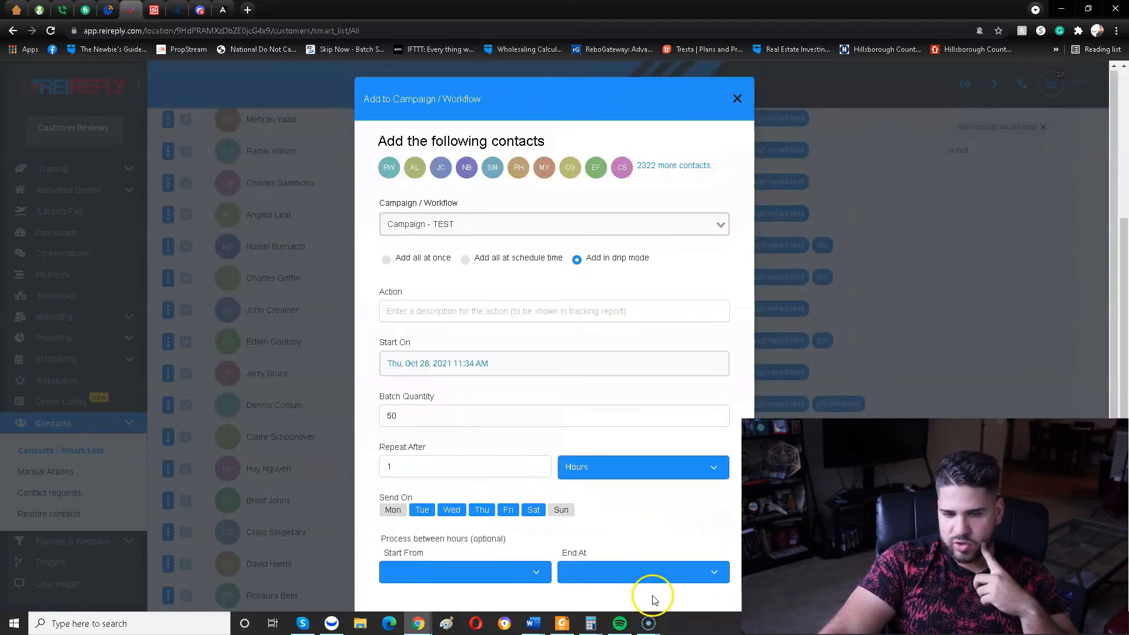
pyautogui.scroll(-1, 574, 352)
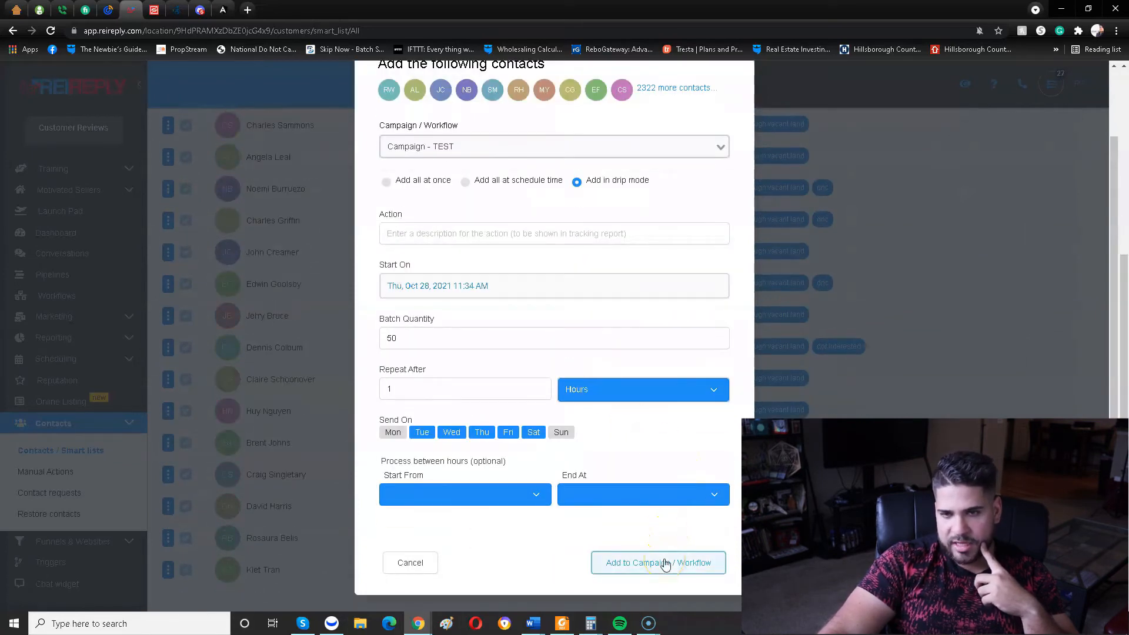
pyautogui.scroll(2, 845, 251)
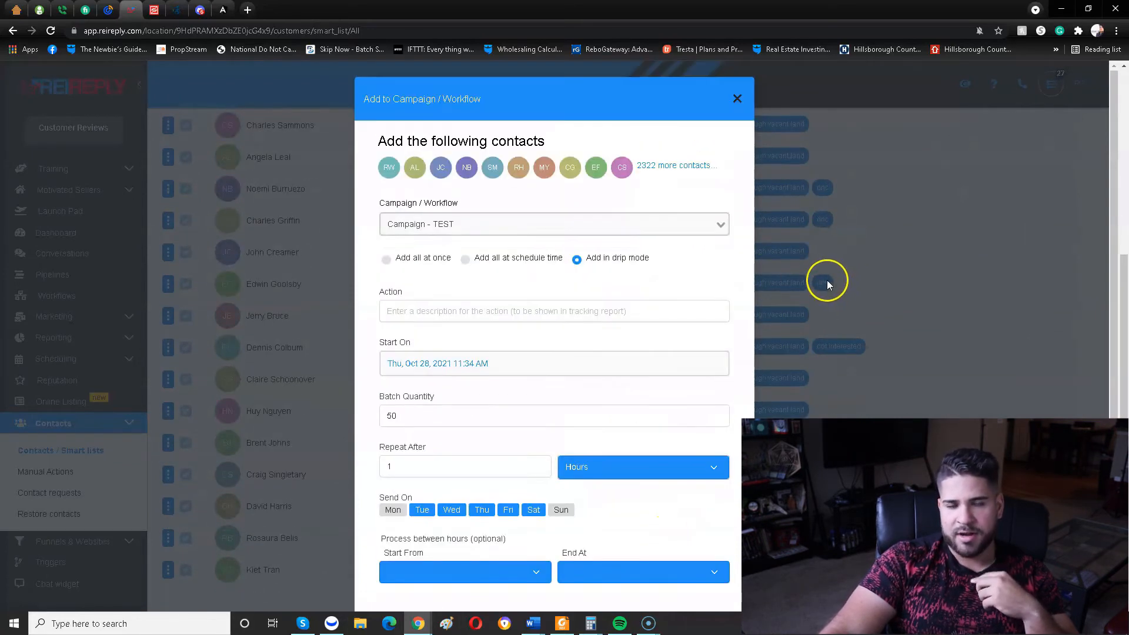
pyautogui.click(859, 234)
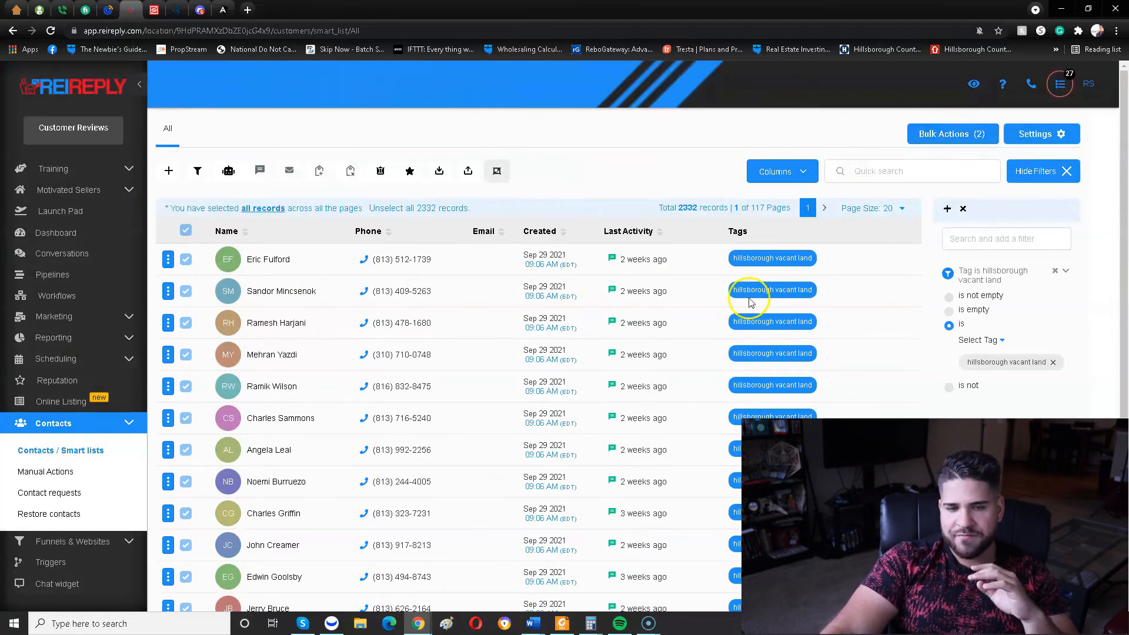
# Open the bulk actions overview and show the actions available for the bartow land campaign.
pyautogui.click(957, 135)
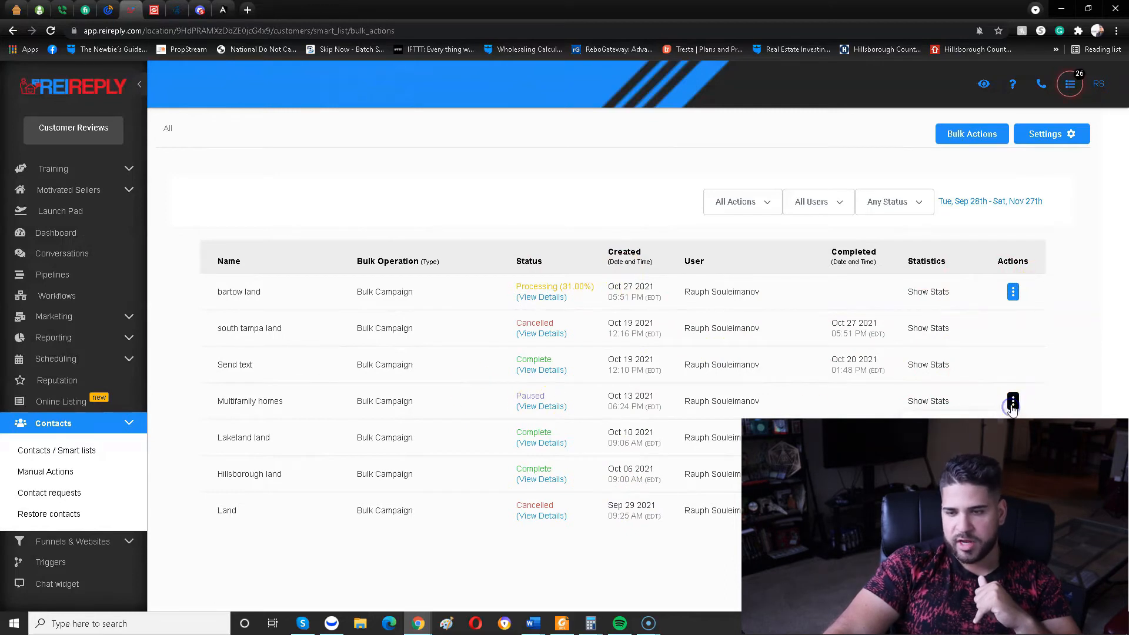
pyautogui.click(1013, 293)
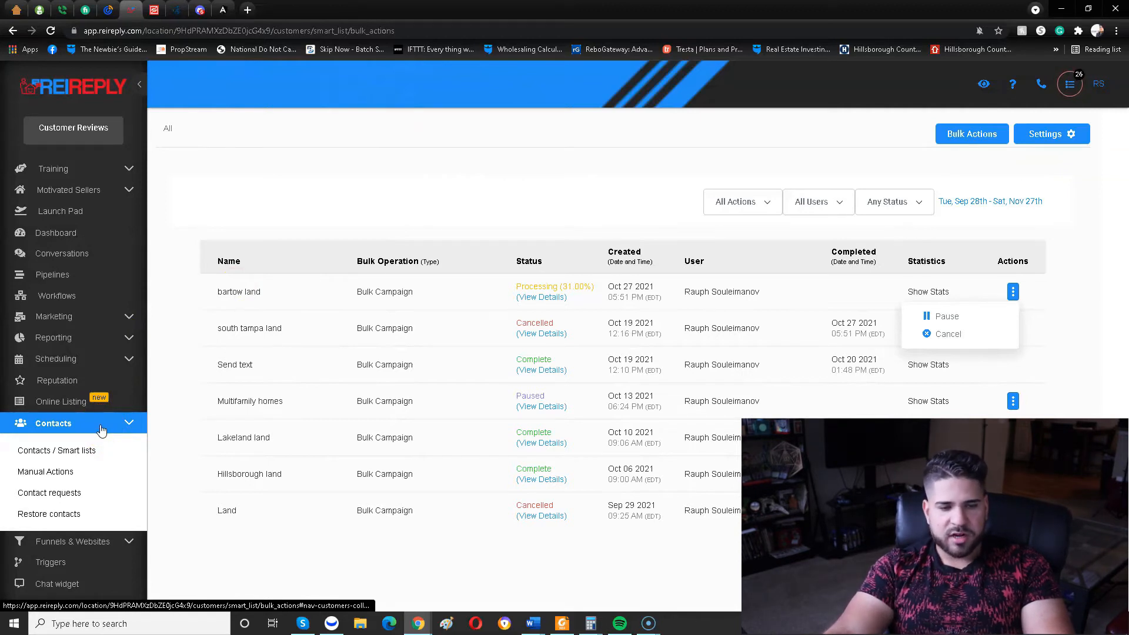
# Open the Triggers page and examine the triggers in the DNC/WRONG NUMBER TRIGGERS and New triggers folders.
pyautogui.click(101, 428)
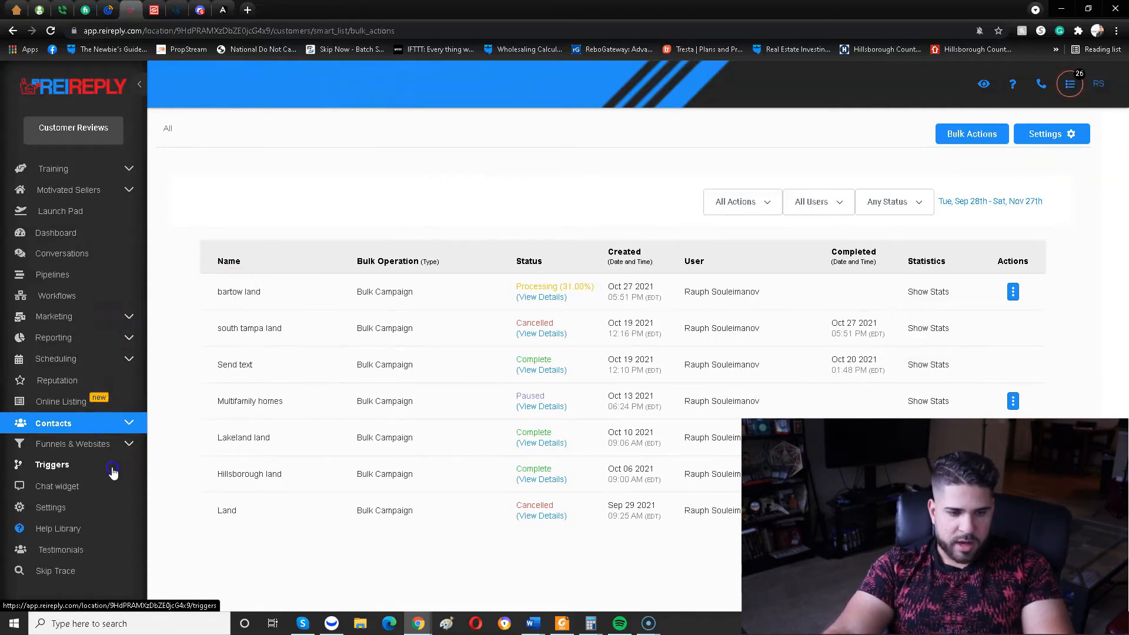
pyautogui.click(113, 472)
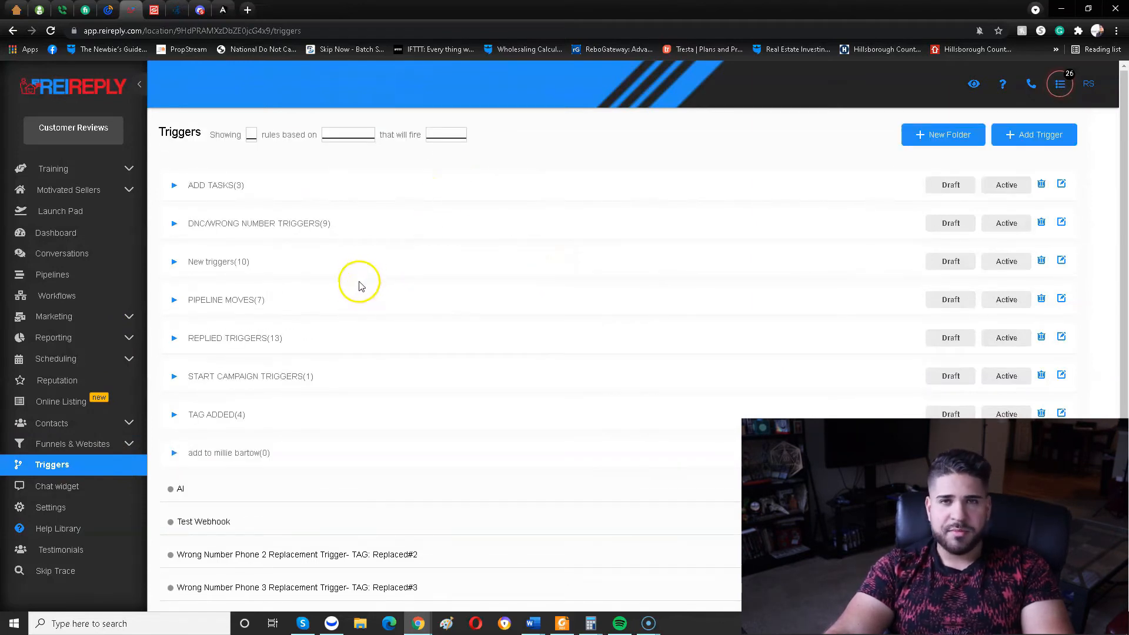
pyautogui.click(166, 226)
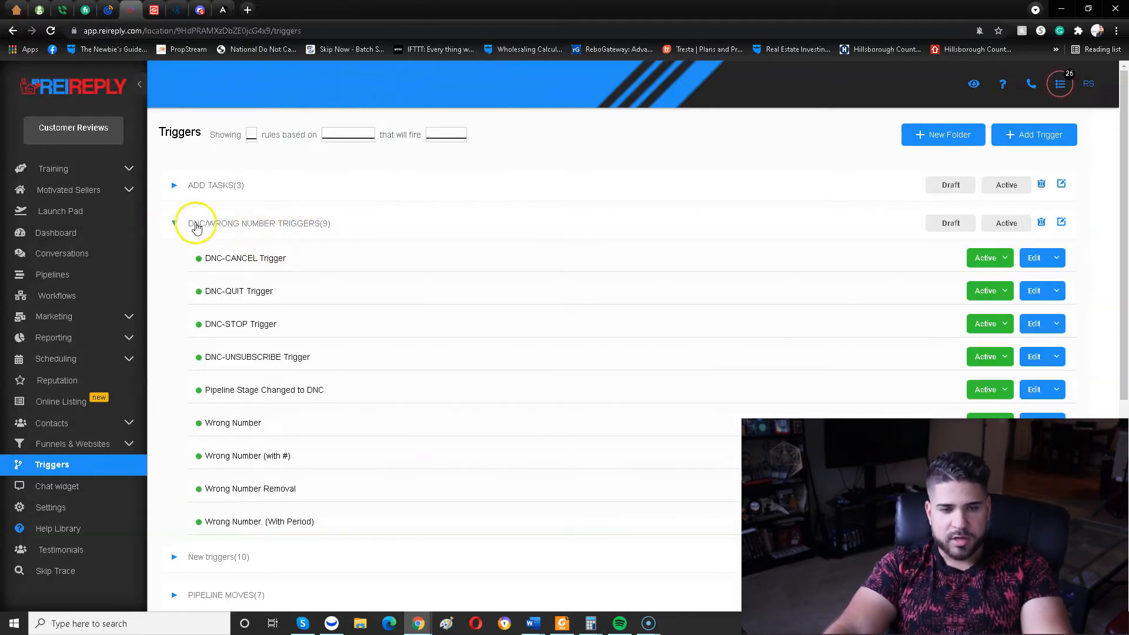
pyautogui.scroll(-1, 317, 244)
pyautogui.scroll(1, 312, 235)
pyautogui.scroll(-1, 277, 247)
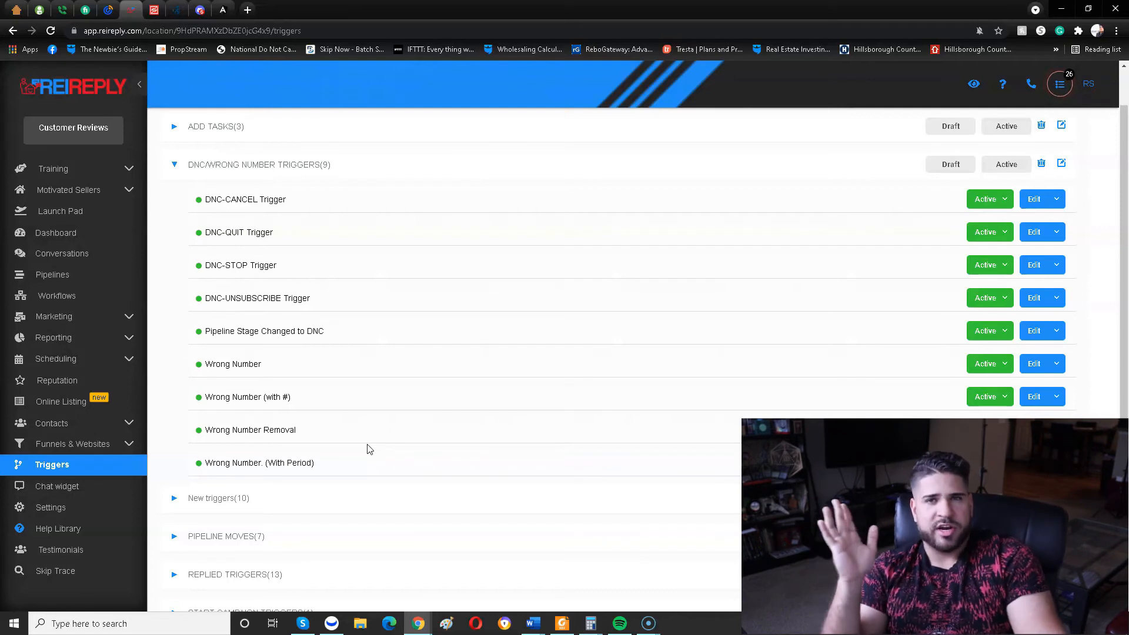
pyautogui.scroll(-2, 416, 449)
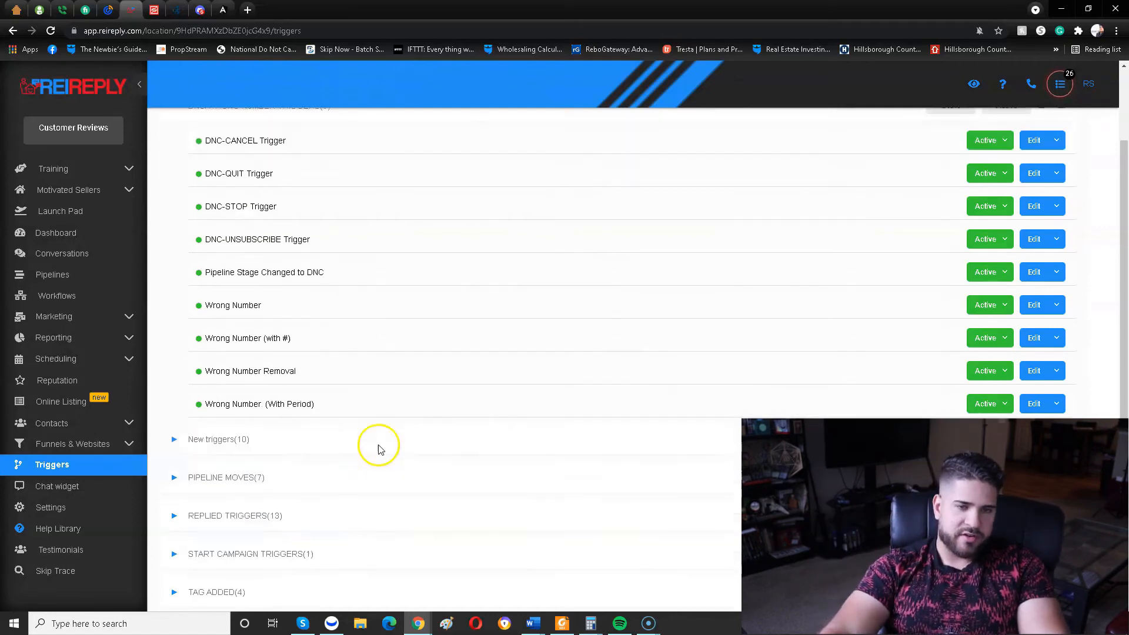
pyautogui.scroll(1, 328, 353)
pyautogui.scroll(-2, 314, 352)
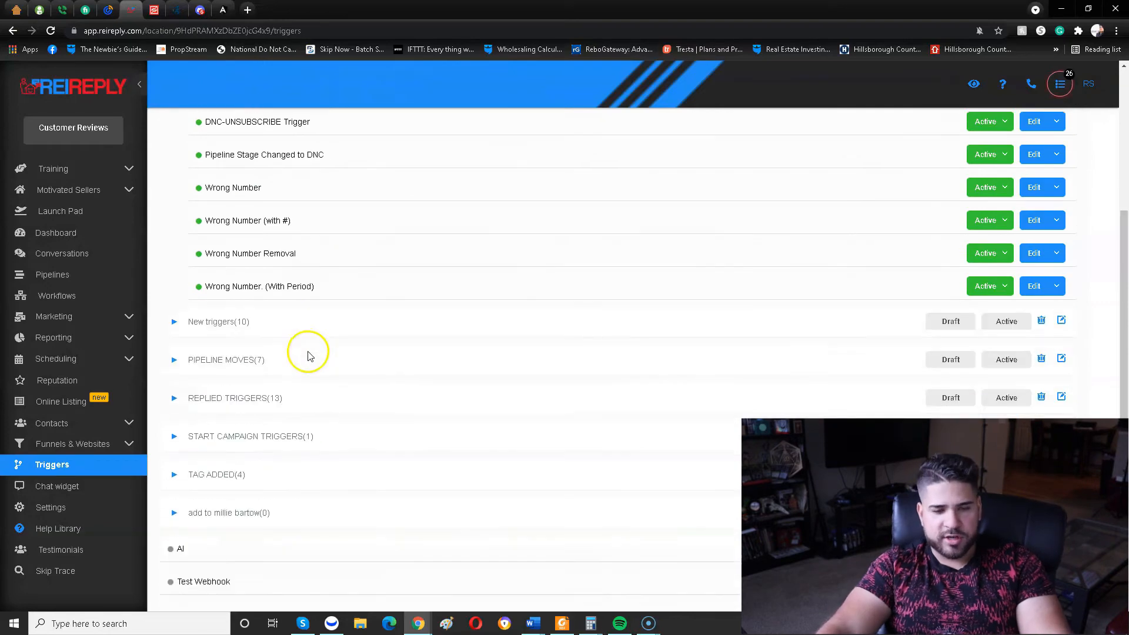
pyautogui.scroll(-1, 185, 319)
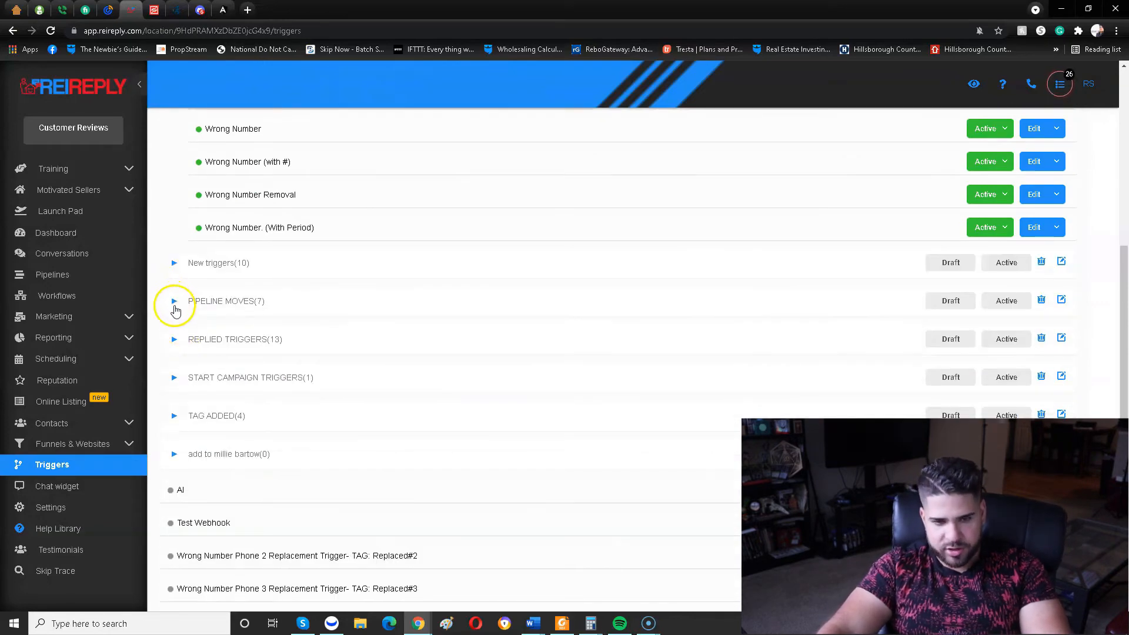
pyautogui.click(174, 269)
pyautogui.scroll(-3, 297, 365)
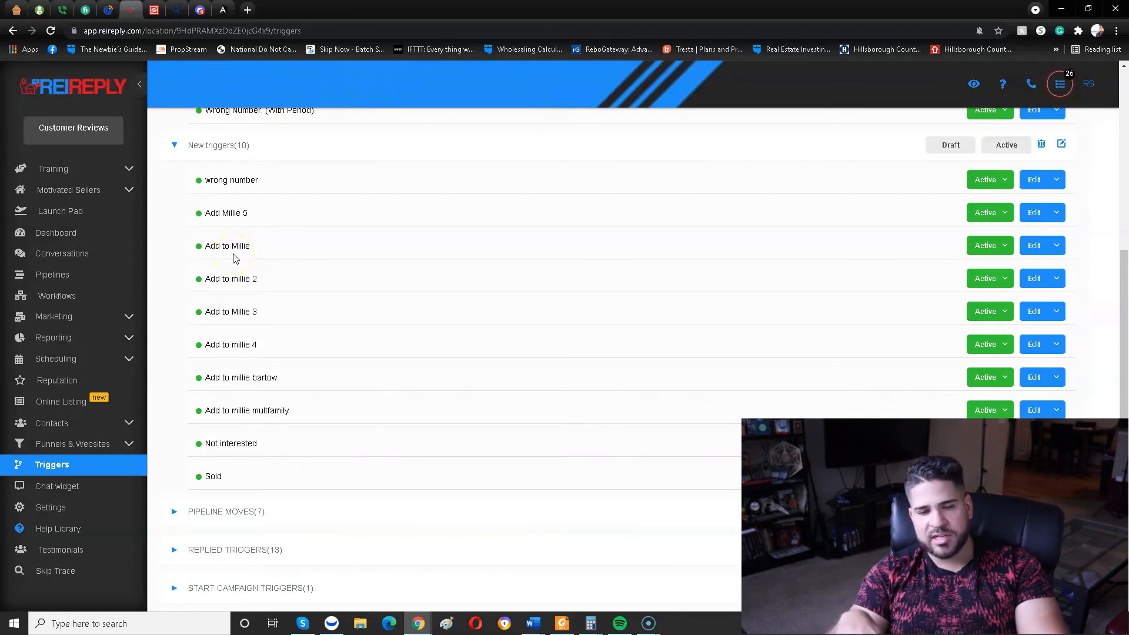
# Create a trigger named TEST, assign it to a folder and save it.
pyautogui.scroll(7, 255, 304)
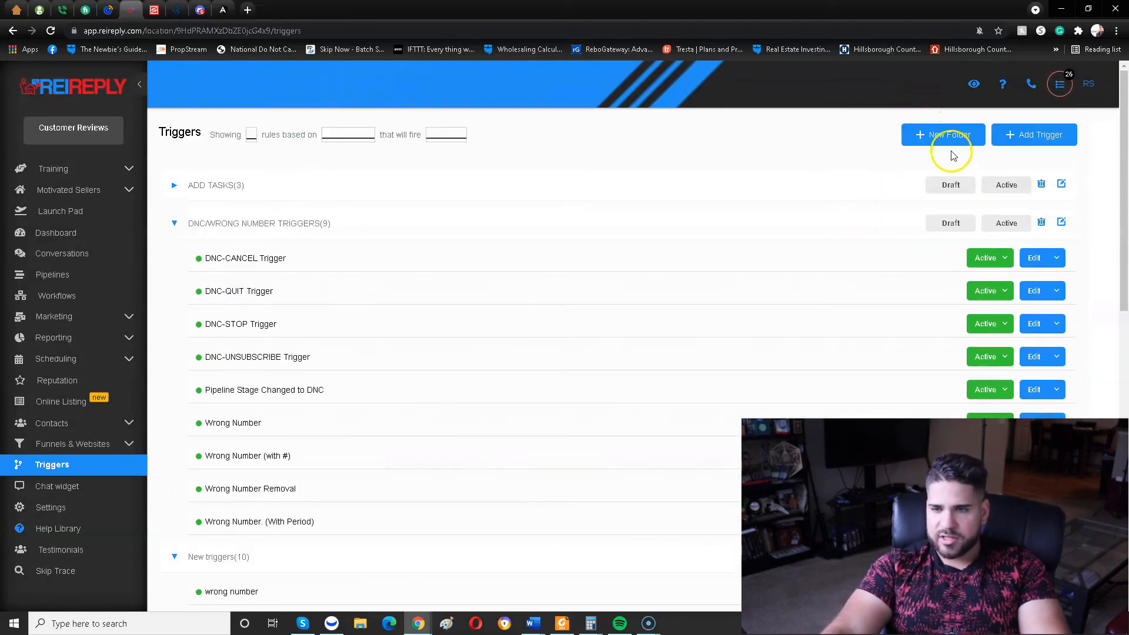
pyautogui.click(1018, 142)
pyautogui.click(476, 154)
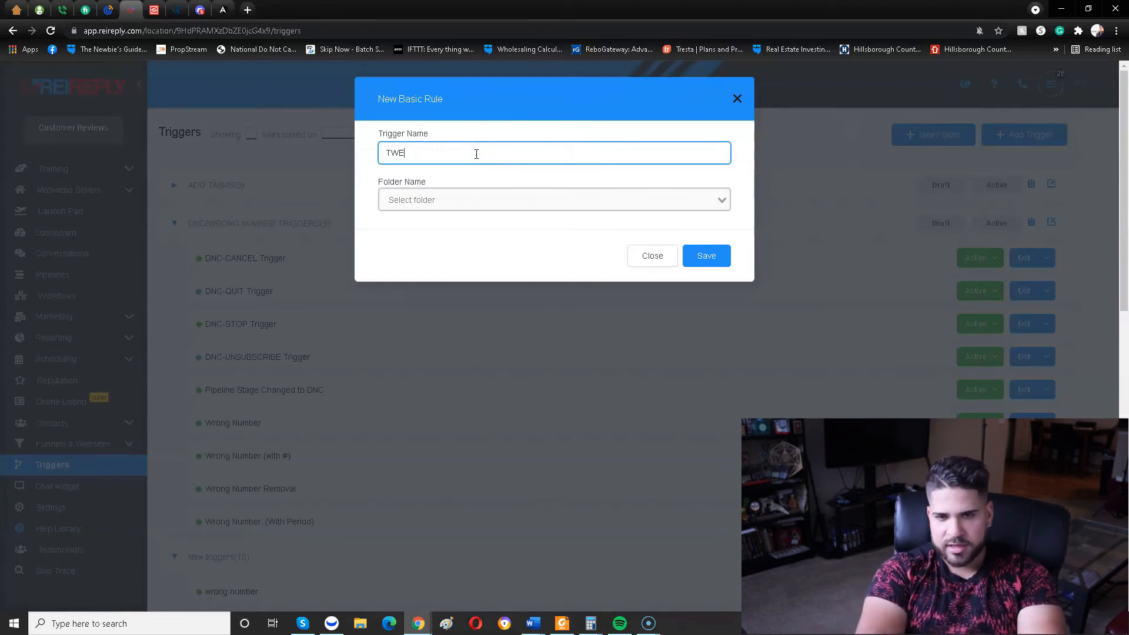
pyautogui.click(461, 202)
pyautogui.click(454, 252)
pyautogui.click(722, 253)
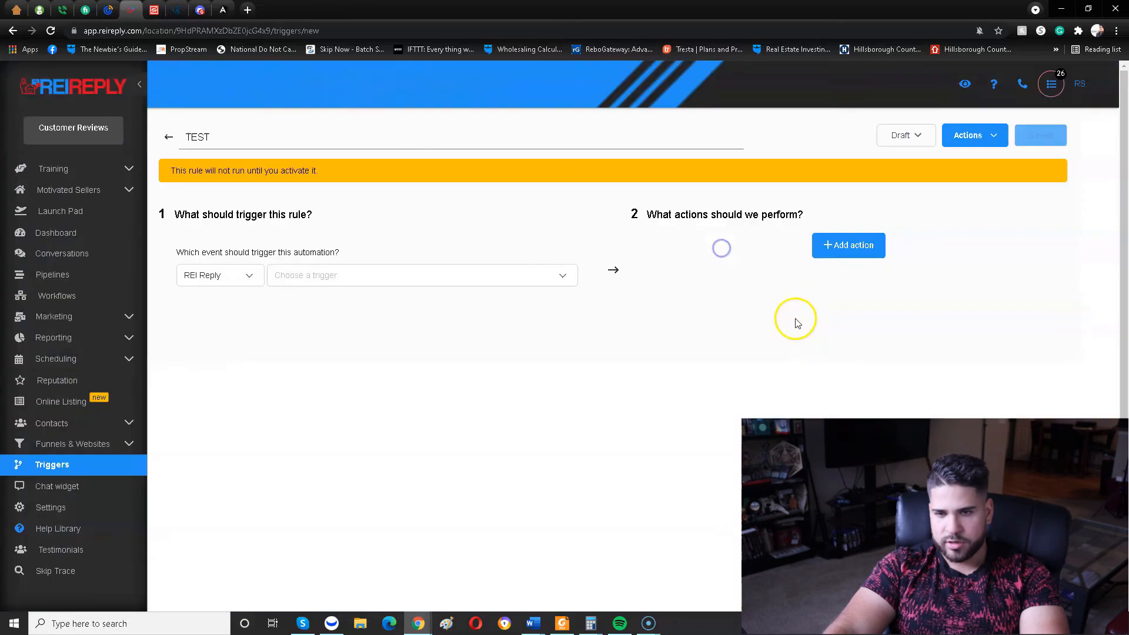
# Set the TEST trigger's event to Customer Replied under REI Reply.
pyautogui.click(219, 276)
pyautogui.click(373, 317)
pyautogui.click(252, 280)
pyautogui.click(385, 333)
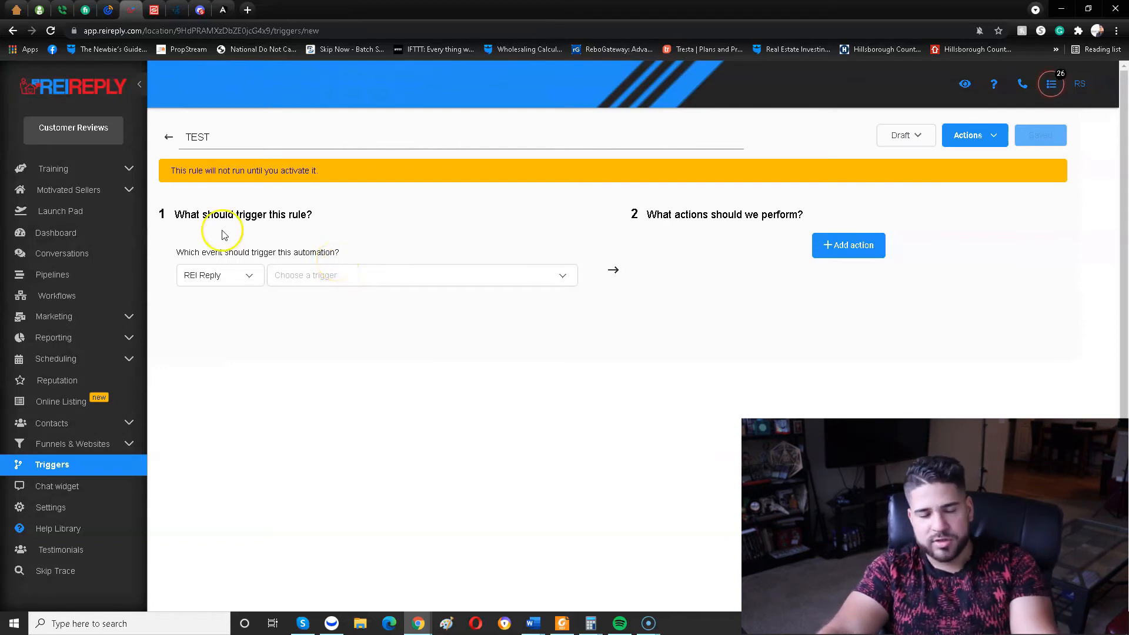
pyautogui.click(314, 275)
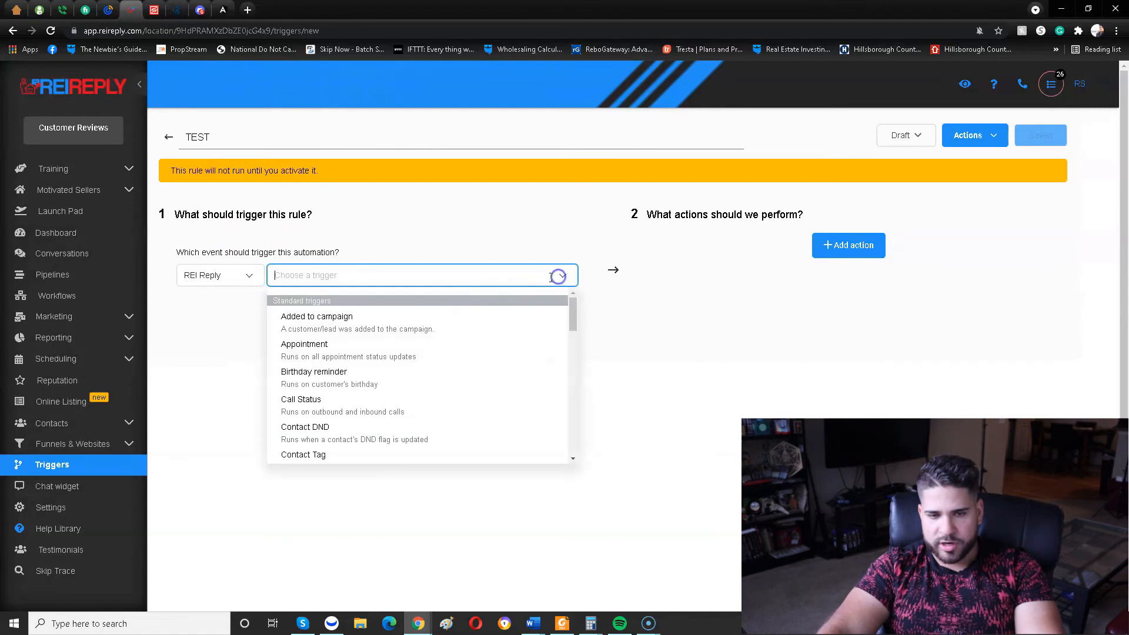
pyautogui.scroll(-1, 406, 341)
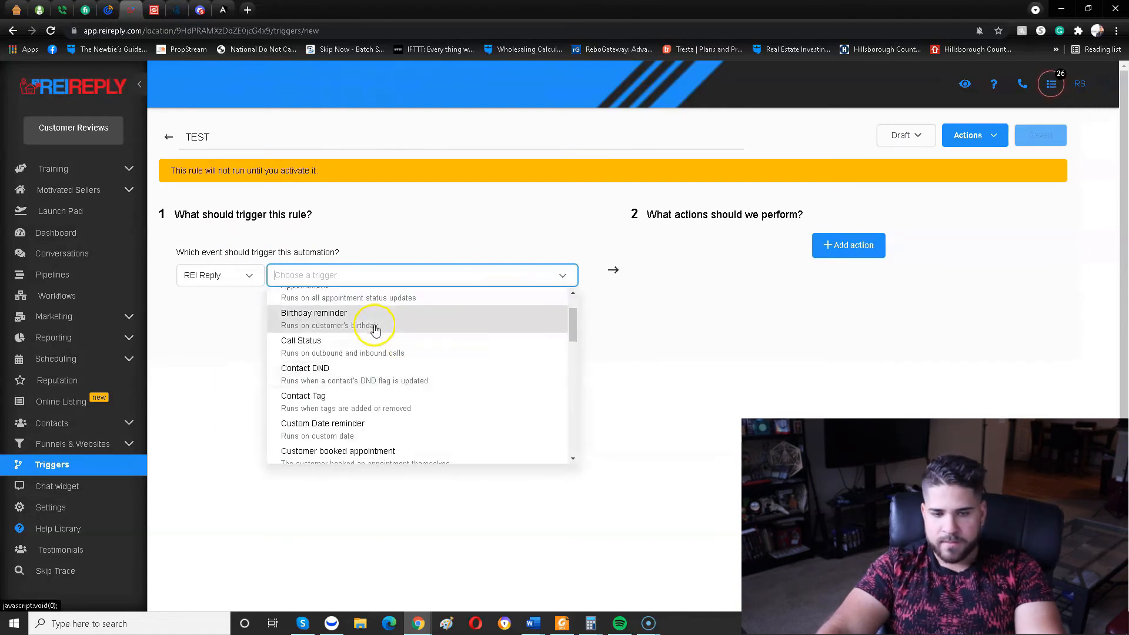
pyautogui.scroll(-2, 353, 429)
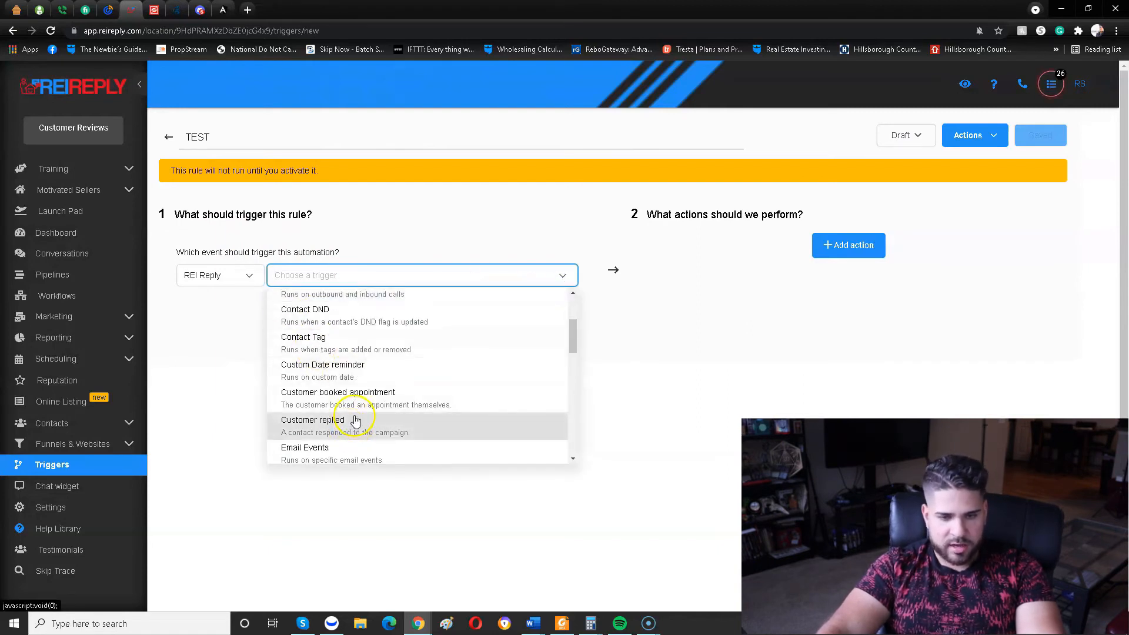
pyautogui.click(352, 427)
pyautogui.click(193, 303)
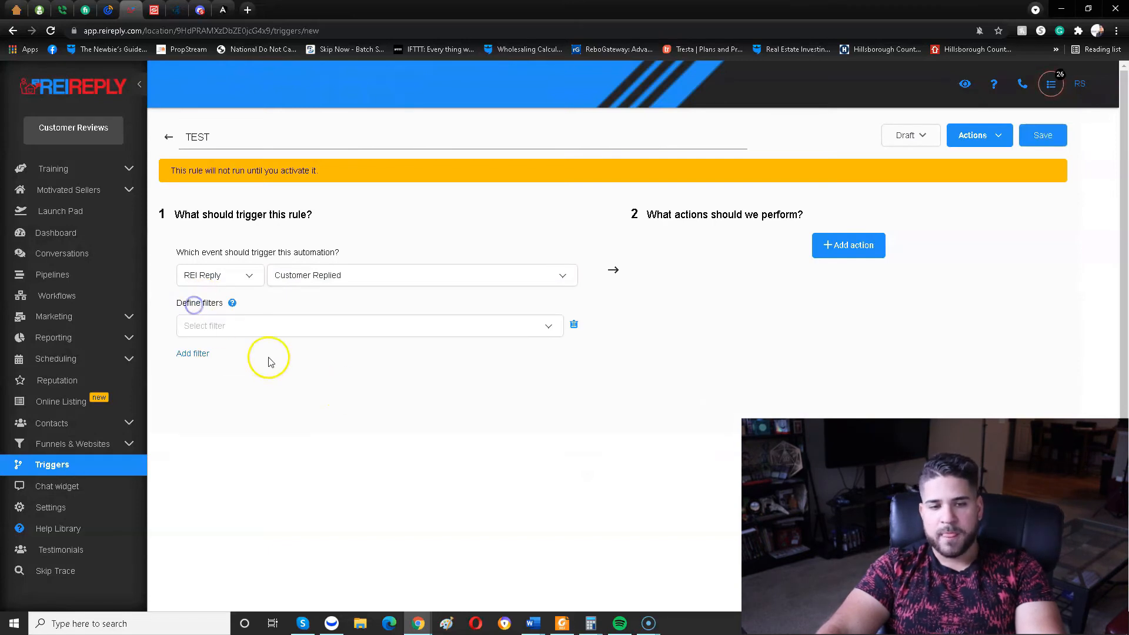
# Filter the trigger to customers who replied to the TEST campaign.
pyautogui.click(222, 325)
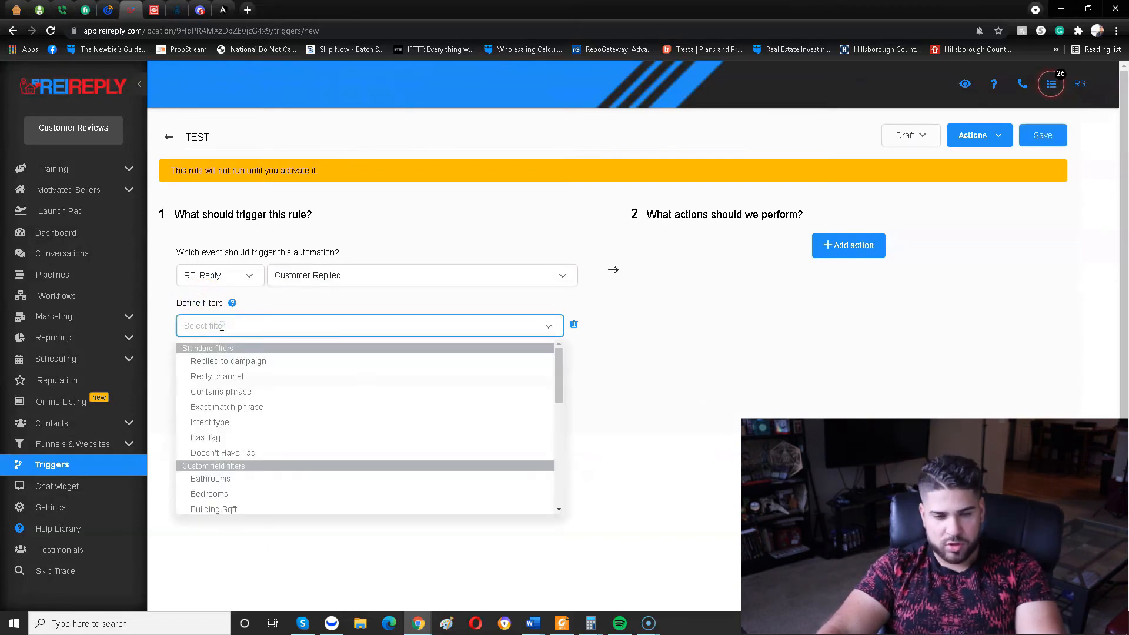
pyautogui.click(264, 365)
pyautogui.click(463, 322)
pyautogui.click(429, 423)
# Add a second filter so the reply must contain the phrase "take me off".
pyautogui.click(196, 354)
pyautogui.click(267, 353)
pyautogui.scroll(-1, 282, 406)
pyautogui.scroll(1, 269, 404)
pyautogui.click(270, 404)
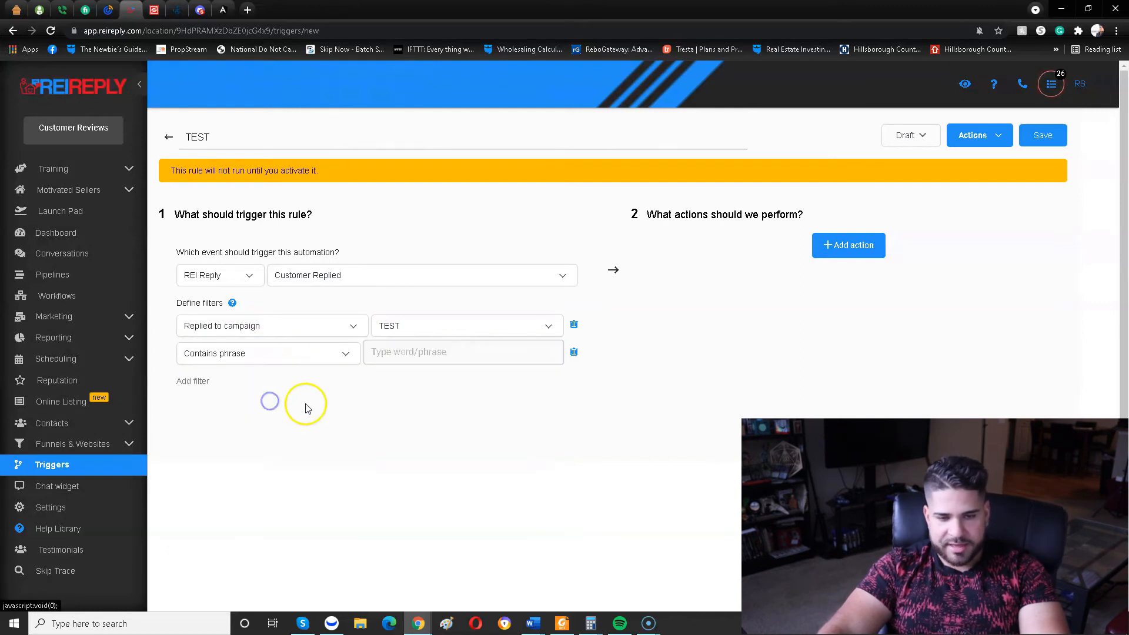
pyautogui.click(288, 357)
pyautogui.click(374, 354)
pyautogui.write('wro')
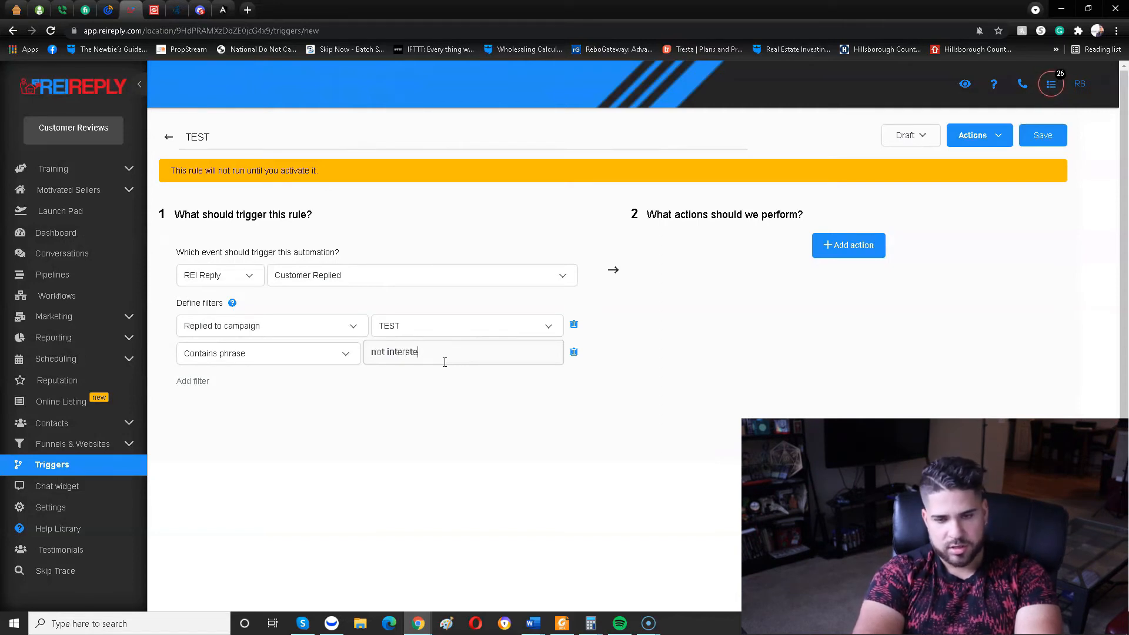
pyautogui.press('BackSpace')
pyautogui.press('BackSpace')
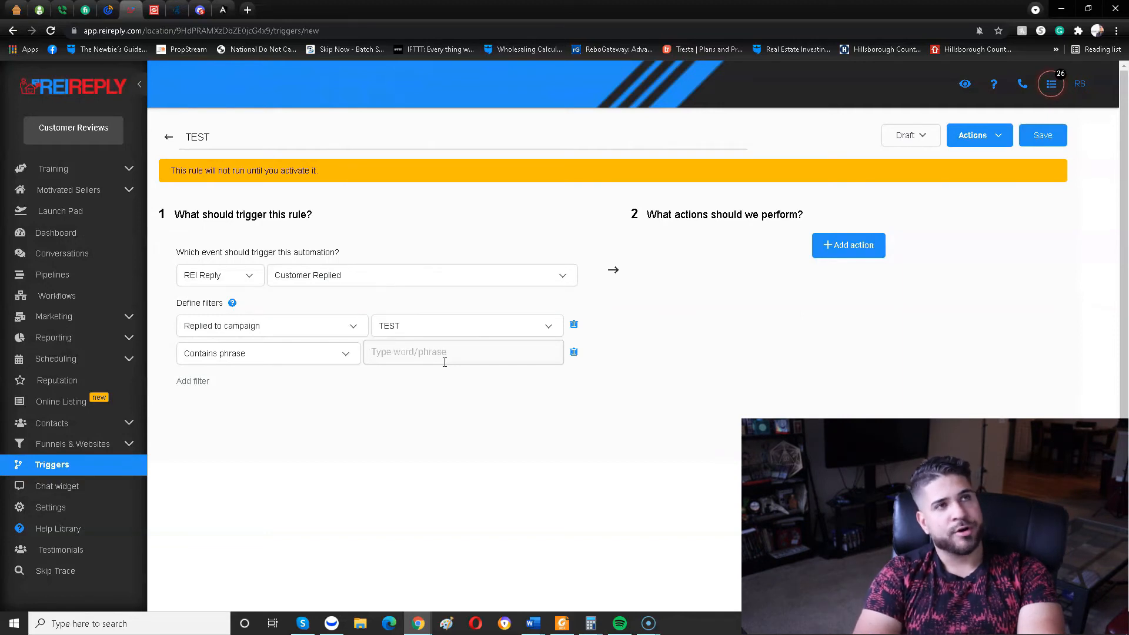
pyautogui.write('take me off')
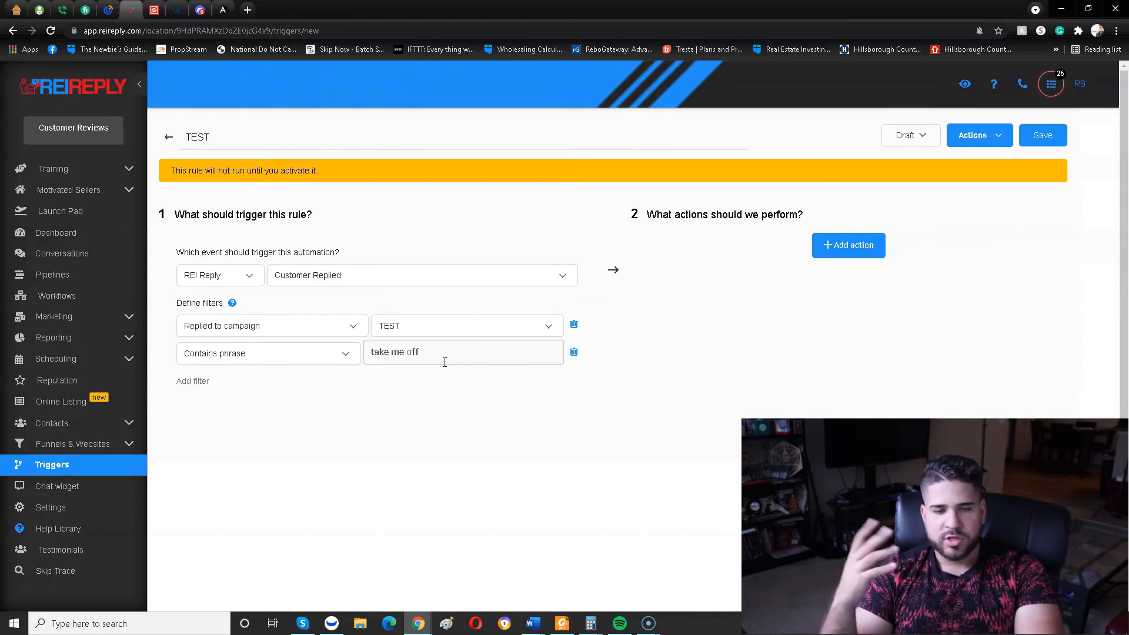
# Add the Remove From All Campaigns action to the trigger and switch its status to Active.
pyautogui.click(849, 245)
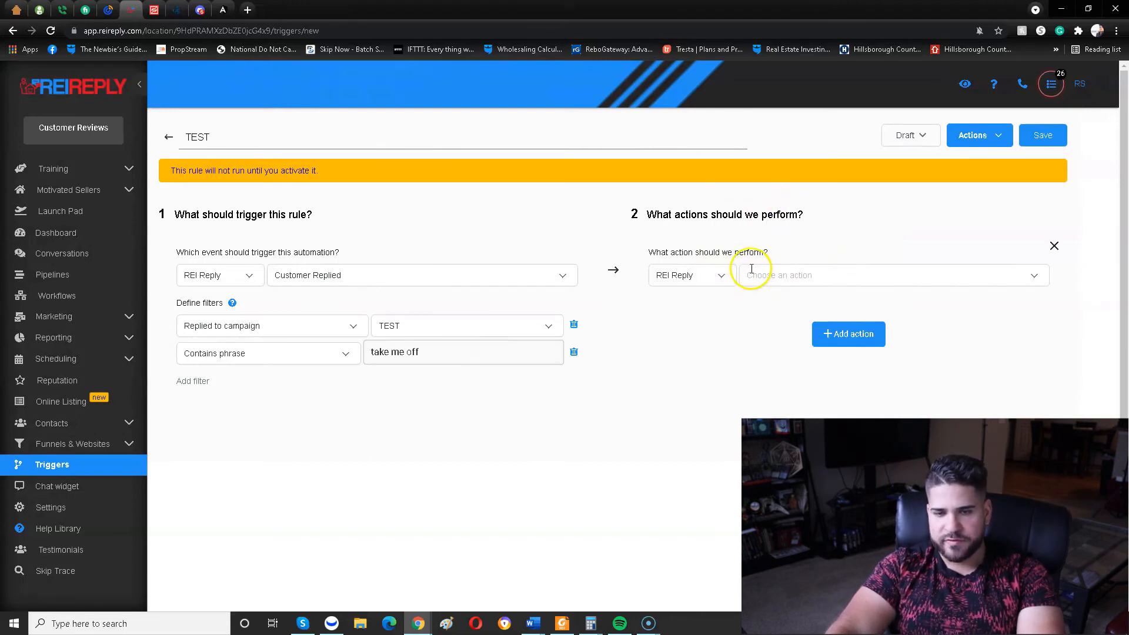
pyautogui.click(757, 275)
pyautogui.scroll(-2, 855, 414)
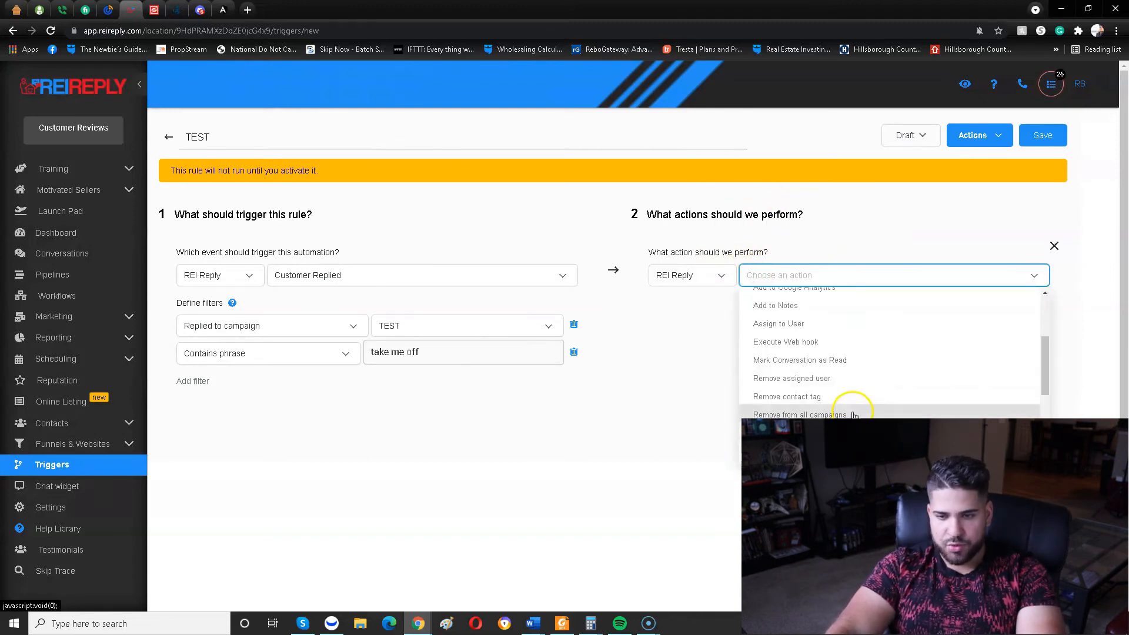
pyautogui.click(855, 414)
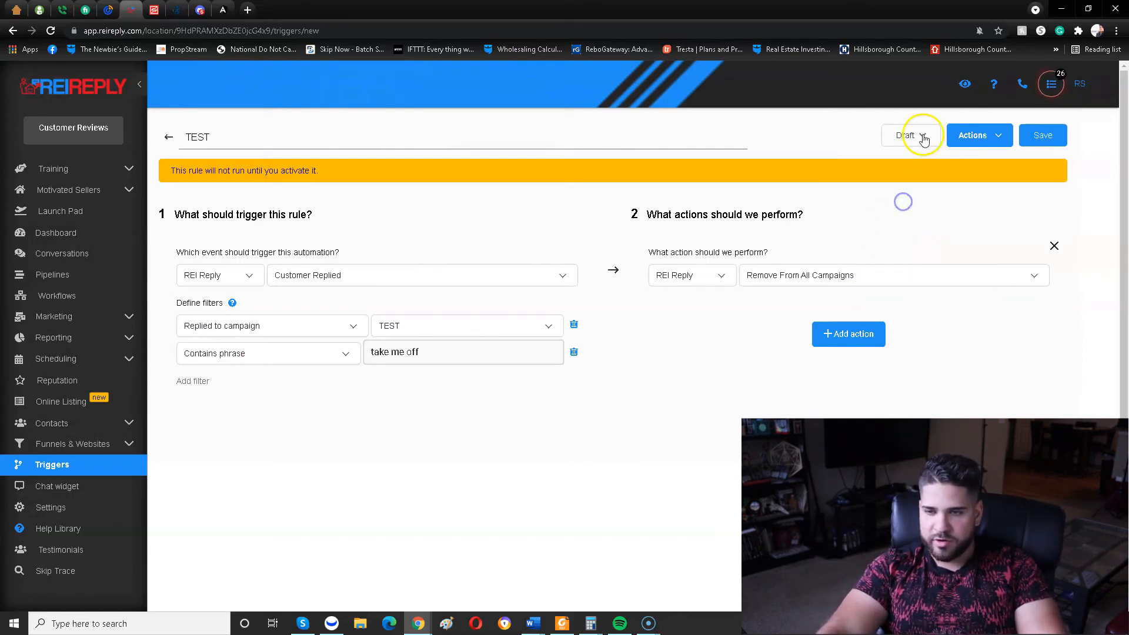
pyautogui.click(912, 136)
pyautogui.click(923, 159)
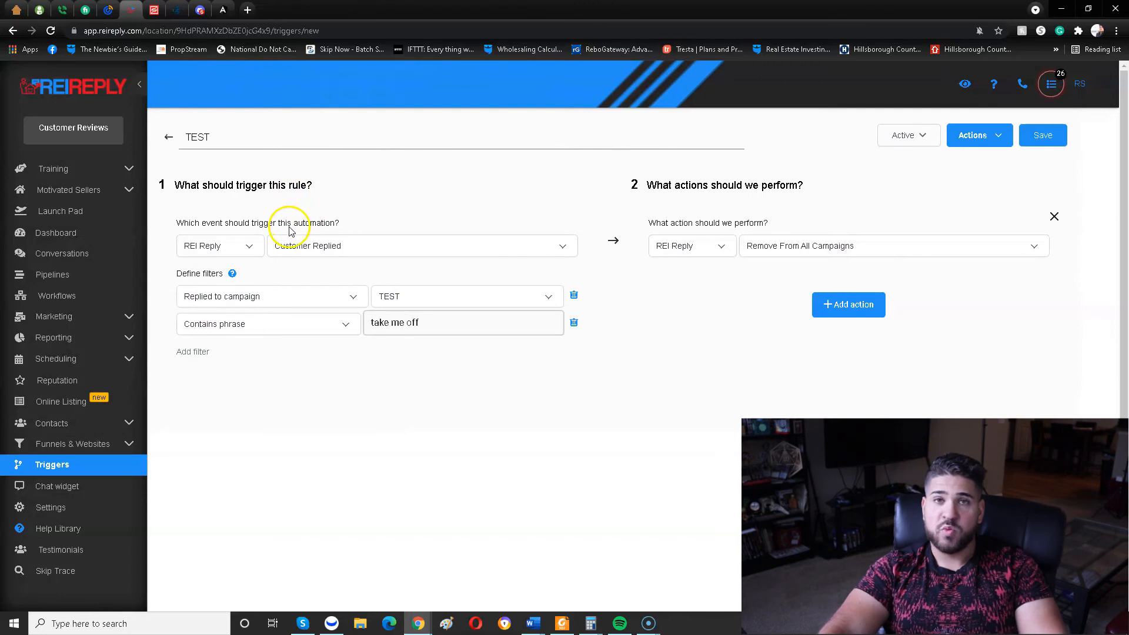
# Add a second action to the trigger and look through the available action types without choosing one.
pyautogui.click(847, 305)
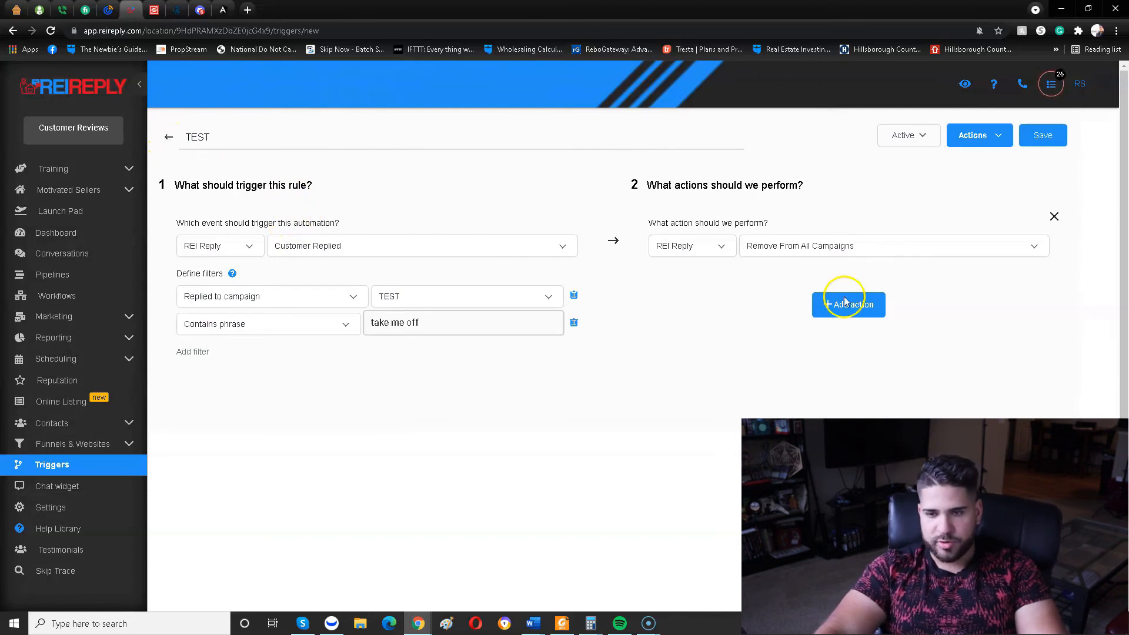
pyautogui.click(753, 342)
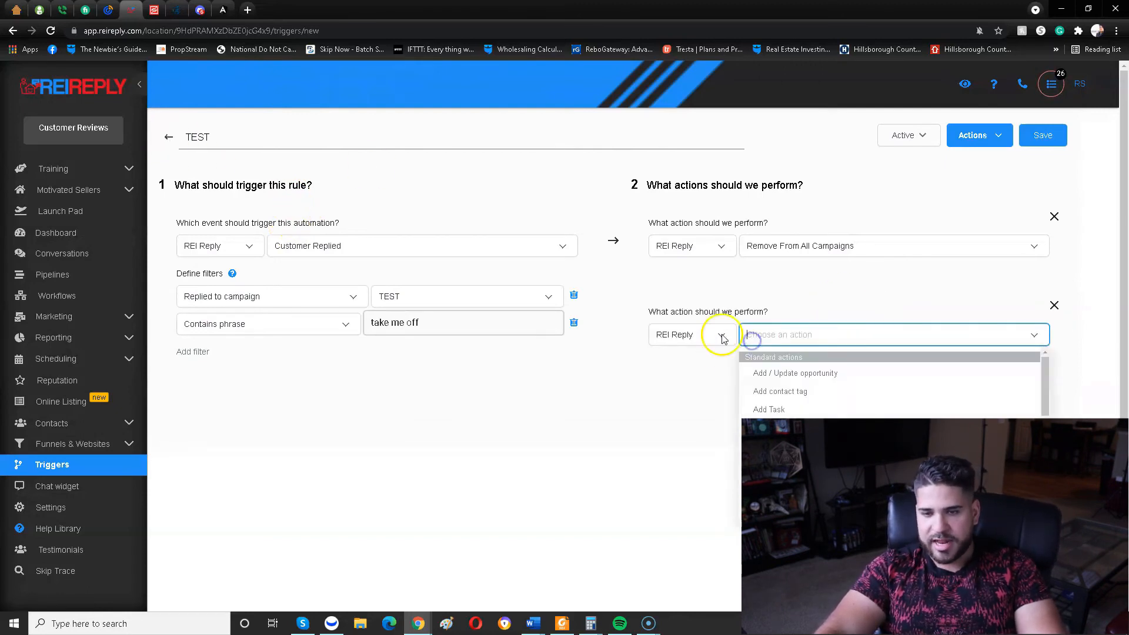
pyautogui.scroll(-5, 832, 400)
pyautogui.scroll(5, 784, 406)
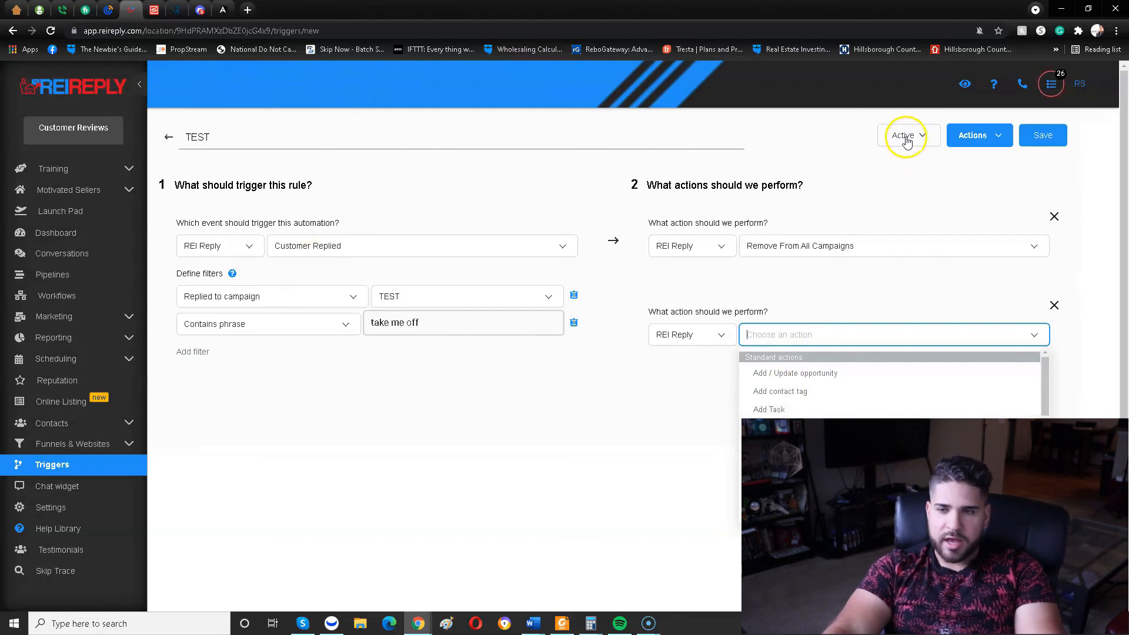
# Leave the TEST trigger without saving and look through the list of existing triggers.
pyautogui.click(170, 137)
pyautogui.click(617, 109)
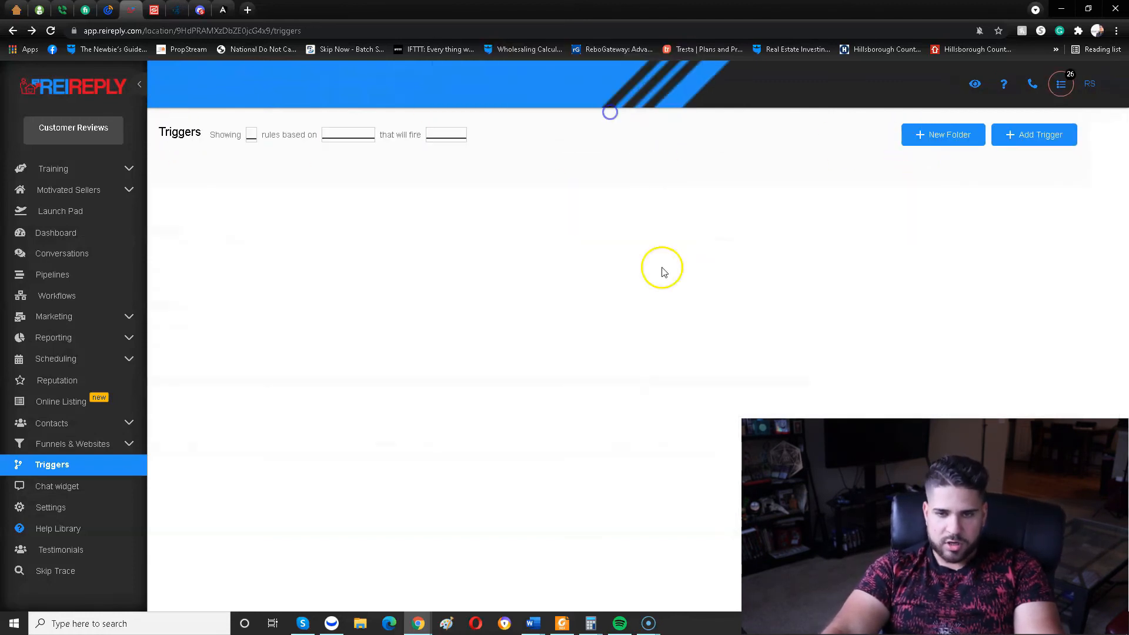
pyautogui.scroll(-2, 194, 406)
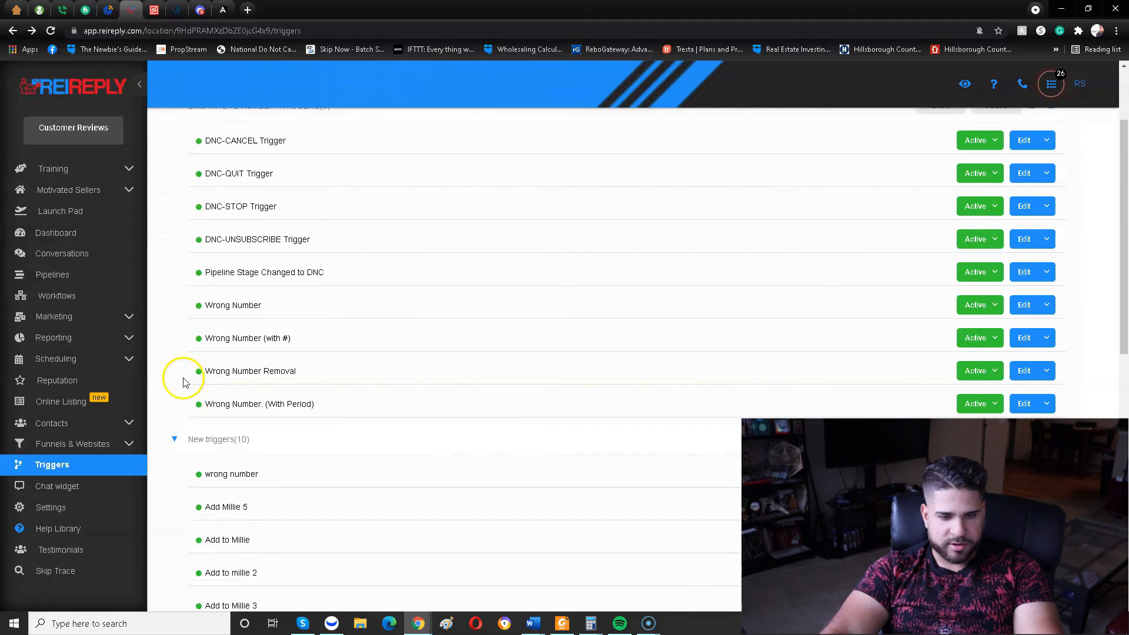
pyautogui.scroll(-1, 96, 475)
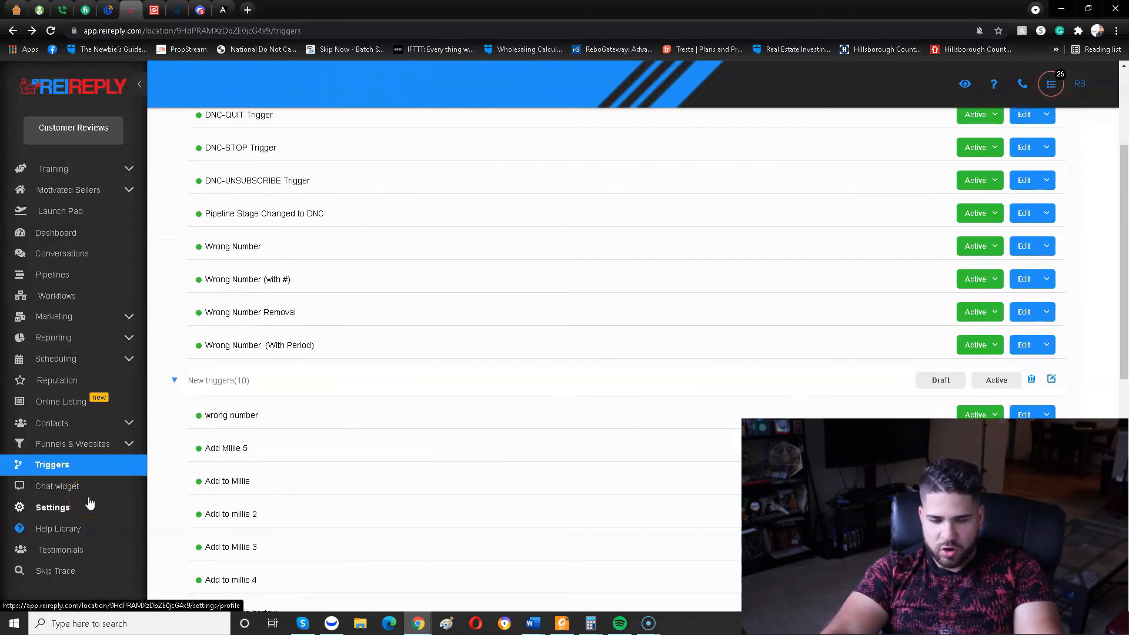
# Open Conversations and filter the unread messages by each assigned team member in turn, ending on the last one listed.
pyautogui.click(119, 250)
pyautogui.click(260, 209)
pyautogui.click(276, 227)
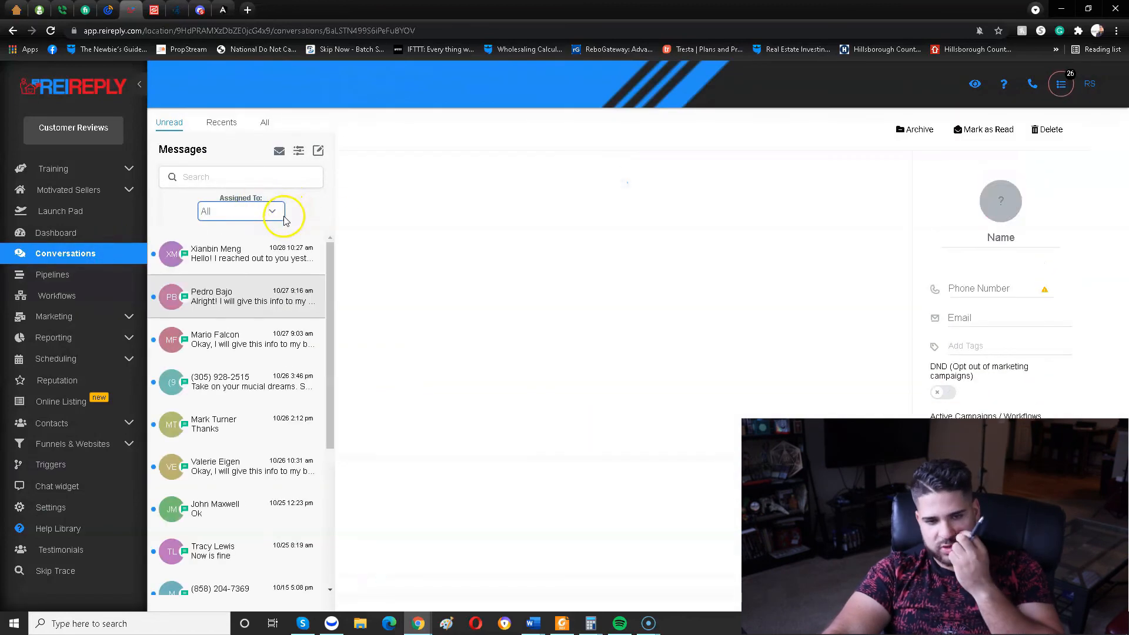
pyautogui.click(273, 219)
pyautogui.click(247, 240)
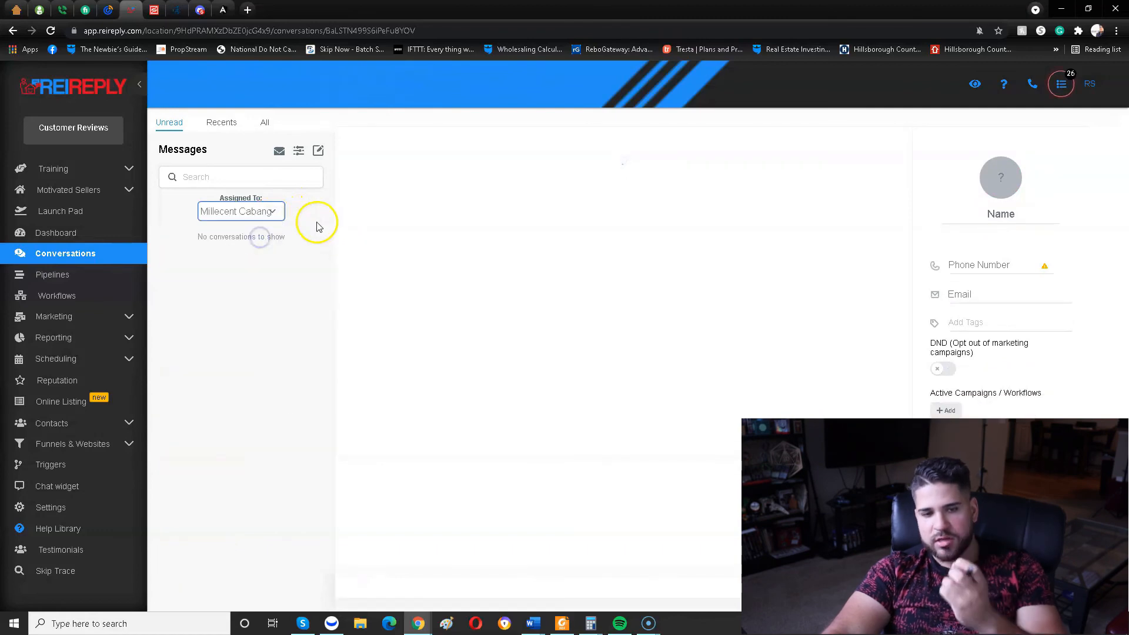
pyautogui.click(252, 215)
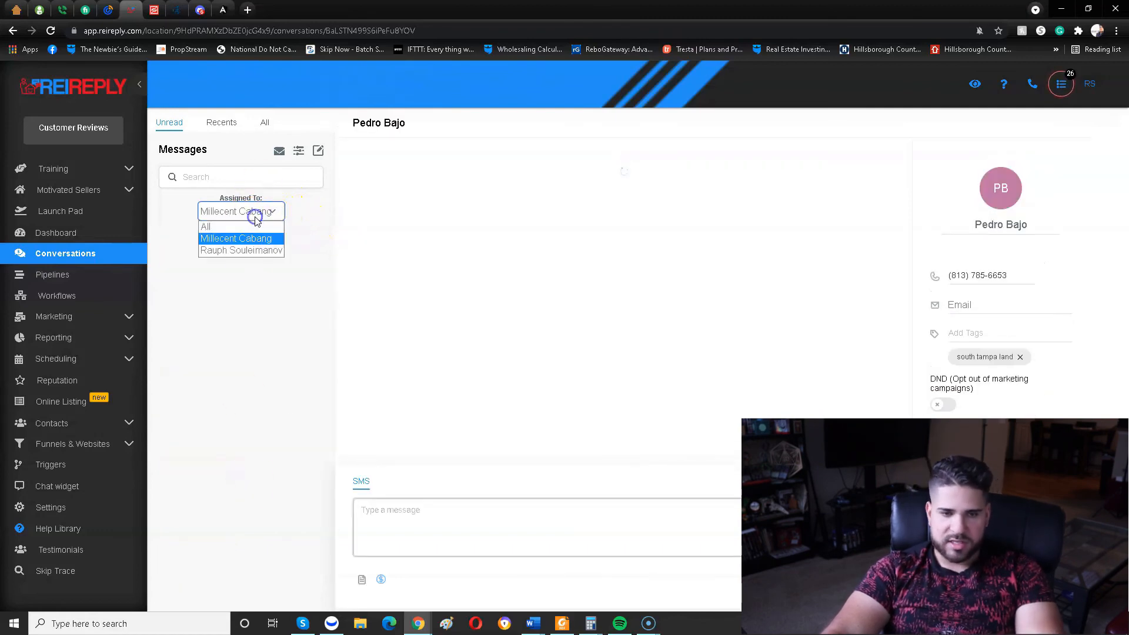
pyautogui.click(252, 233)
pyautogui.click(272, 214)
pyautogui.click(260, 251)
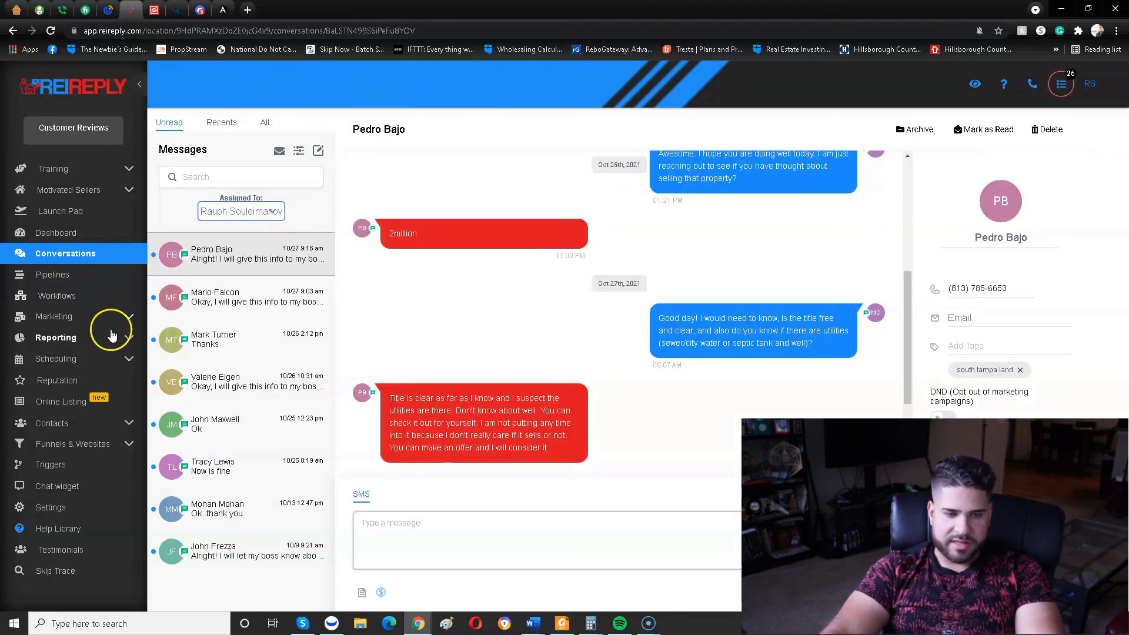
# Browse the message templates available for an SMS reply in the open conversation and close the template dialog without choosing one.
pyautogui.click(100, 423)
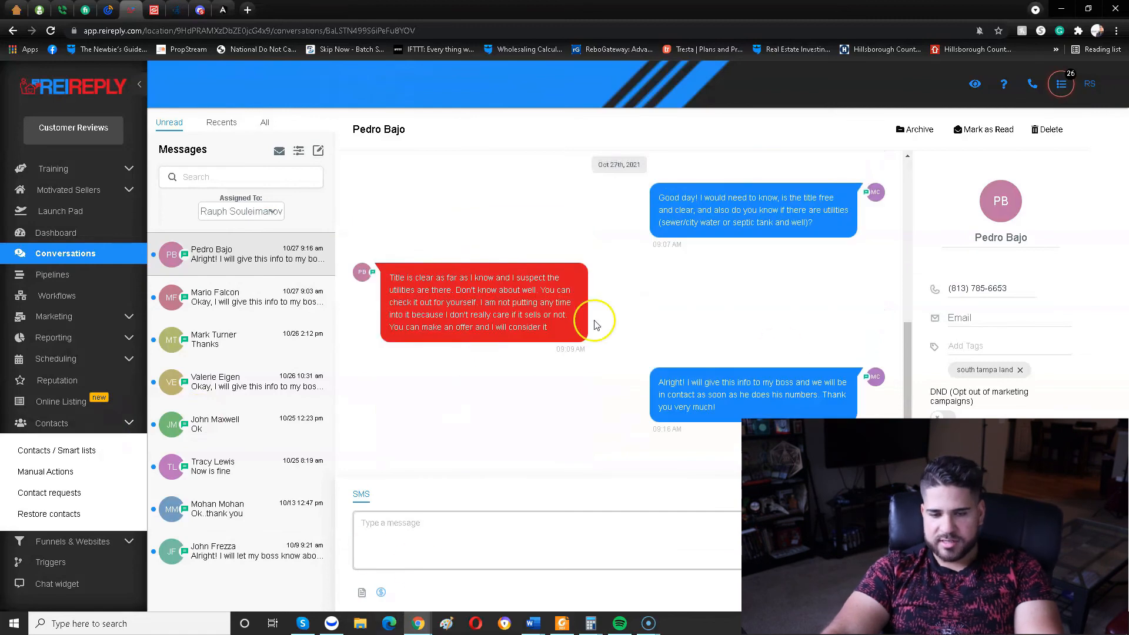
pyautogui.click(358, 600)
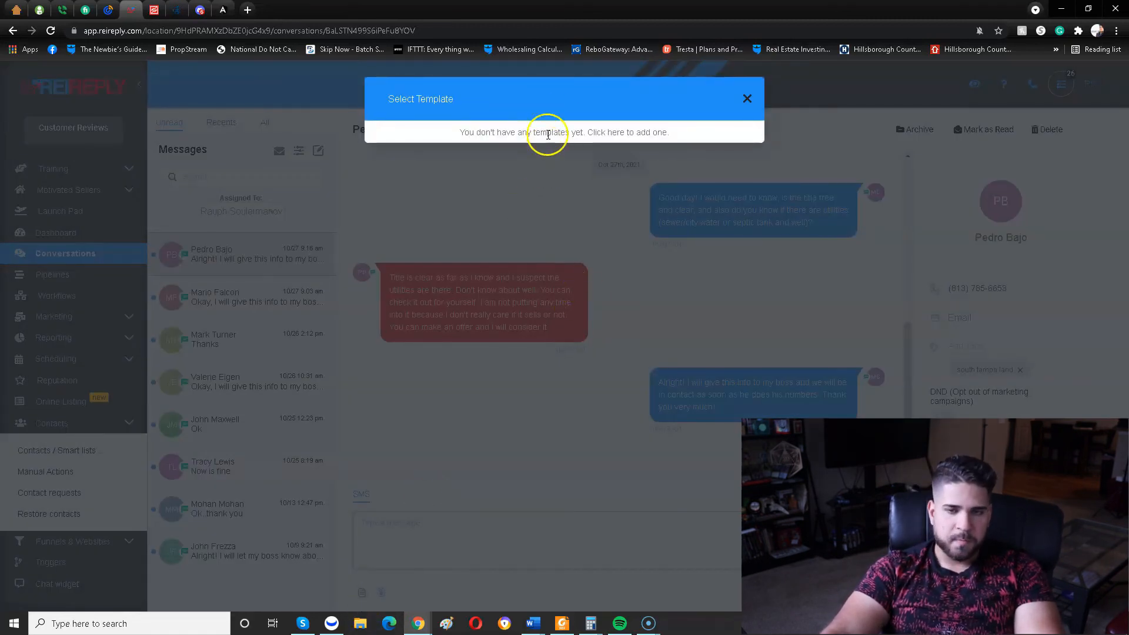
pyautogui.click(531, 156)
pyautogui.scroll(-5, 469, 273)
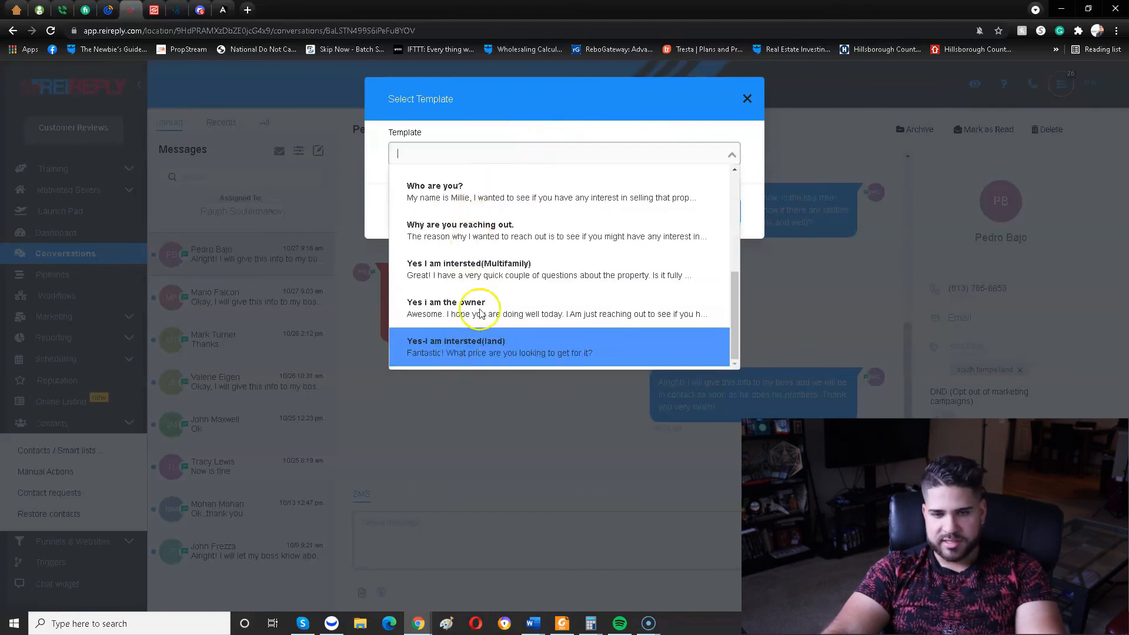
pyautogui.scroll(5, 471, 330)
pyautogui.click(759, 102)
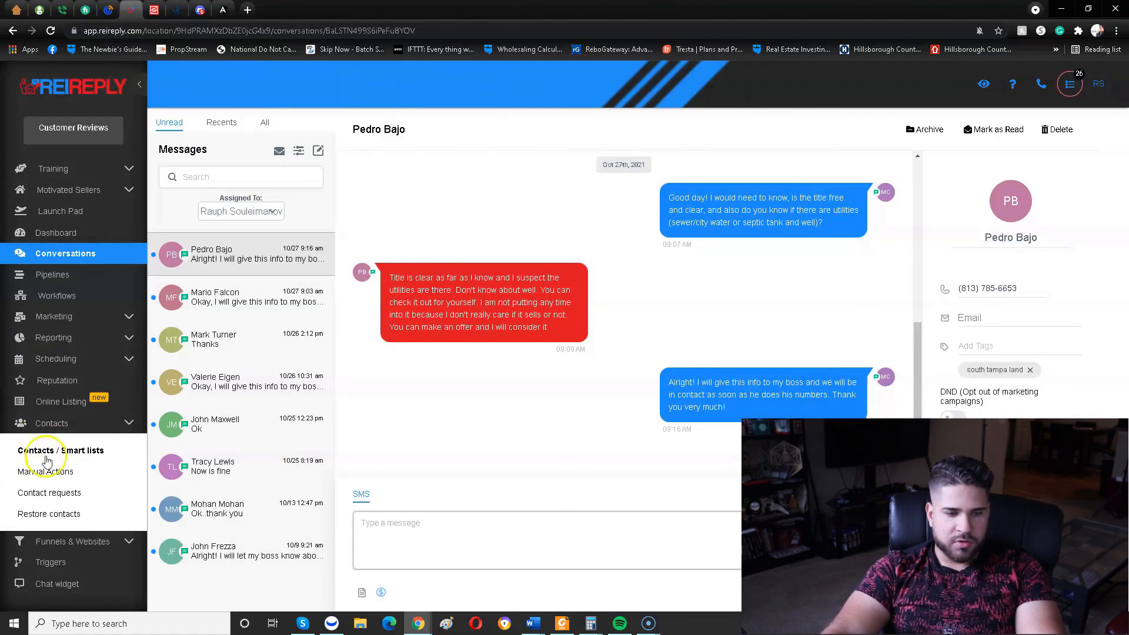
# Open the Templates section of the settings and review the names and body texts of the message templates.
pyautogui.scroll(-1, 64, 532)
pyautogui.click(58, 513)
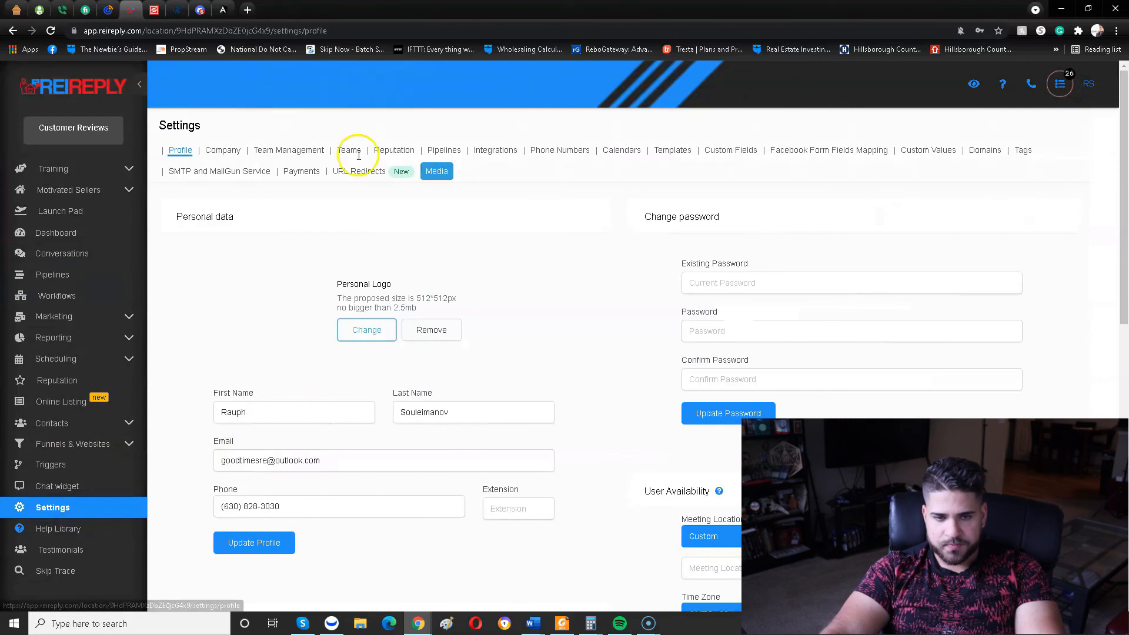
pyautogui.click(671, 149)
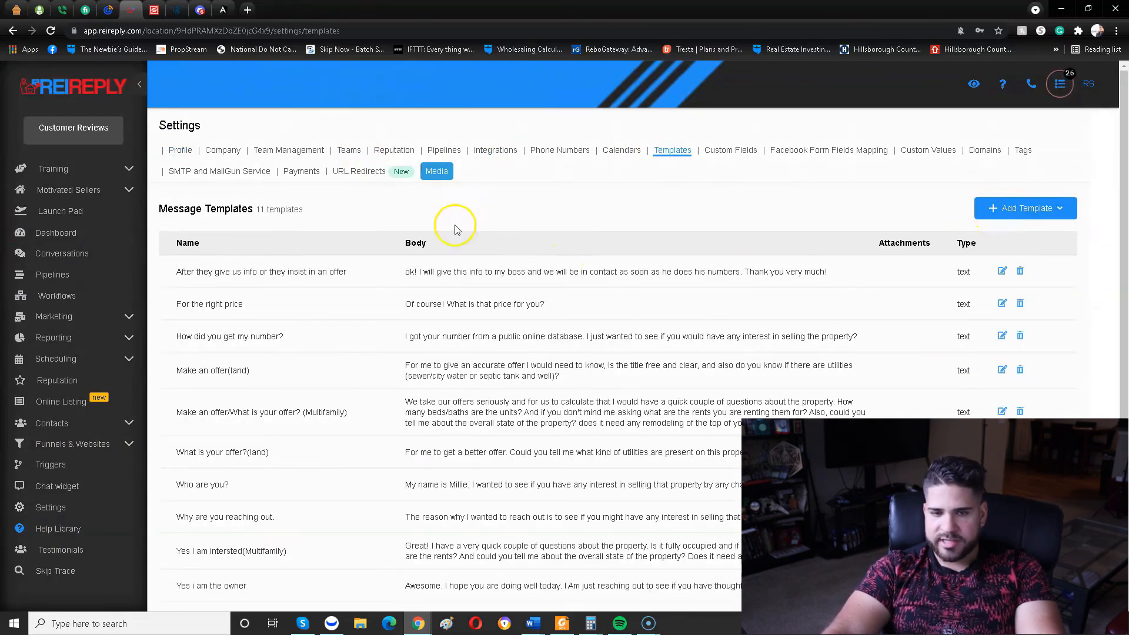
pyautogui.moveTo(171, 271); pyautogui.dragTo(399, 287)
pyautogui.click(399, 286)
pyautogui.moveTo(528, 299); pyautogui.dragTo(890, 277)
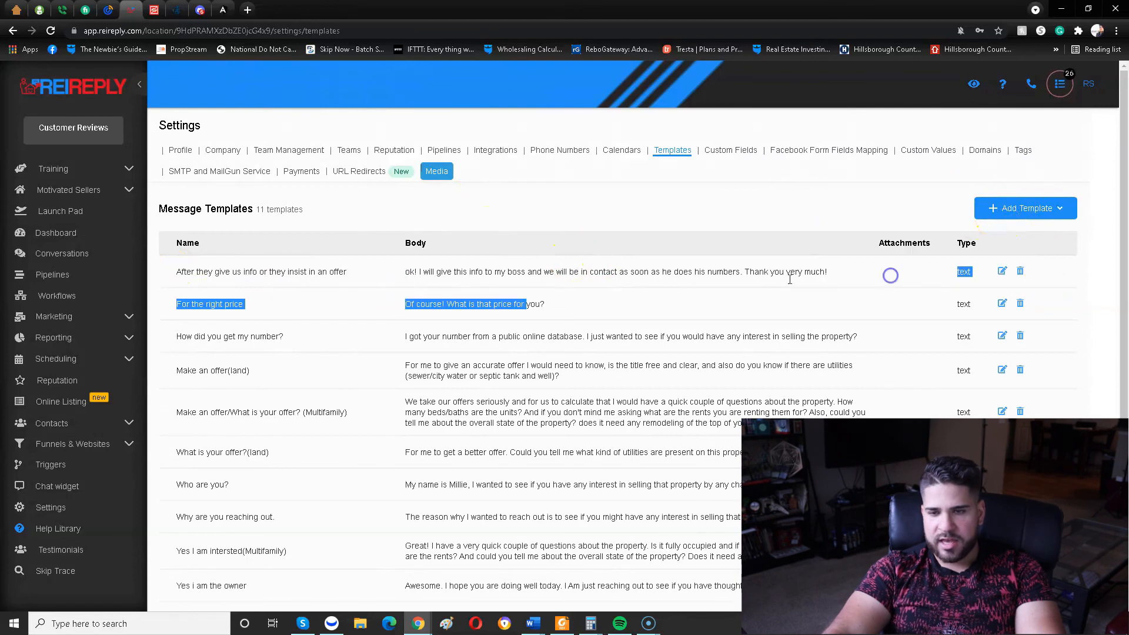
pyautogui.doubleClick(785, 277)
pyautogui.scroll(-2, 776, 352)
pyautogui.scroll(2, 706, 382)
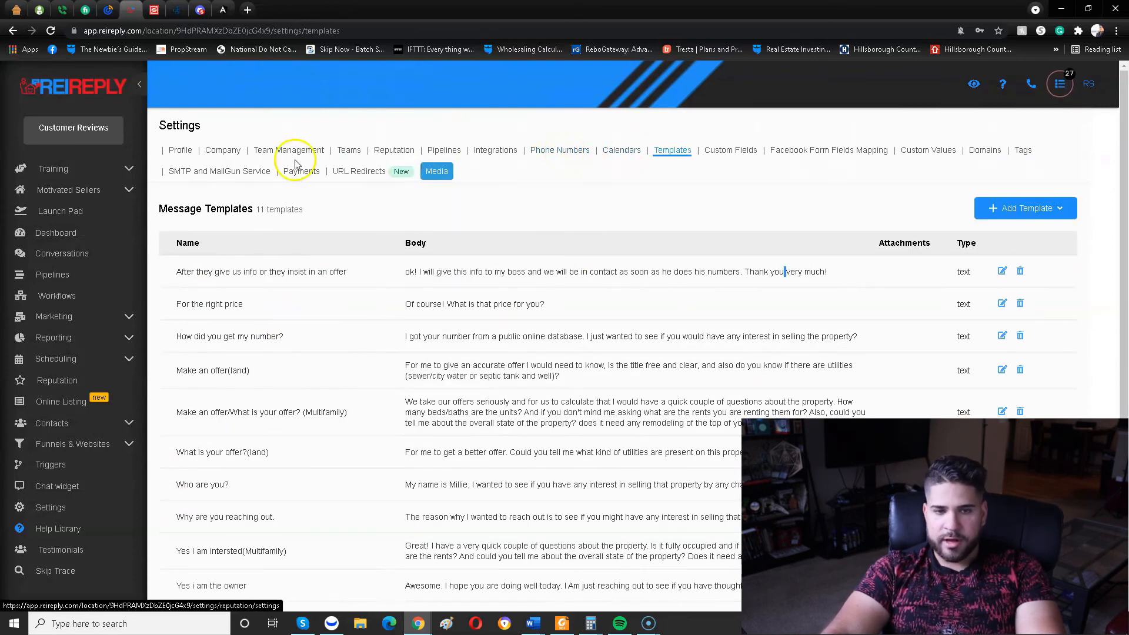
# Open the Phone Numbers section of the settings and look through the account's numbers.
pyautogui.click(558, 151)
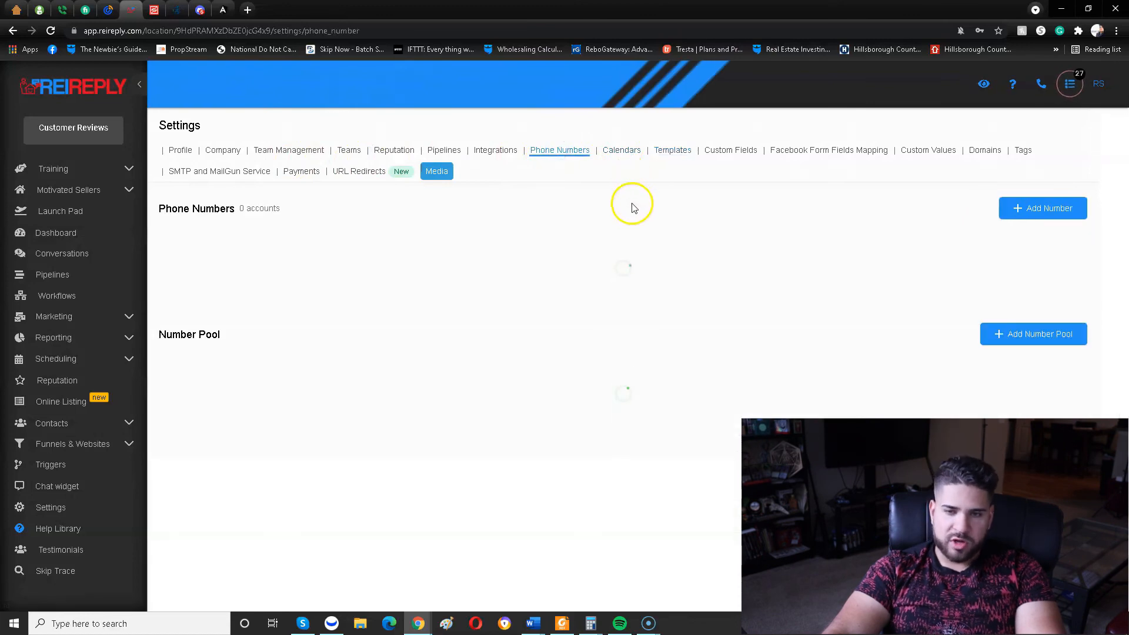
pyautogui.scroll(-4, 421, 535)
pyautogui.scroll(4, 781, 189)
pyautogui.scroll(-4, 782, 189)
pyautogui.scroll(4, 200, 561)
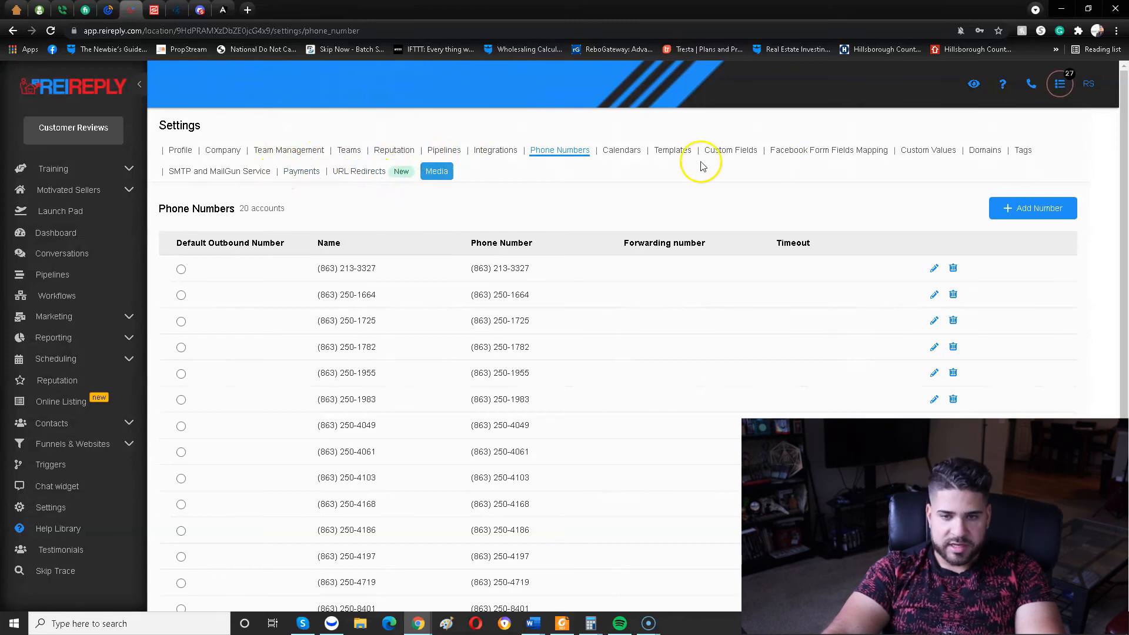
# Open the add-opportunity form for the first unread conversation, view the available pipelines, and close it without adding anything.
pyautogui.click(101, 286)
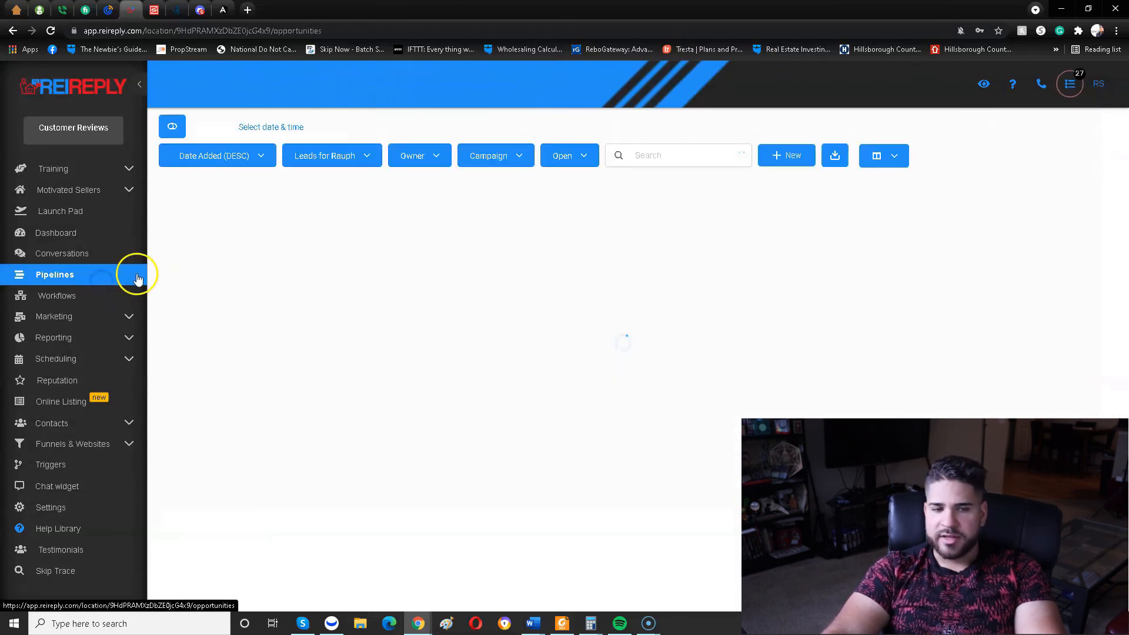
pyautogui.click(125, 264)
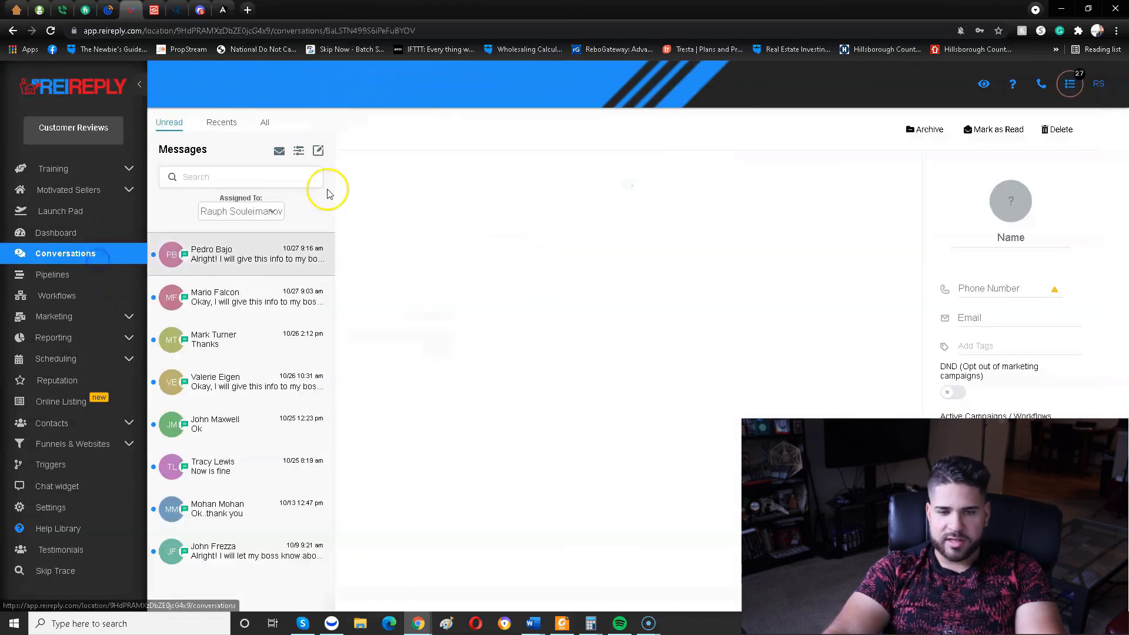
pyautogui.click(323, 239)
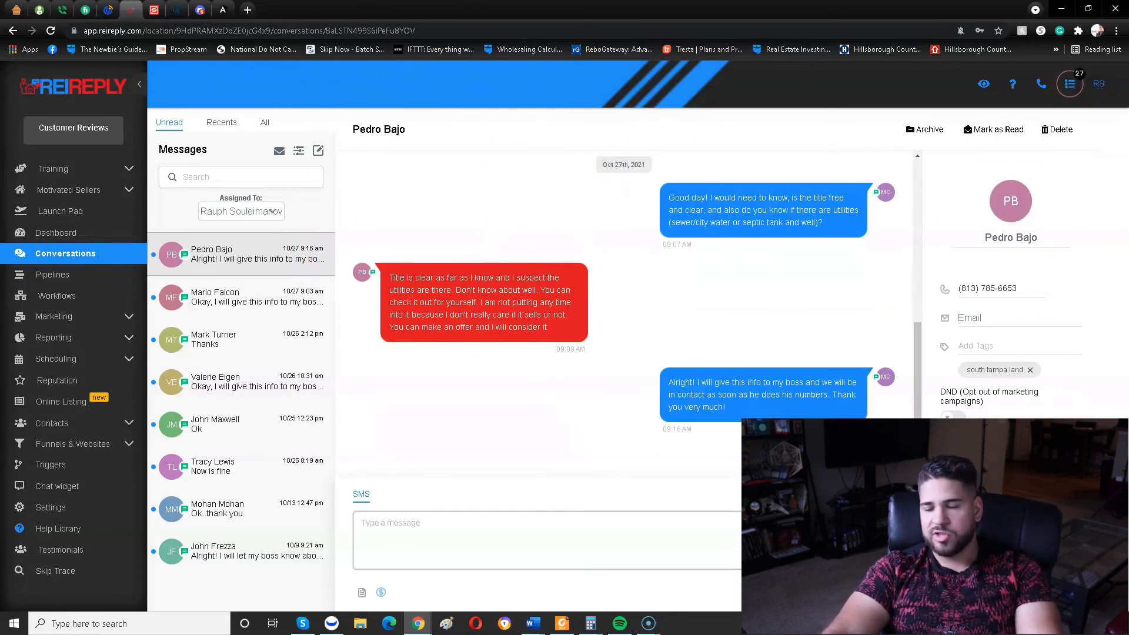
pyautogui.click(1000, 494)
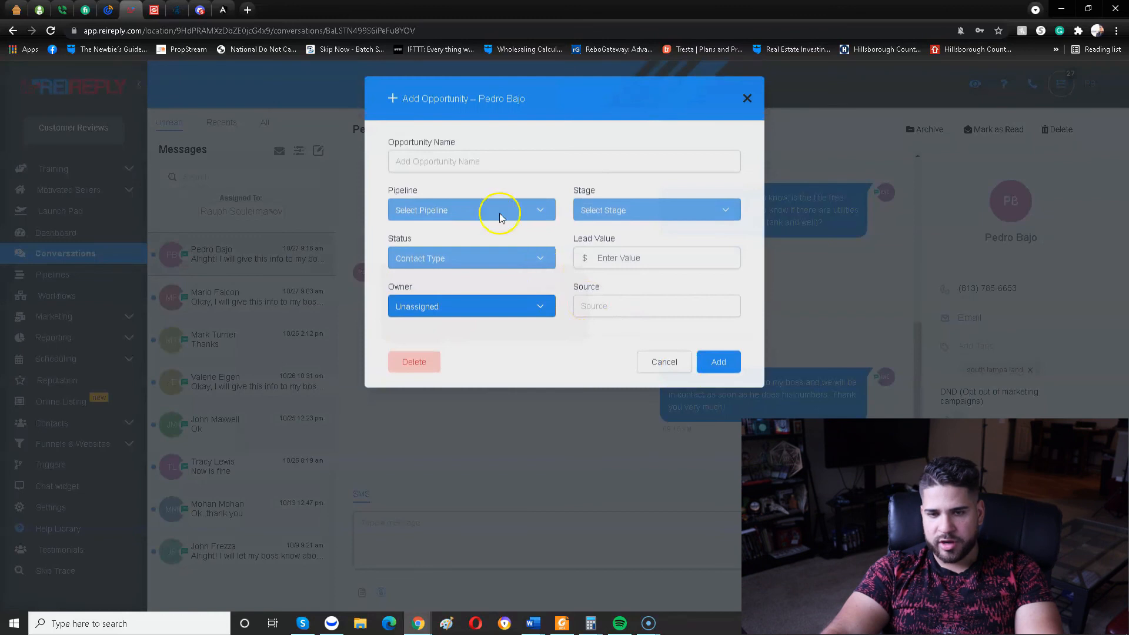
pyautogui.click(472, 213)
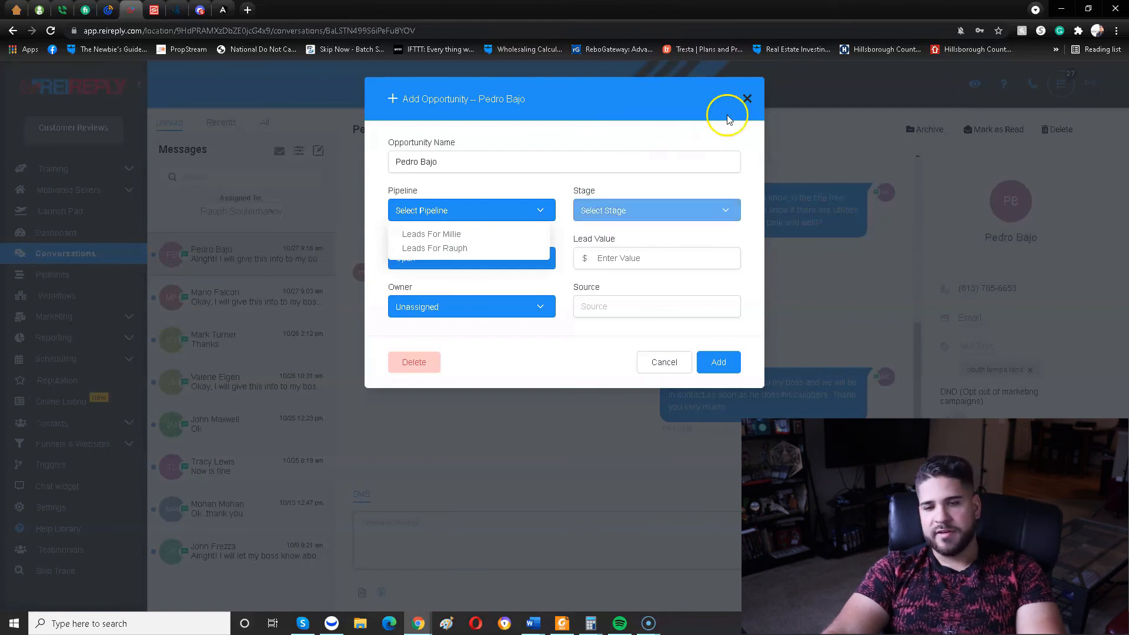
pyautogui.click(747, 97)
# Open Pipelines and switch the board to the other team member's leads pipeline, then back to the original one.
pyautogui.click(82, 276)
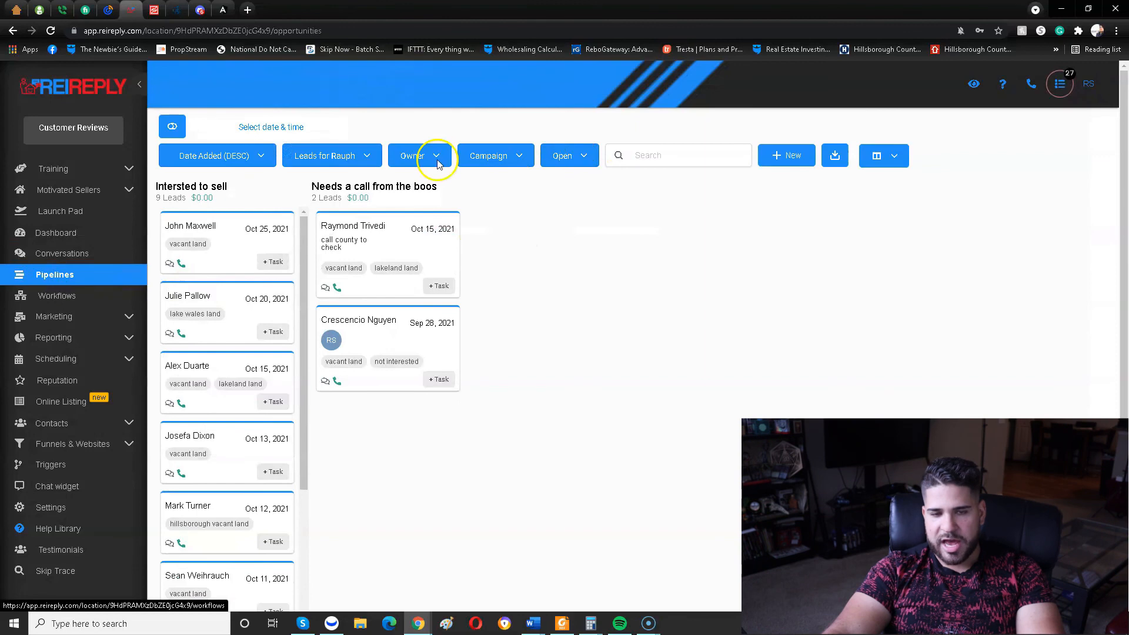
pyautogui.click(337, 166)
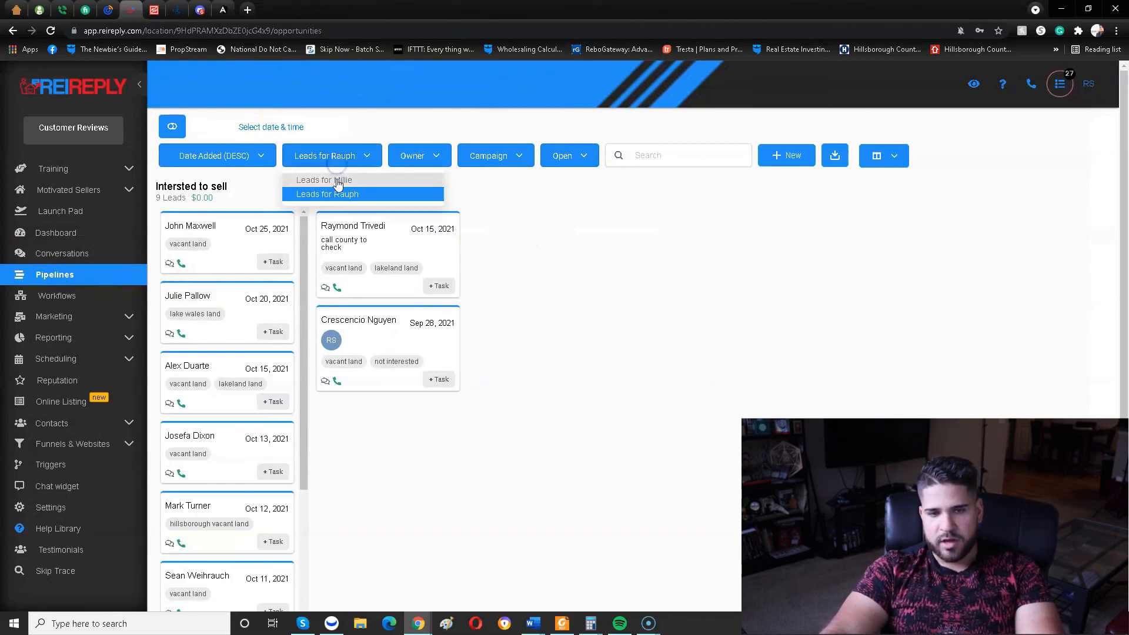
pyautogui.click(327, 180)
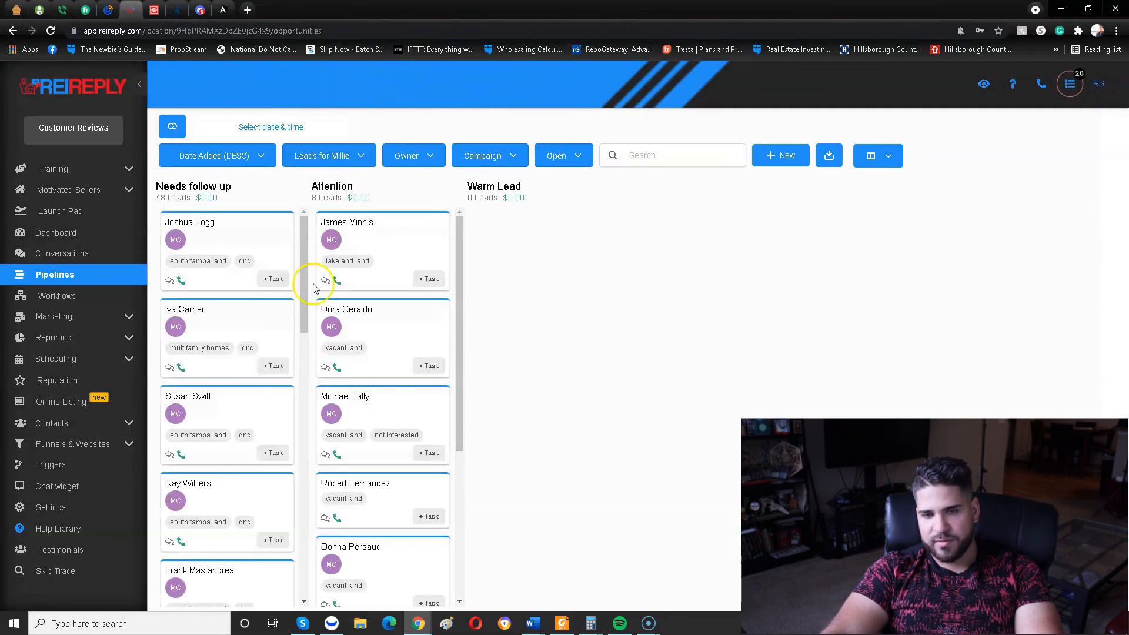
pyautogui.click(331, 156)
pyautogui.click(334, 196)
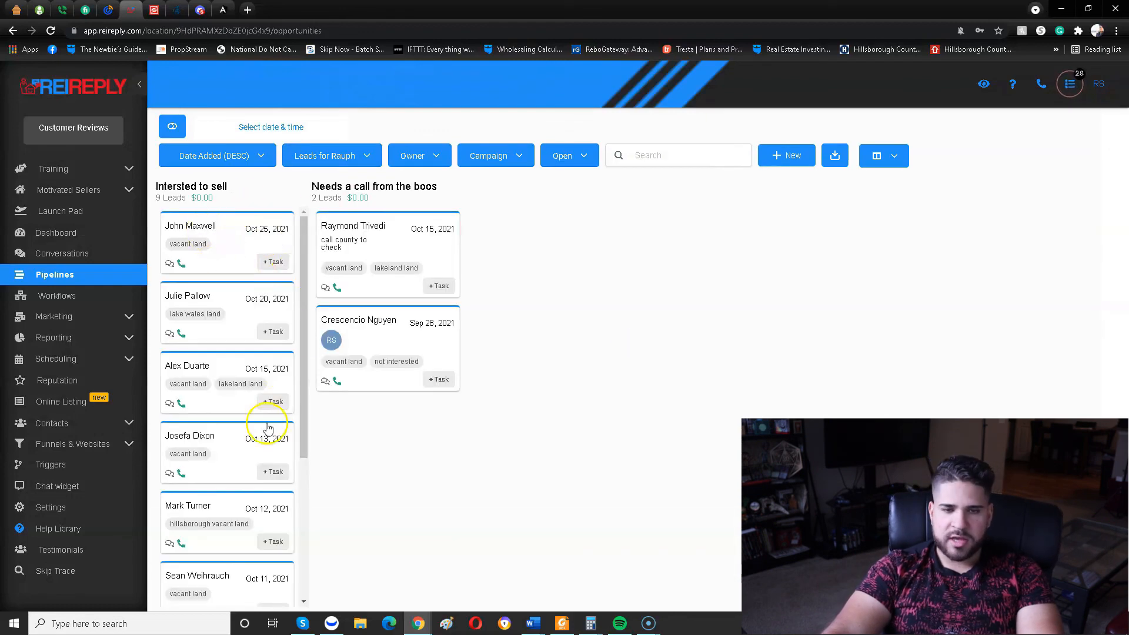
# Open the Oct 7, 2021 lead in the "Intersted to sell" stage, read its SMS conversation, and return to the pipeline board.
pyautogui.scroll(-4, 203, 283)
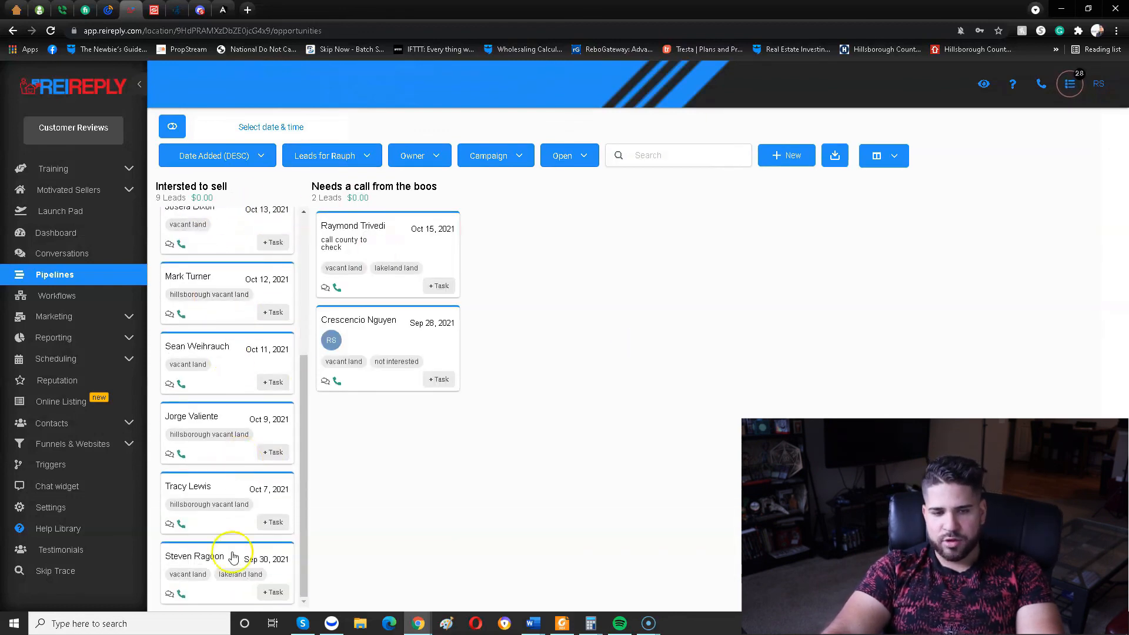
pyautogui.click(180, 485)
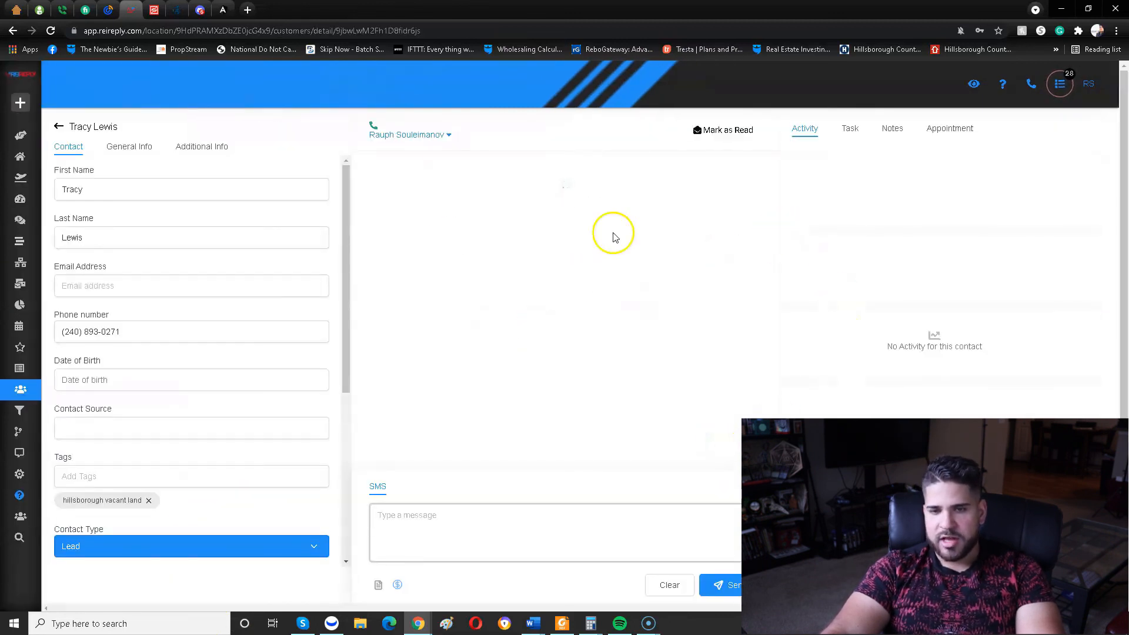
pyautogui.scroll(10, 567, 340)
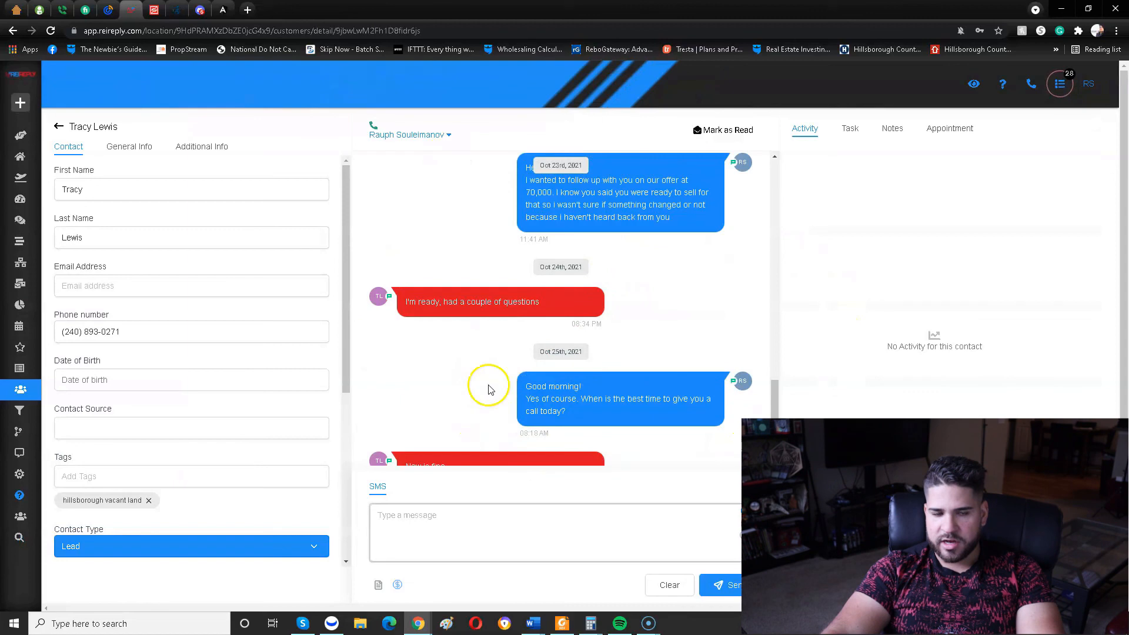
pyautogui.scroll(-10, 531, 274)
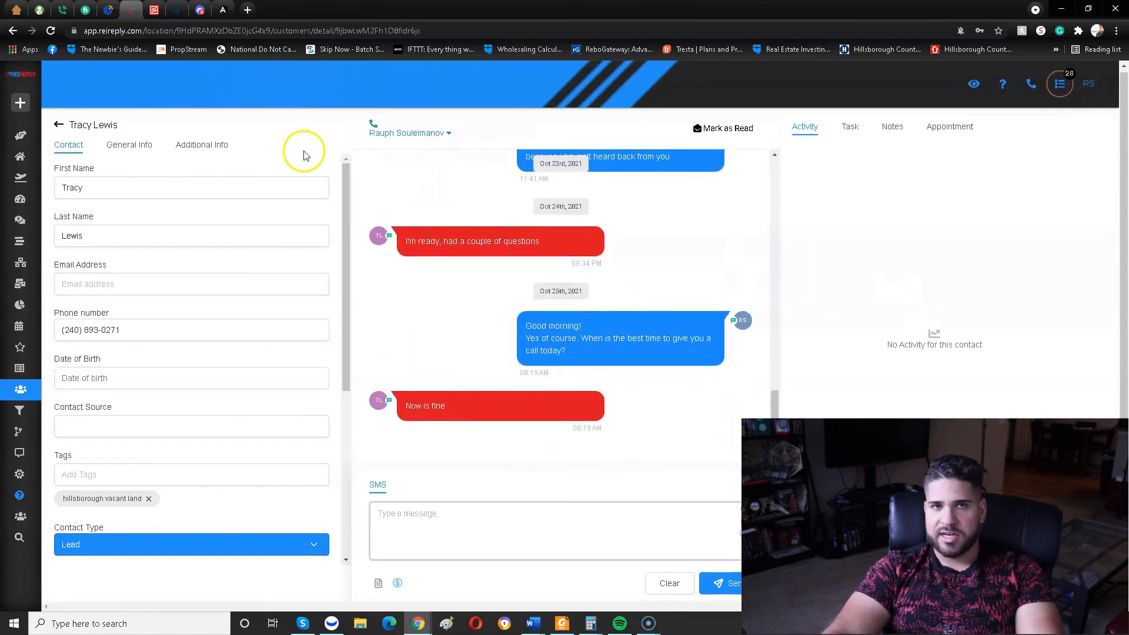
pyautogui.click(60, 125)
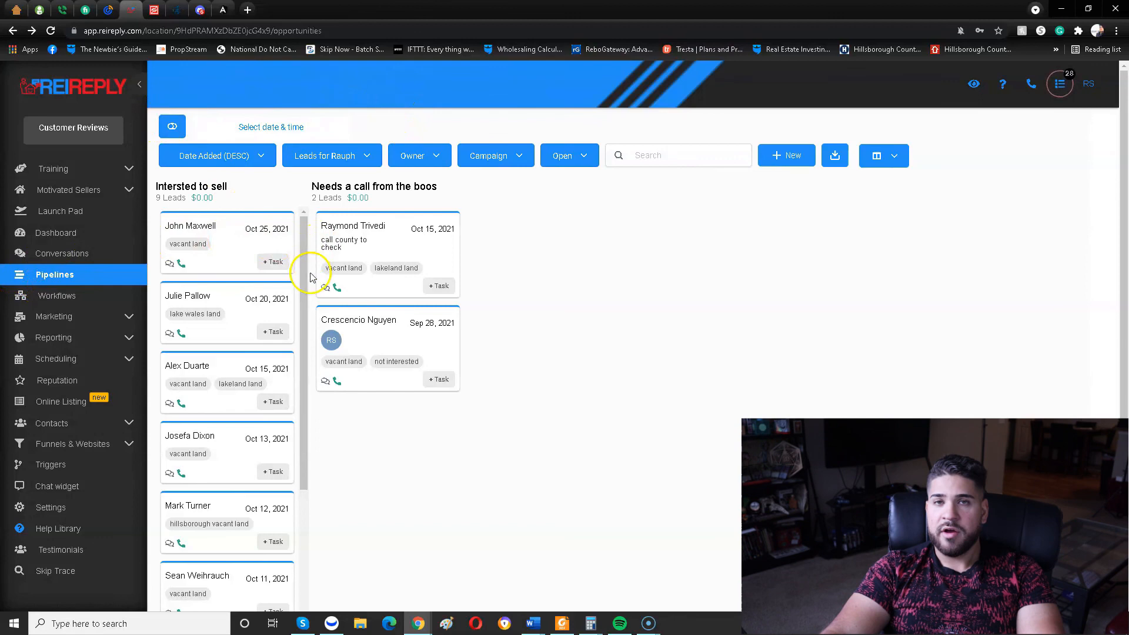
# Open the settings and look through the Profile page and the Team Management list, then go to the Company section.
pyautogui.click(78, 510)
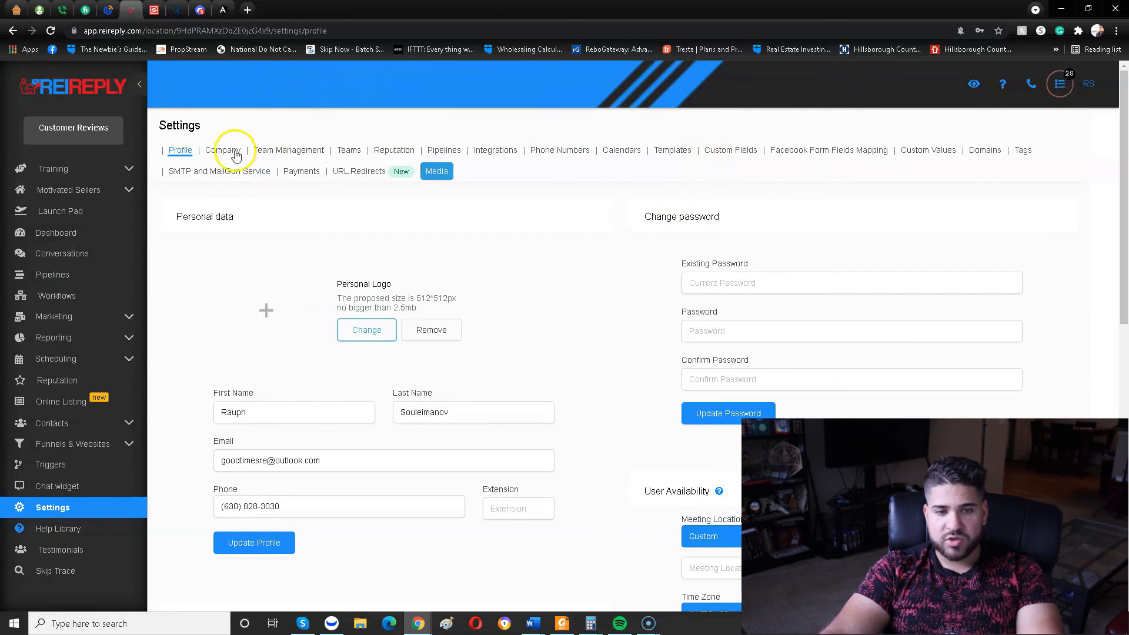
pyautogui.scroll(-2, 329, 182)
pyautogui.scroll(-6, 461, 276)
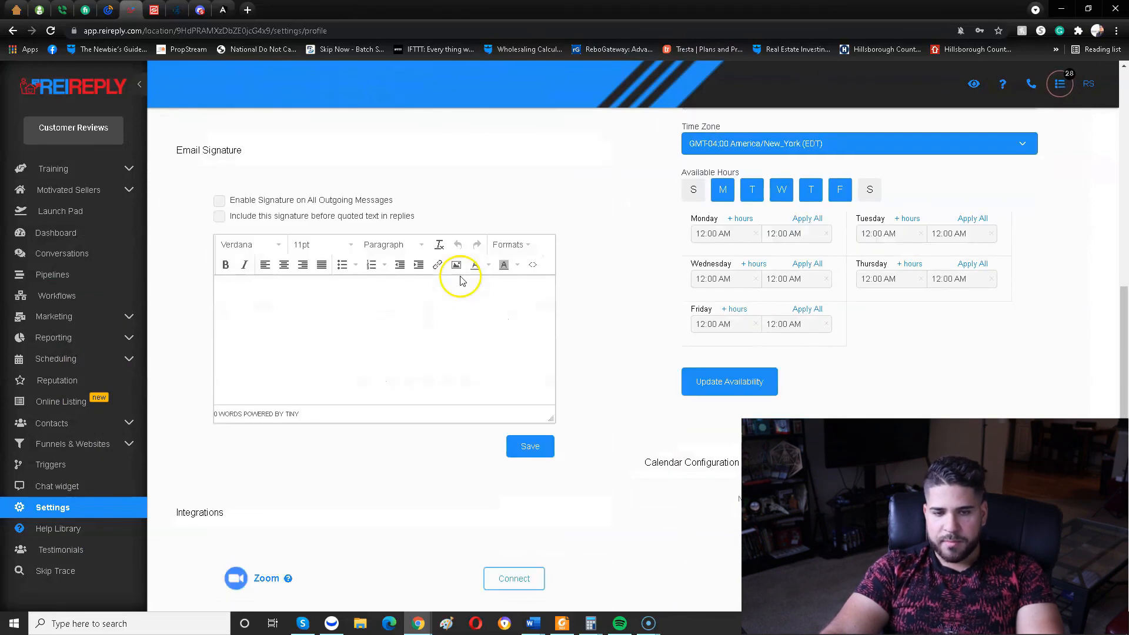
pyautogui.scroll(8, 470, 282)
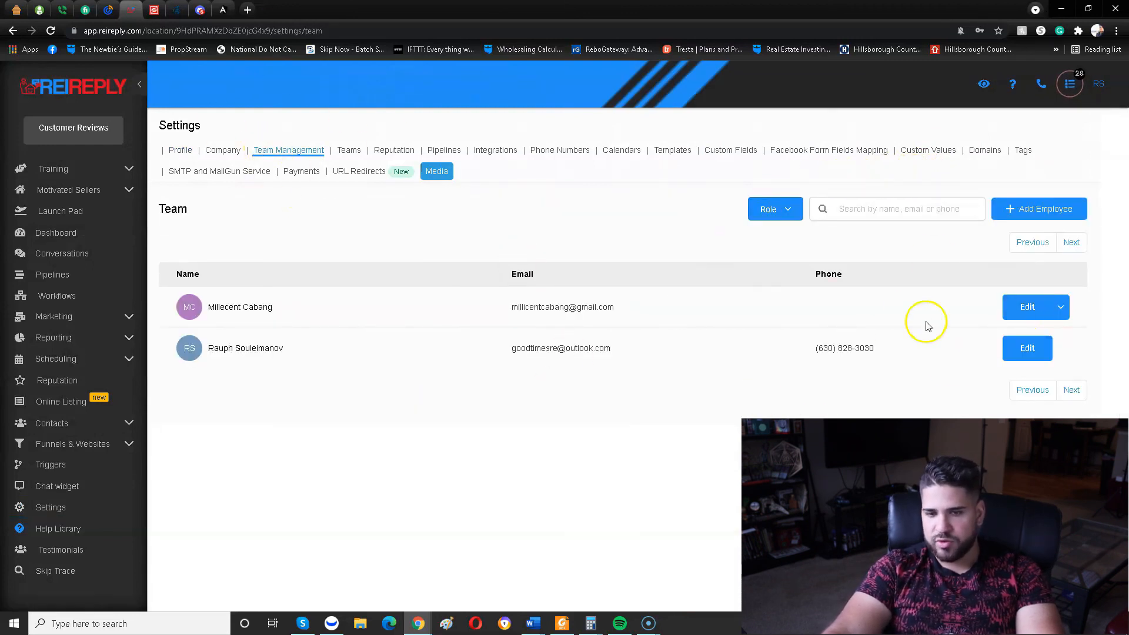
pyautogui.click(225, 152)
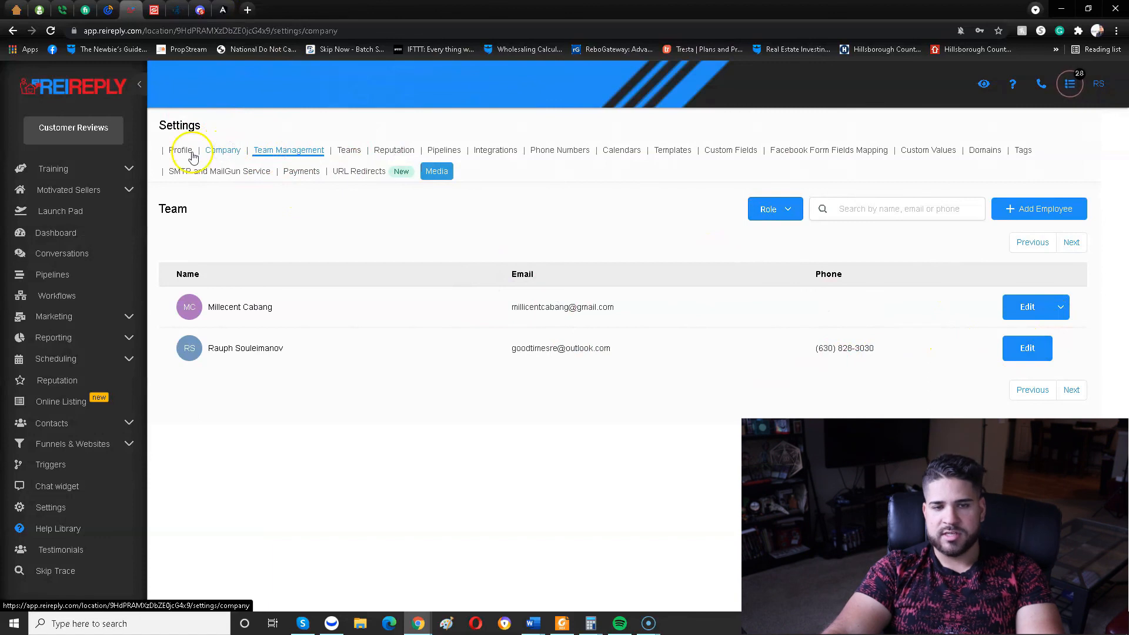